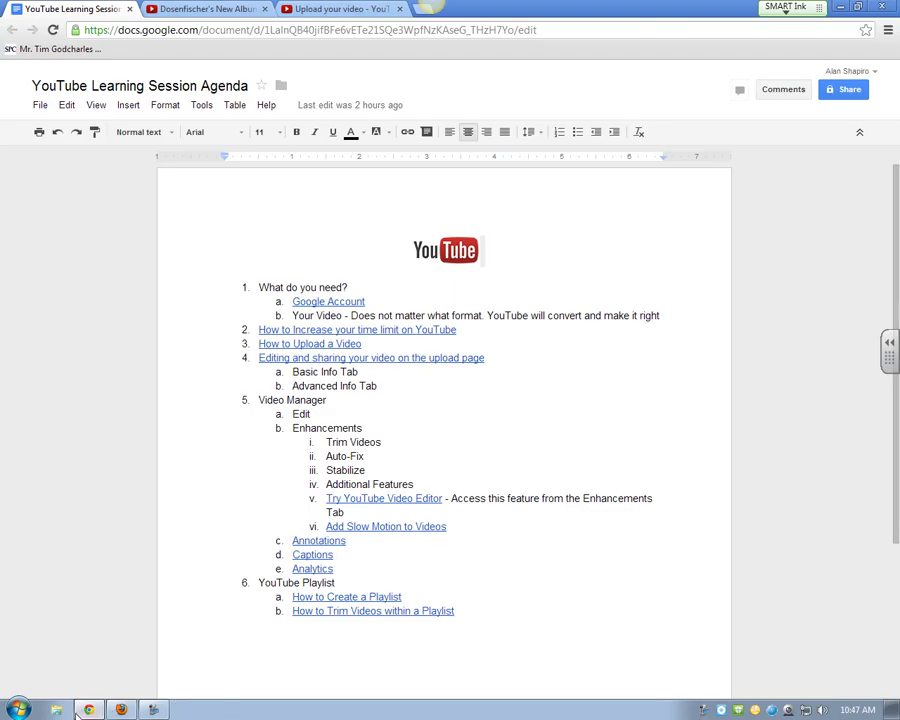
Step: Leave the Google Docs session agenda and head for the Firefox YouTube window
mouse_move(89, 712)
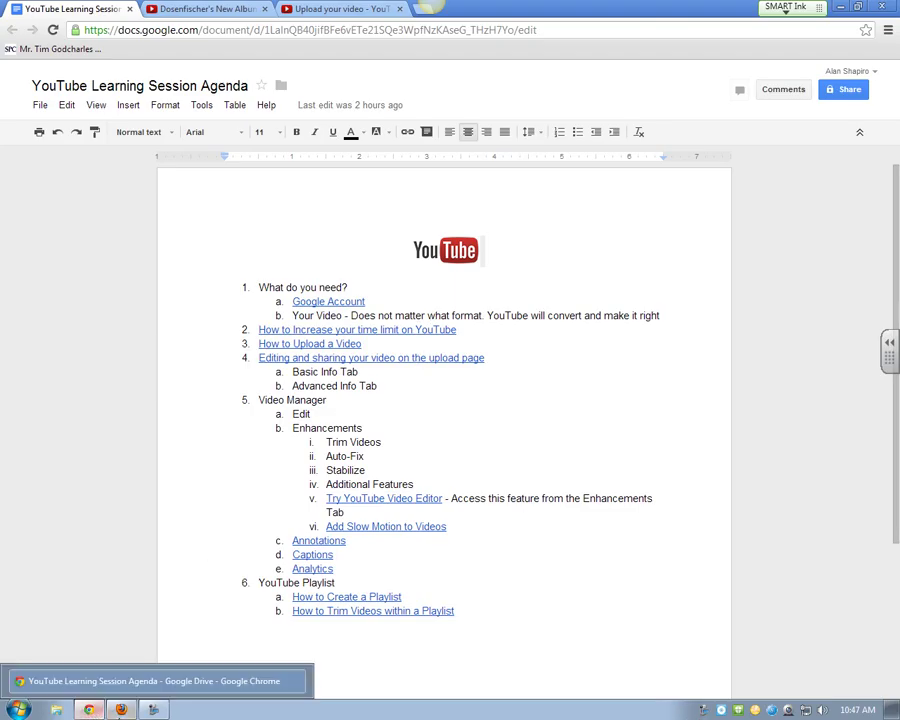
Step: From the YouTube homepage, reach Upload's webcam recorder, dismissing the email notification banner
click(89, 712)
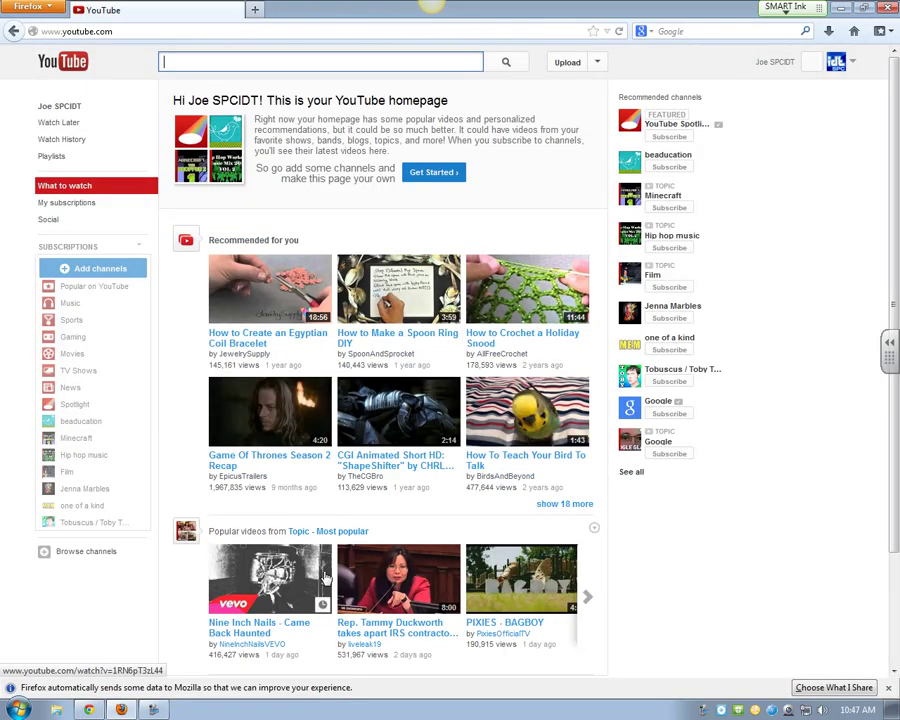
click(567, 63)
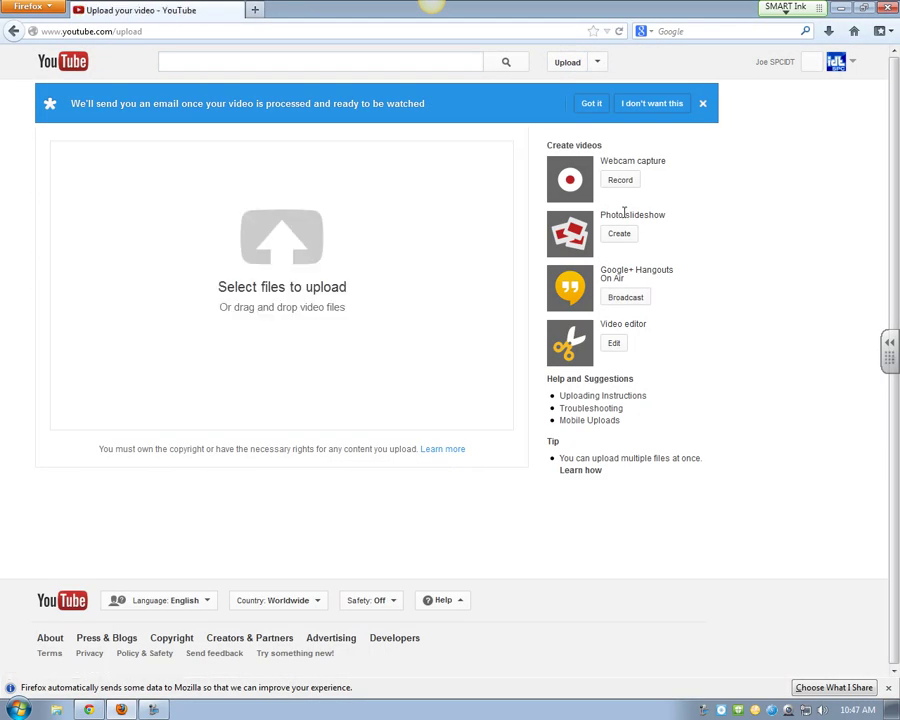
click(702, 104)
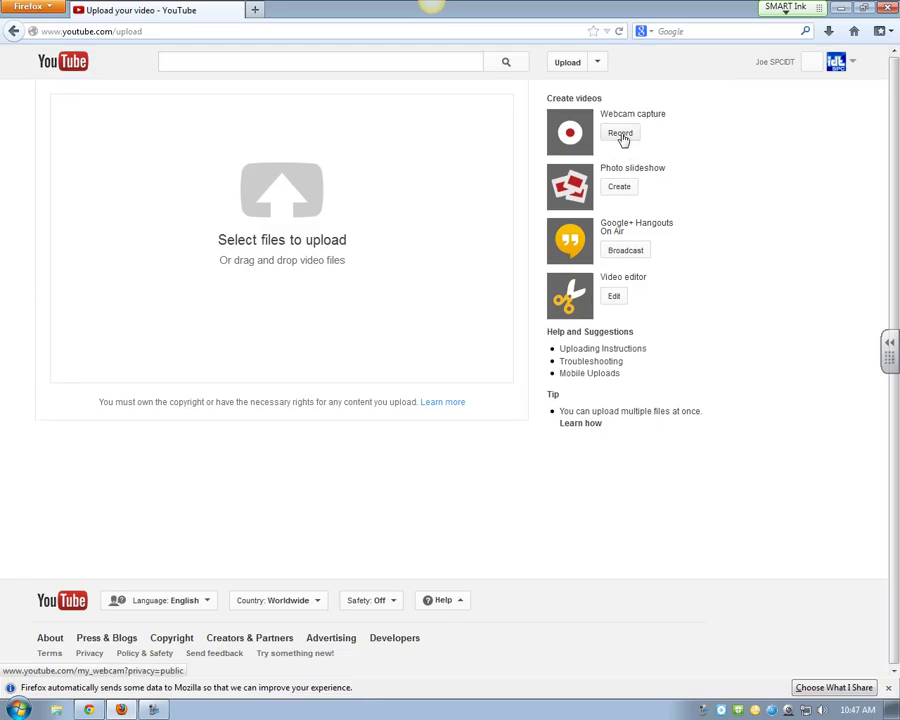
click(621, 136)
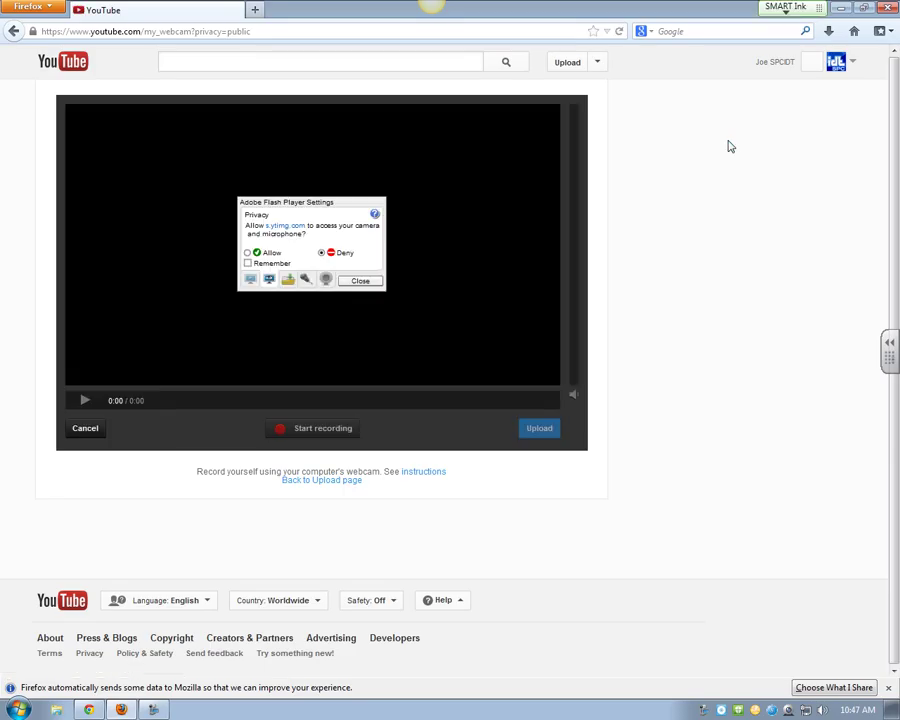
Step: Allow camera and microphone access in the Flash dialog and record a 15-second webcam clip
click(247, 253)
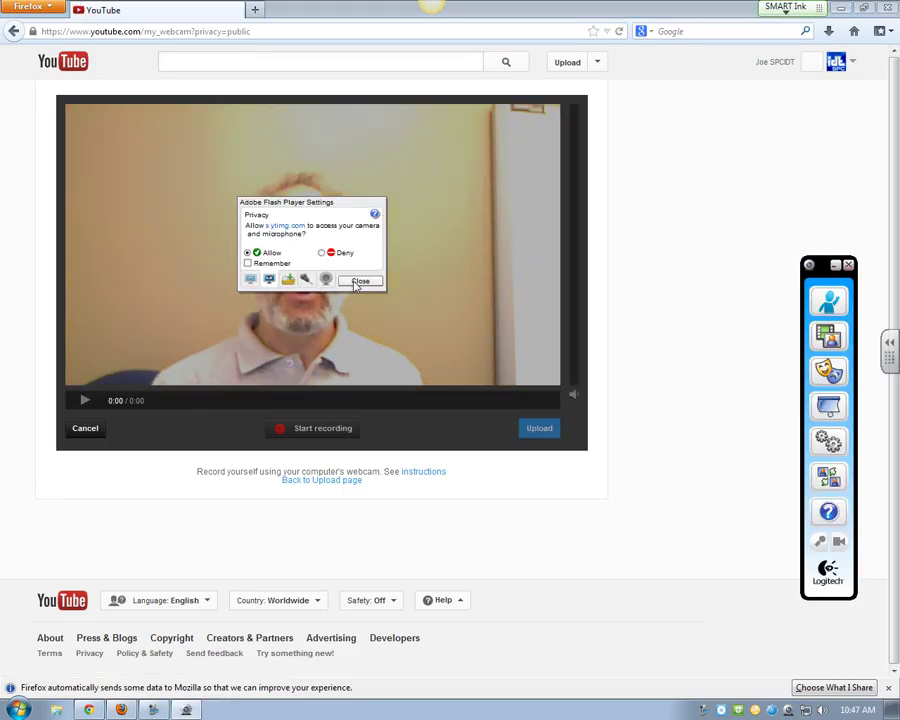
click(358, 282)
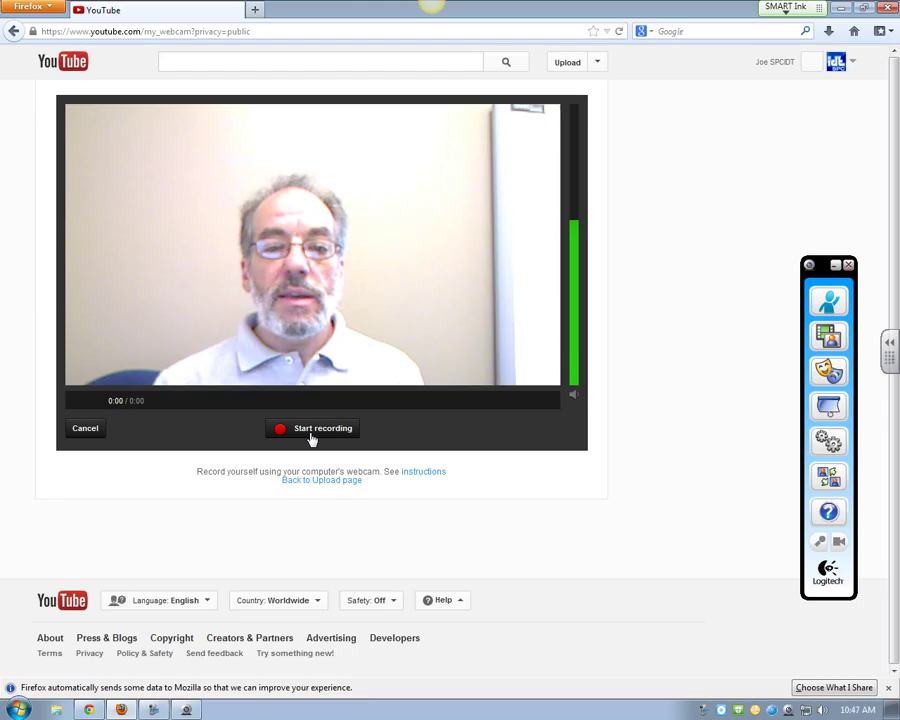
click(311, 437)
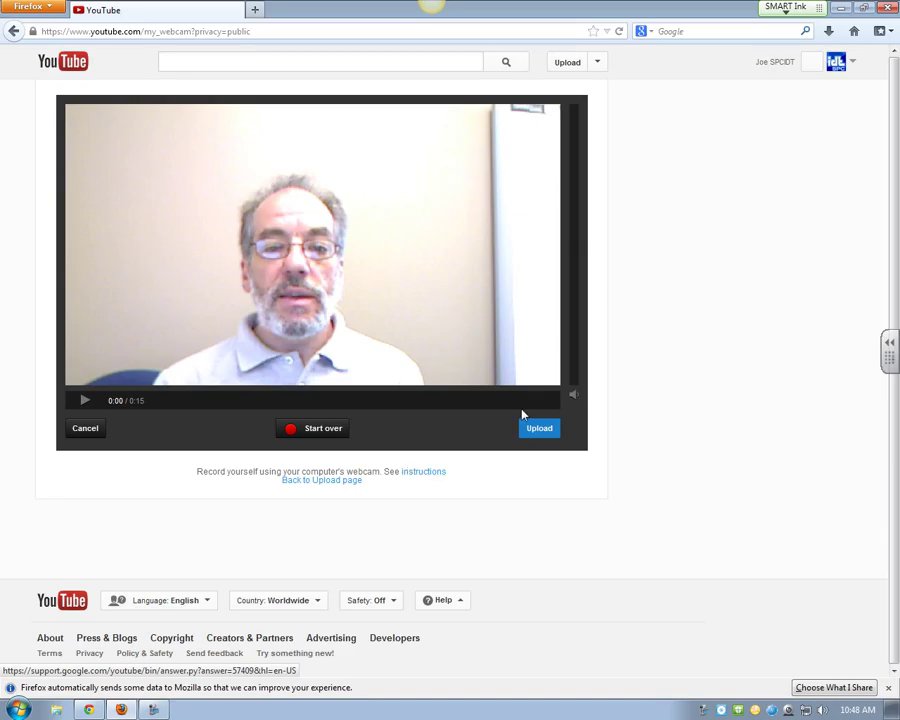
Step: Upload the recorded webcam clip to reach its Info and Settings page
click(543, 433)
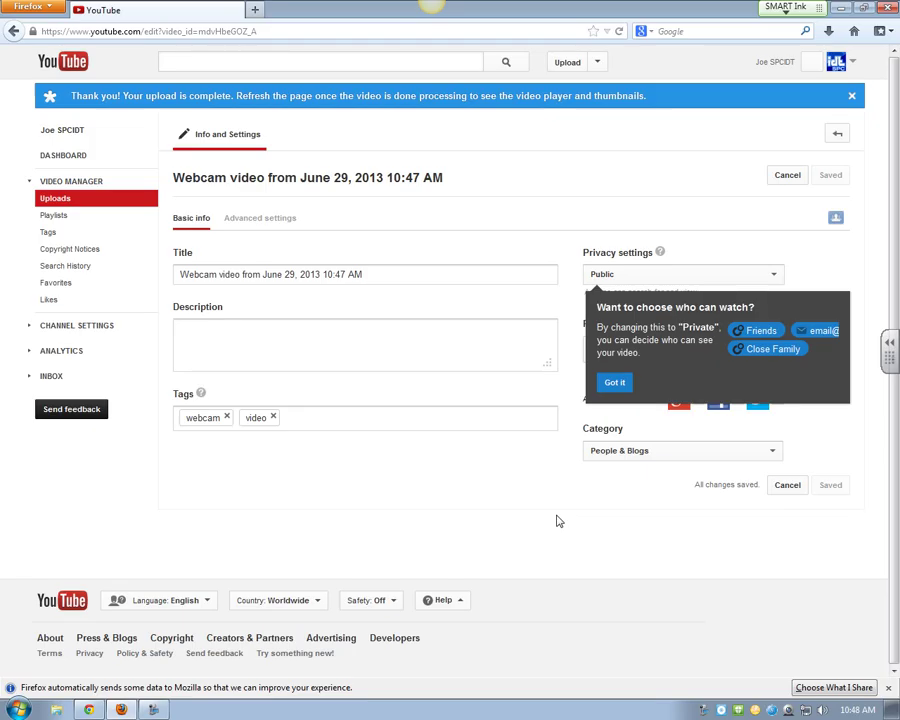
Step: Replace the default dated title with 'My Video'
drag(354, 274, 94, 263)
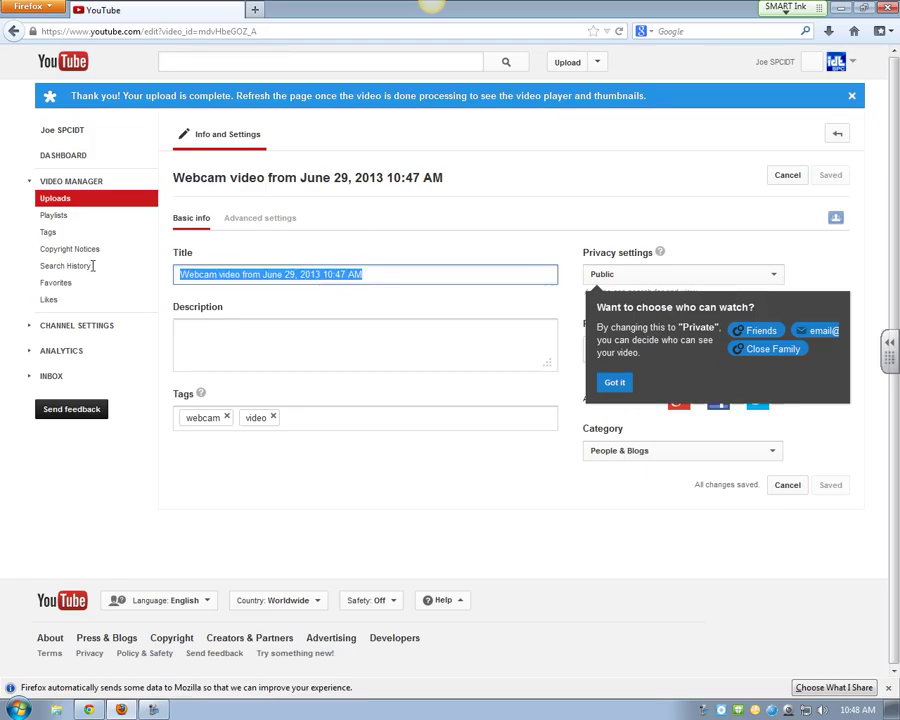
text(My Video)
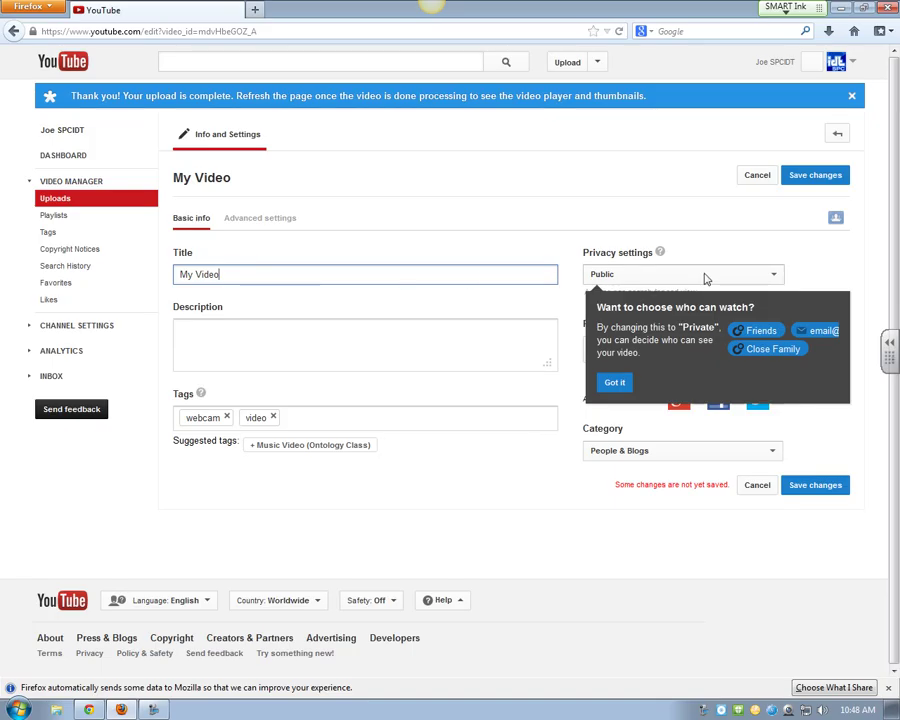
click(765, 274)
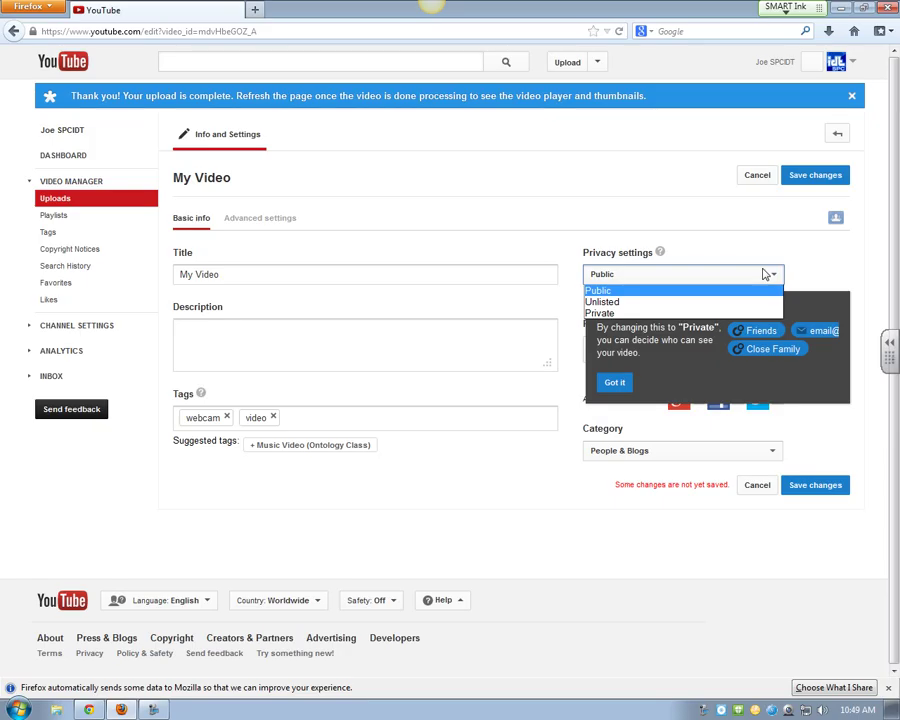
Step: Choose Unlisted in the Privacy settings and close the tip with Got it
click(636, 302)
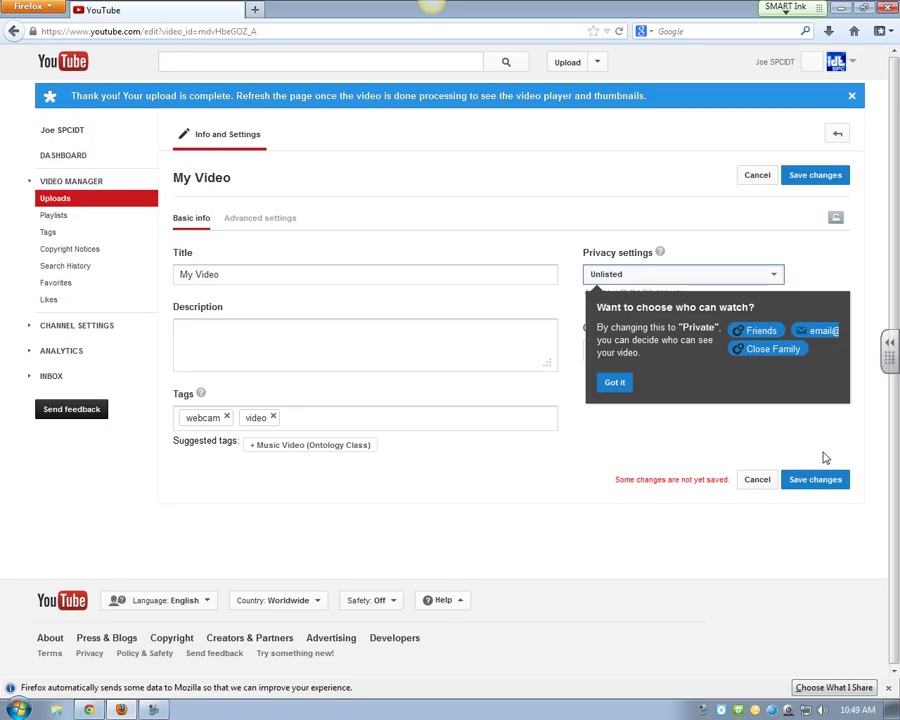
click(615, 382)
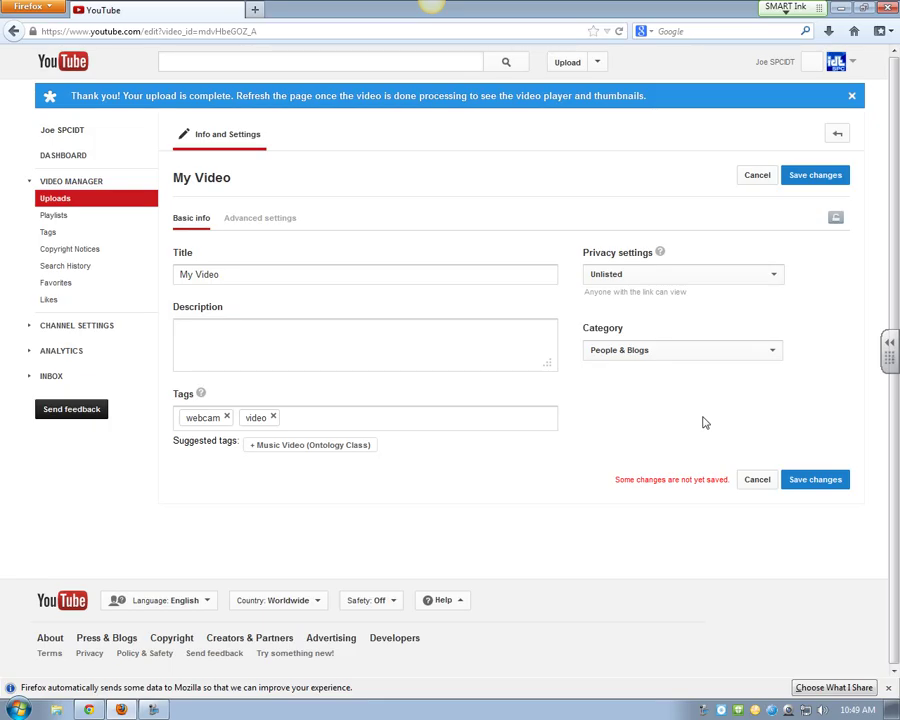
Step: Switch My Video's settings to the Advanced settings tab
click(259, 220)
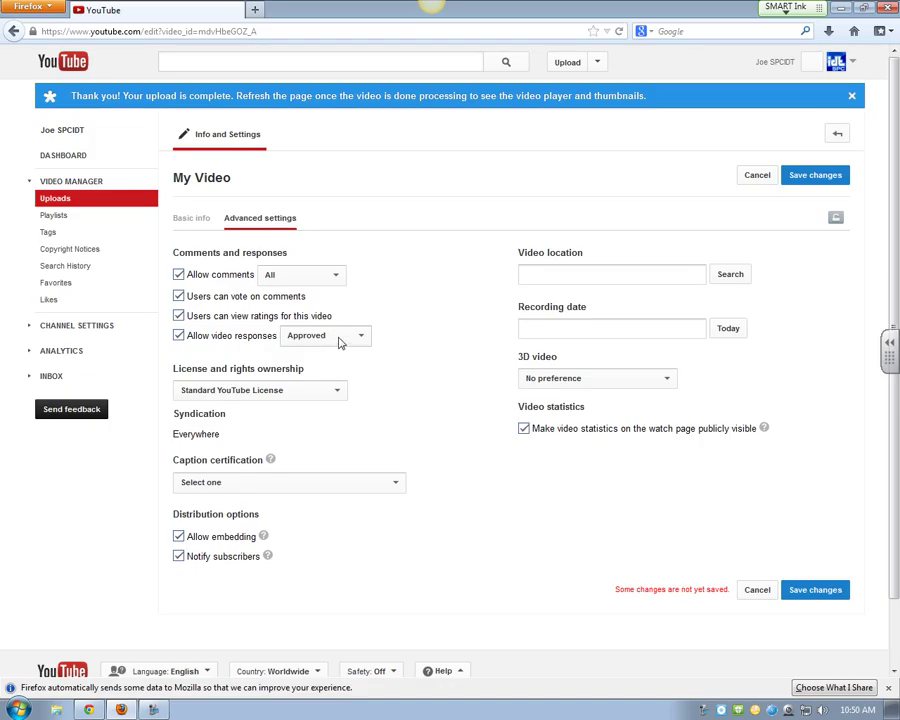
Step: Uncheck Allow comments, comment voting, ratings visibility and Allow video responses
click(179, 275)
click(179, 296)
click(179, 315)
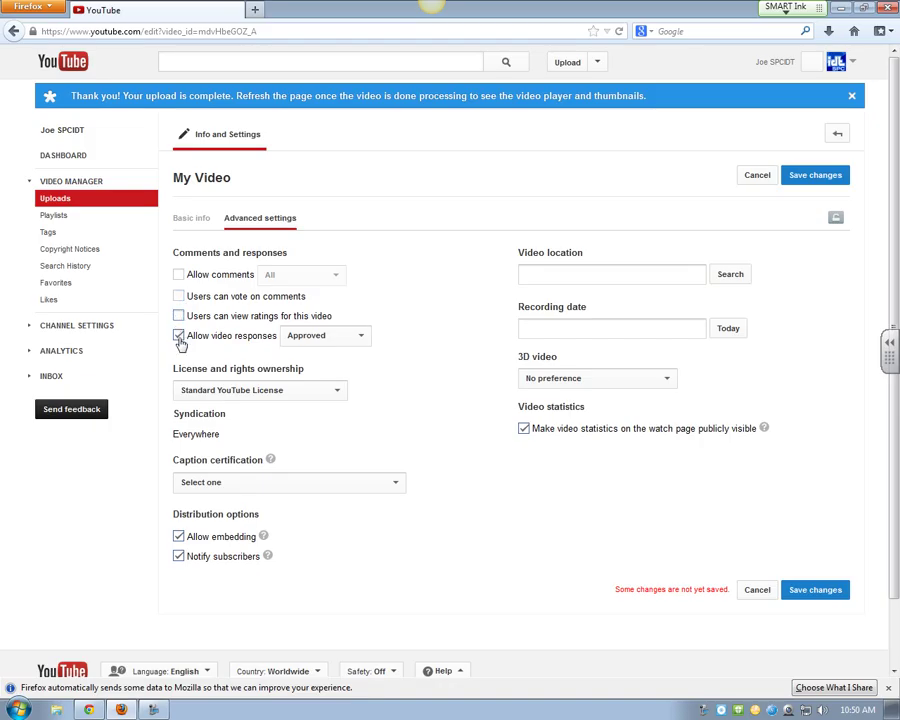
click(179, 337)
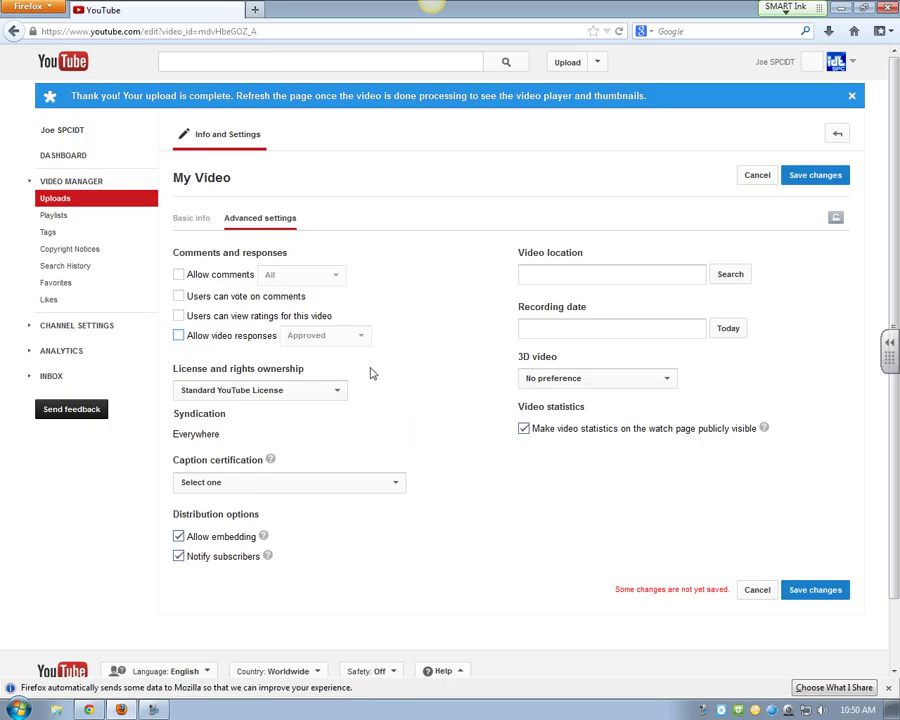
Step: Change the license from Standard YouTube License to Creative Commons - Attribution
click(338, 392)
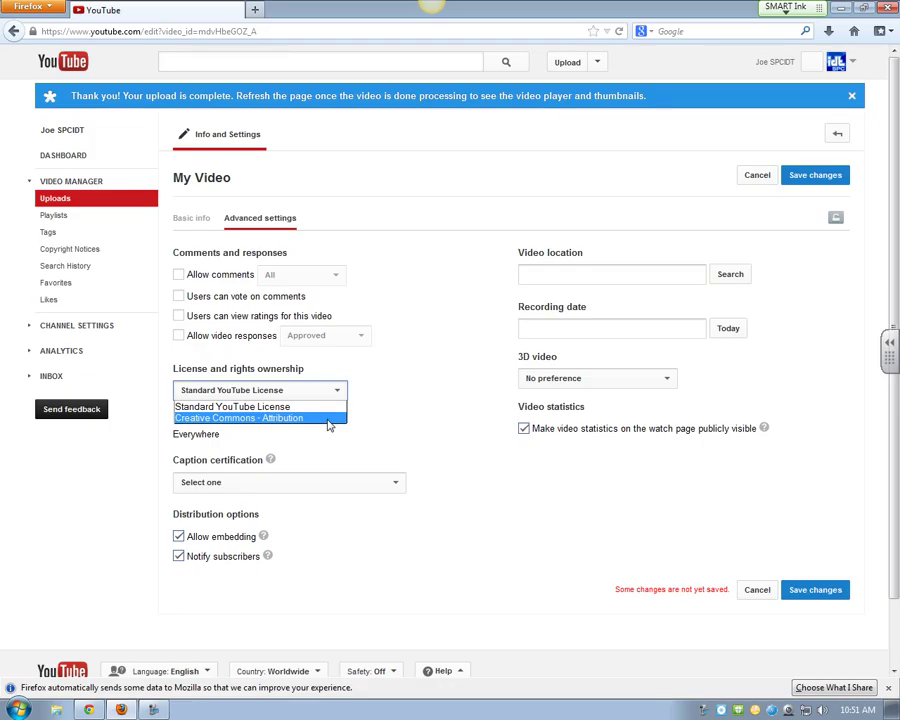
click(328, 419)
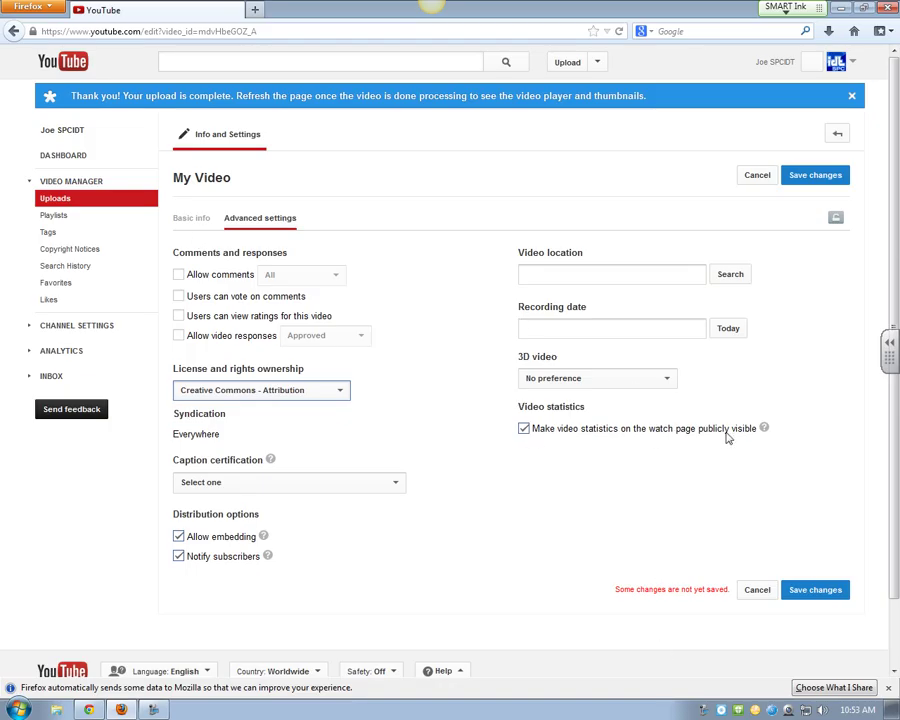
Step: Hide watch-page statistics, save all changes, and return to the Google Docs agenda
click(523, 428)
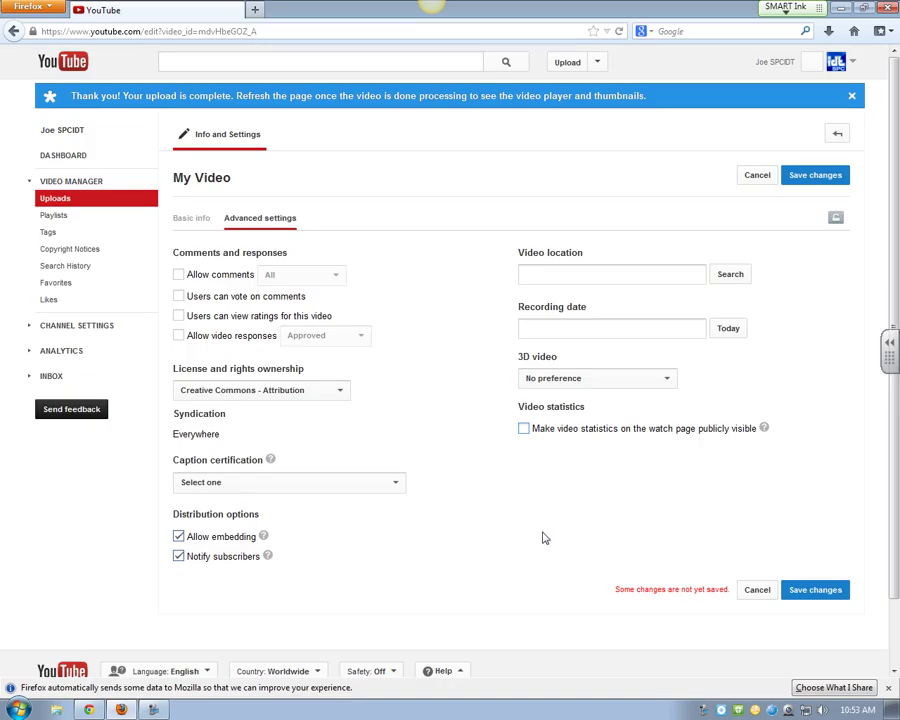
click(190, 220)
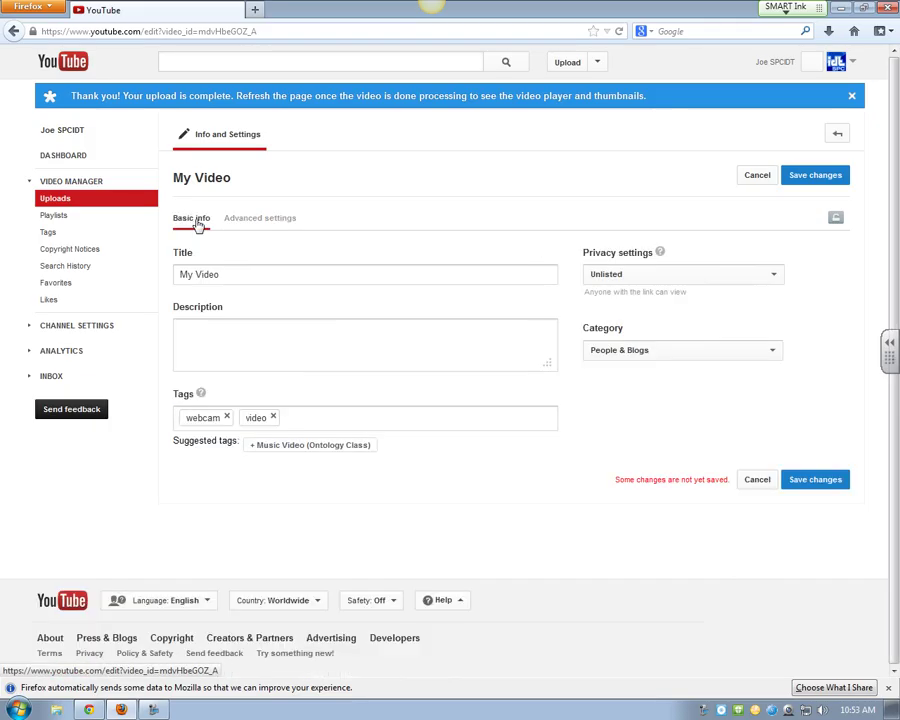
click(252, 220)
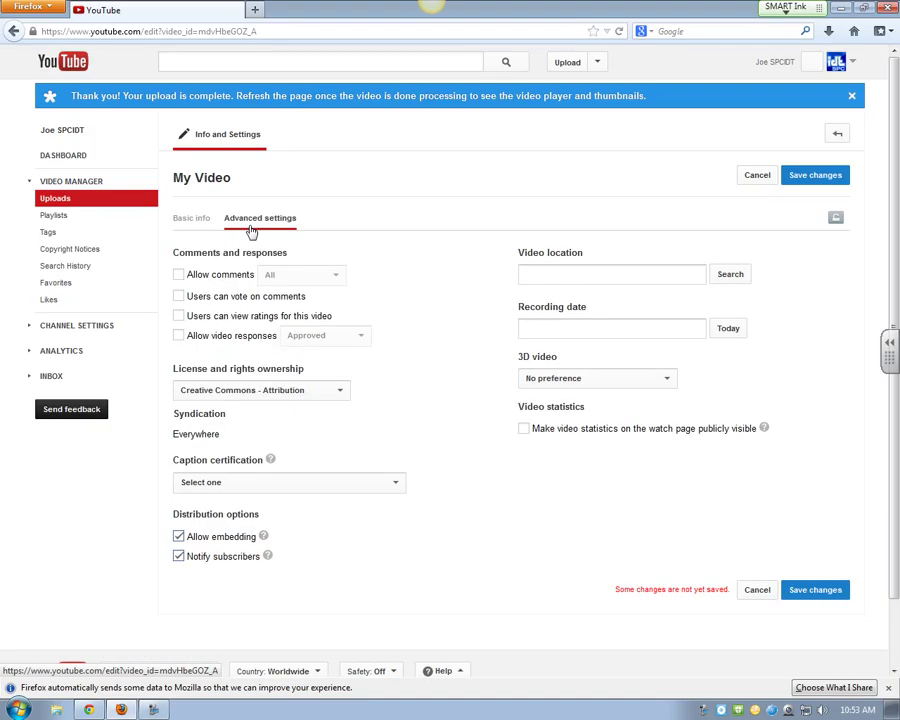
click(808, 590)
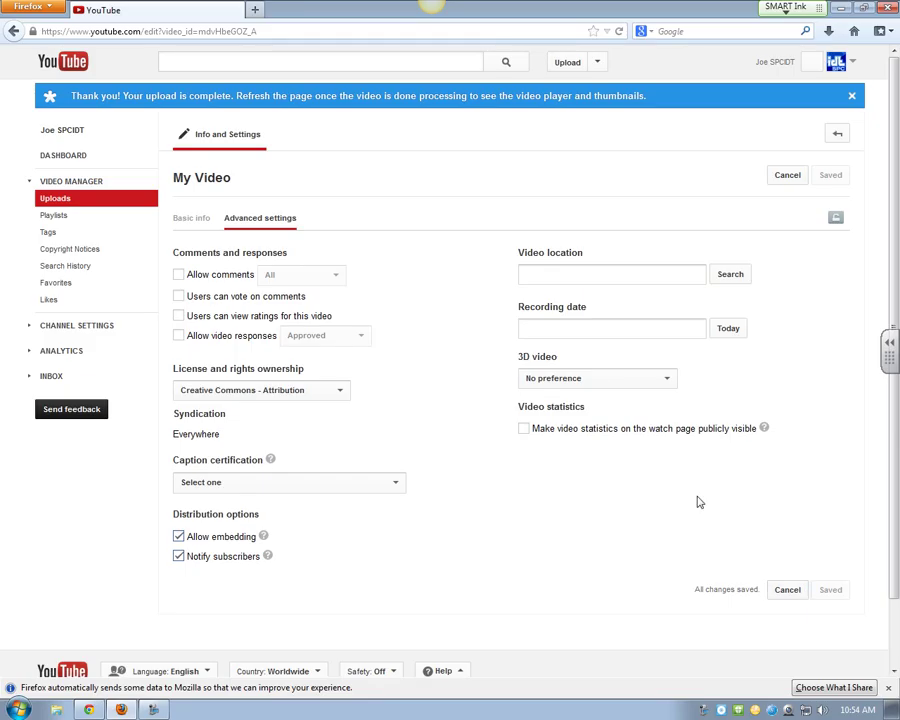
click(90, 710)
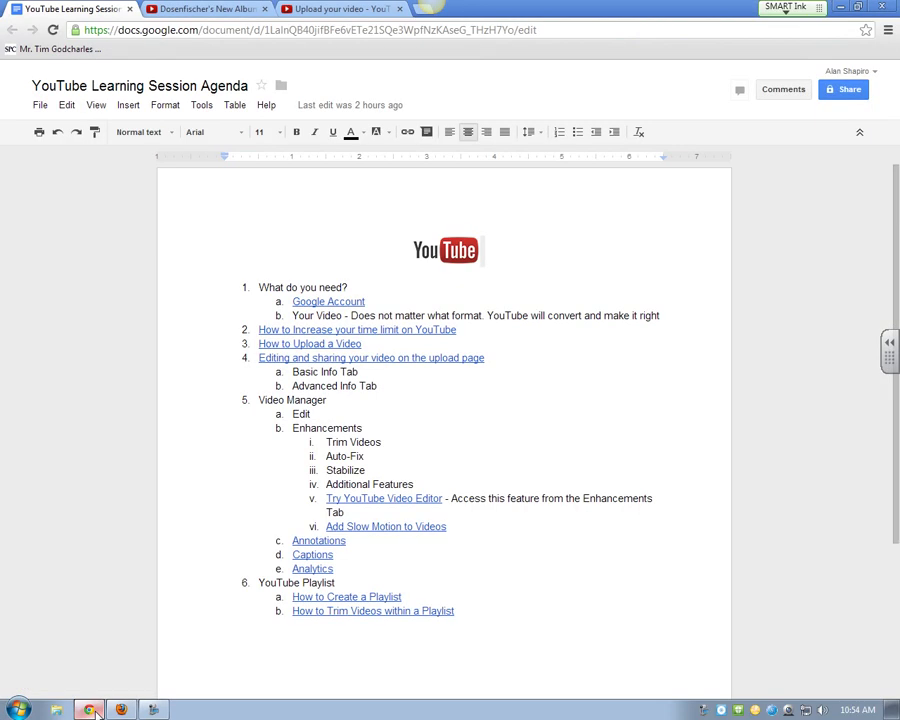
Step: Return from the agenda doc to YouTube in Firefox and open the account panel
click(122, 710)
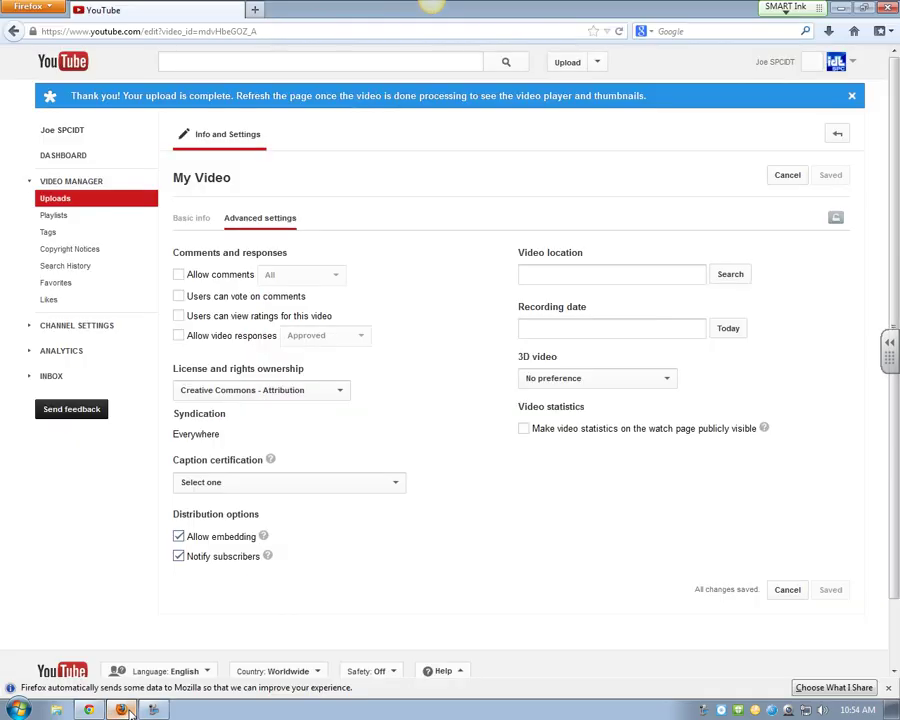
click(837, 64)
Step: Go from the YouTube homepage to the Video Manager uploads list and open My Video's settings
click(85, 63)
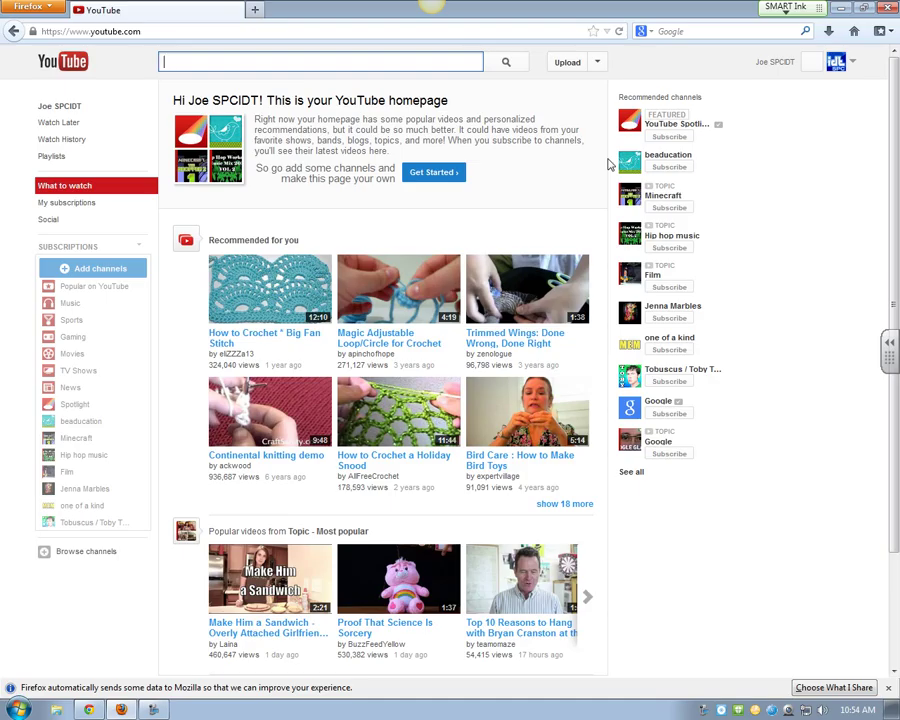
click(598, 63)
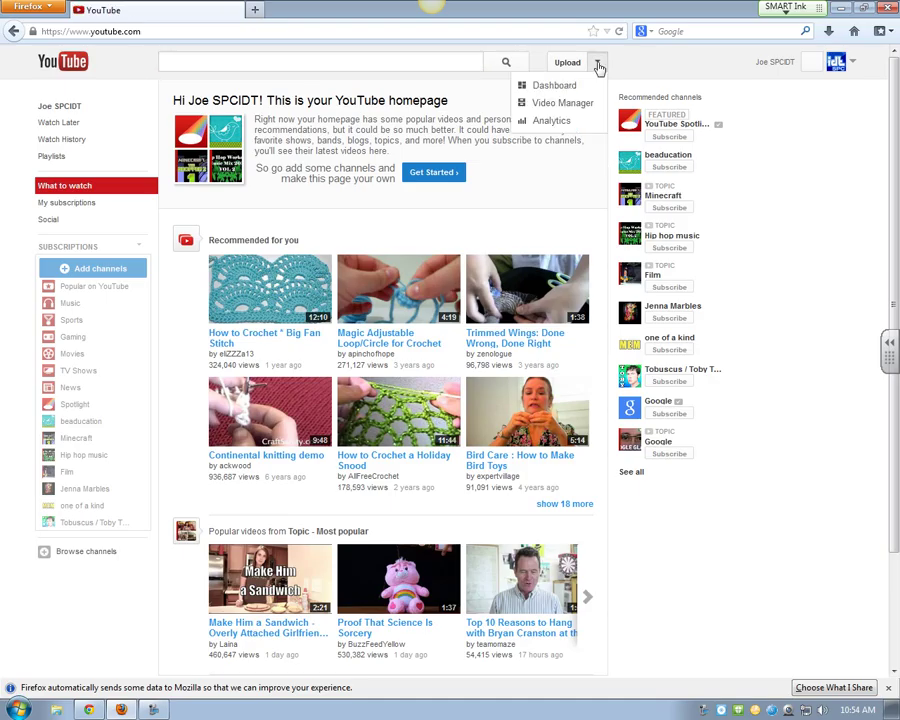
click(575, 104)
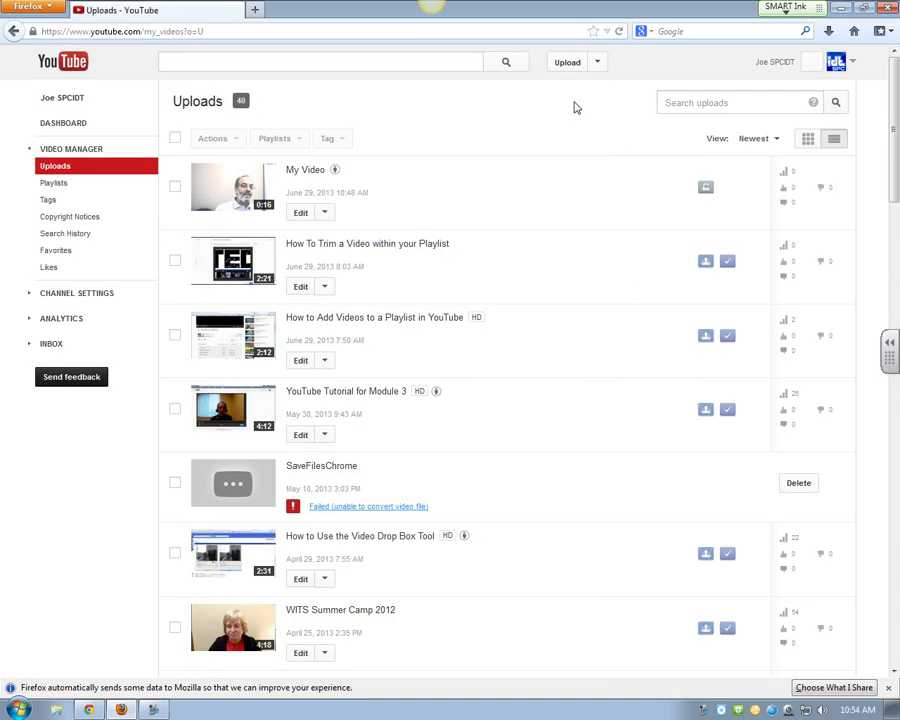
drag(650, 575, 633, 426)
click(890, 503)
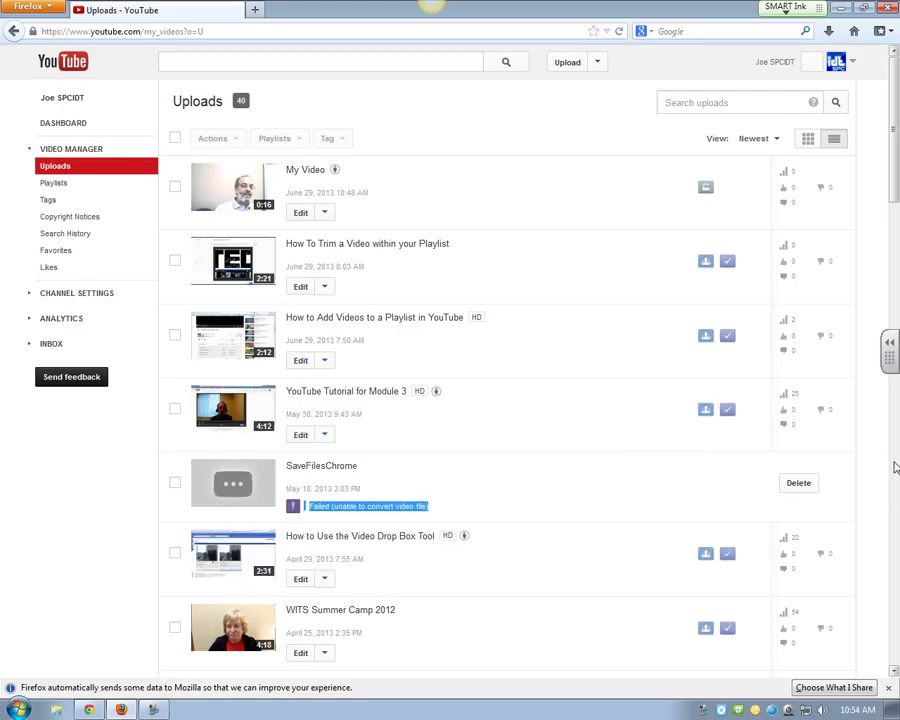
click(895, 503)
drag(895, 503, 895, 147)
click(300, 212)
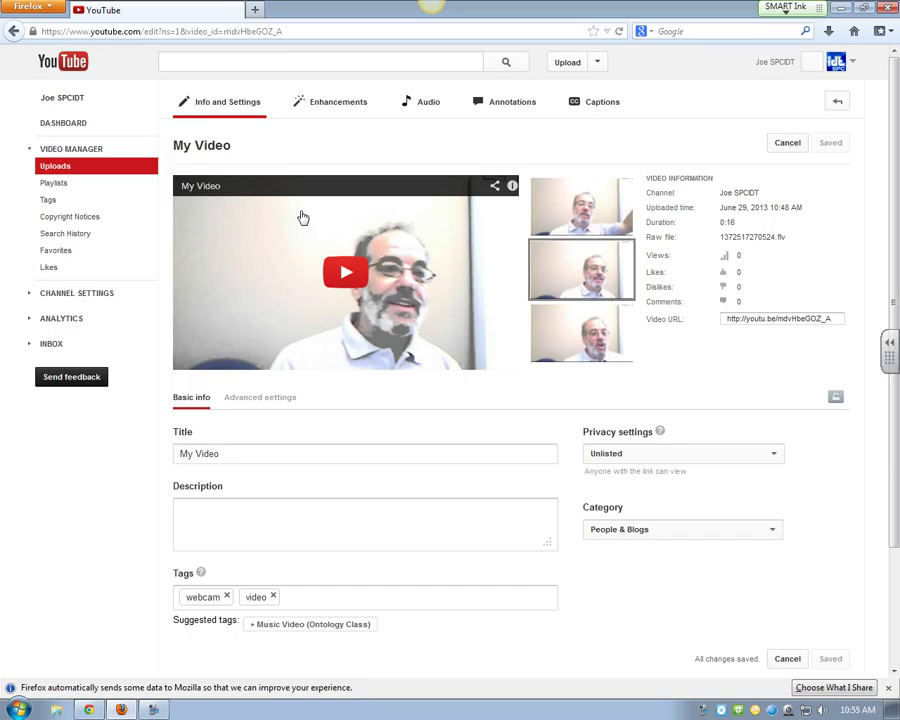
Step: Pick the middle frame instead of the third as My Video's thumbnail, then head to Enhancements
click(595, 339)
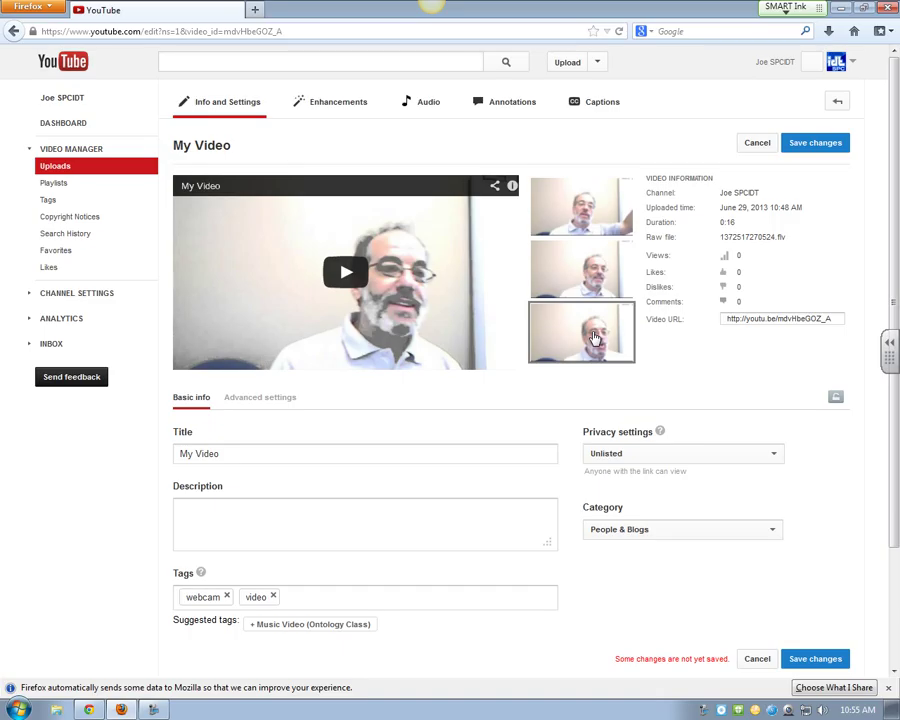
mouse_move(599, 218)
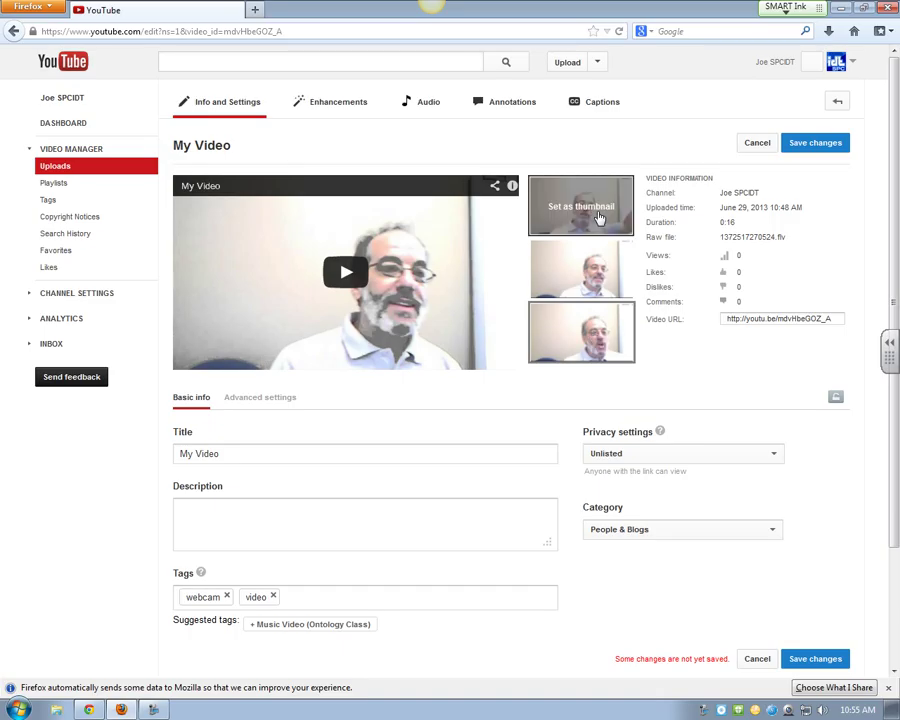
click(588, 277)
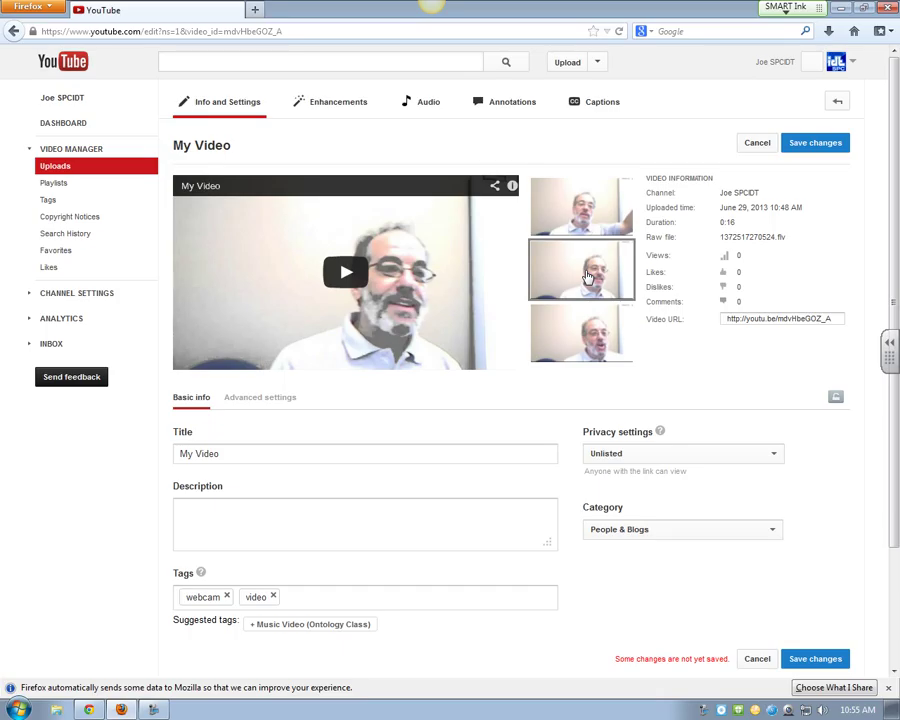
click(340, 110)
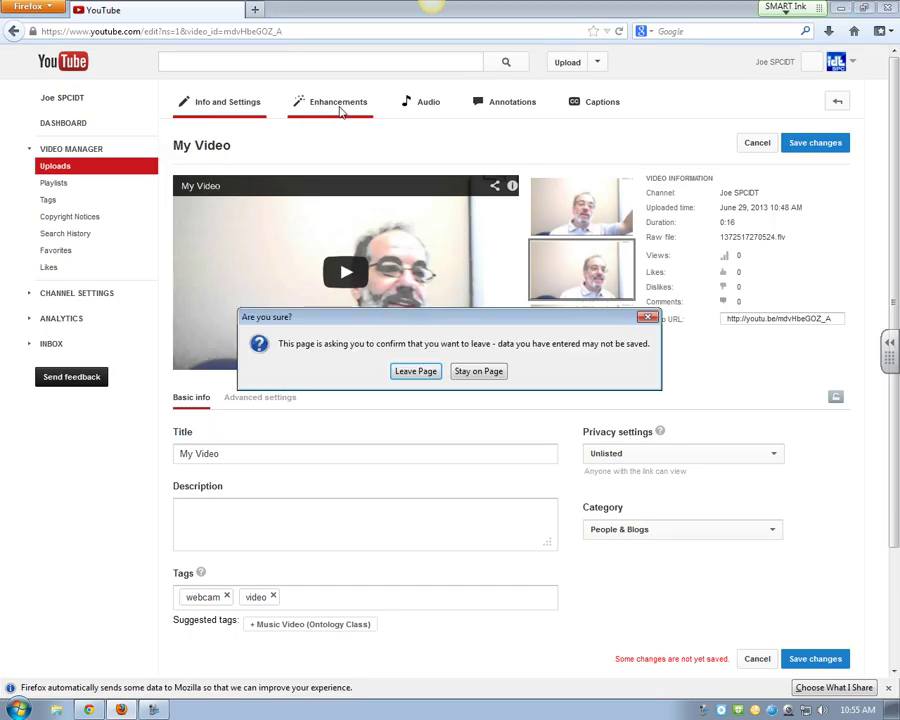
Step: Leave without saving the thumbnail, auto-fix the previewed video, and show the Fill Light/Contrast/Saturation sliders
click(415, 371)
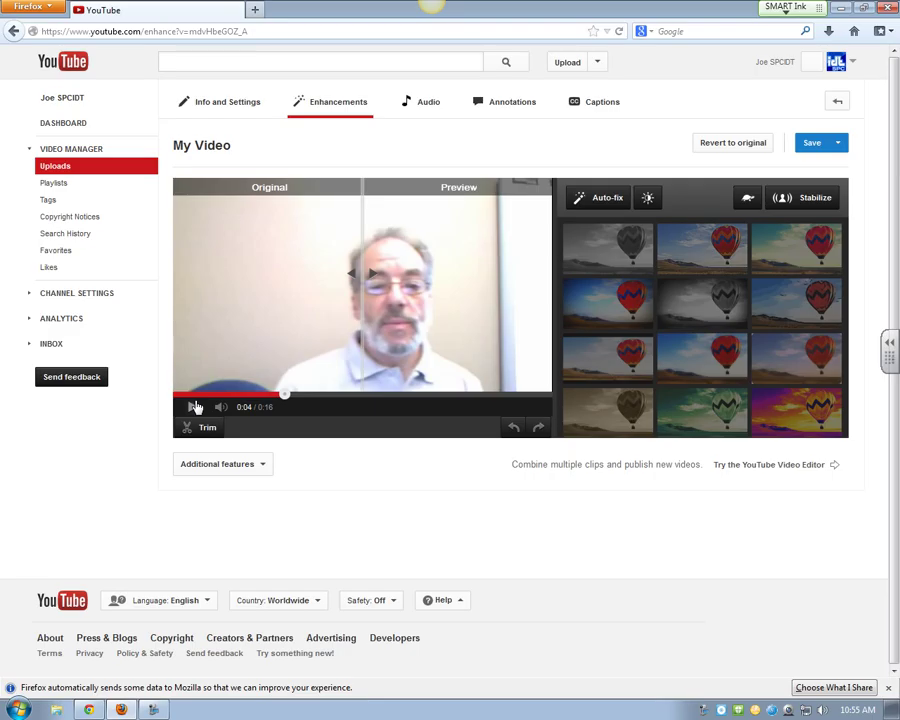
click(194, 407)
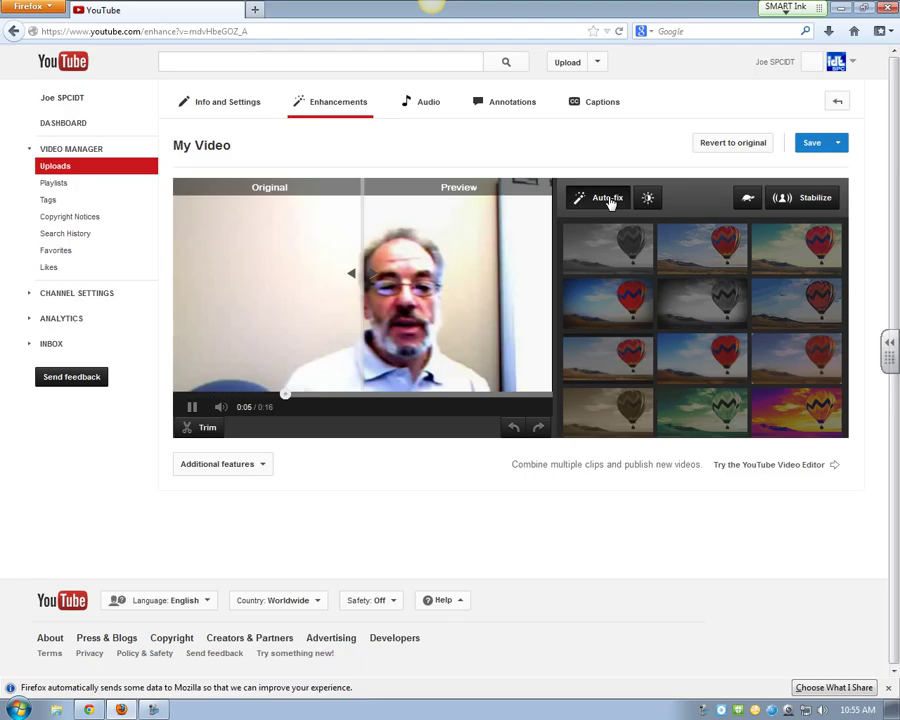
click(609, 199)
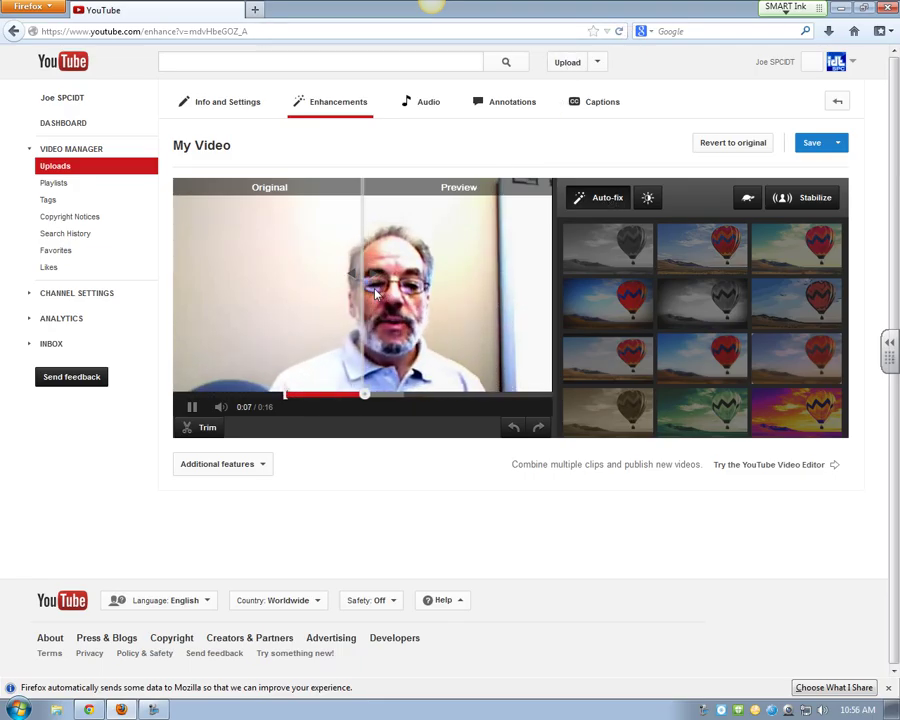
click(192, 408)
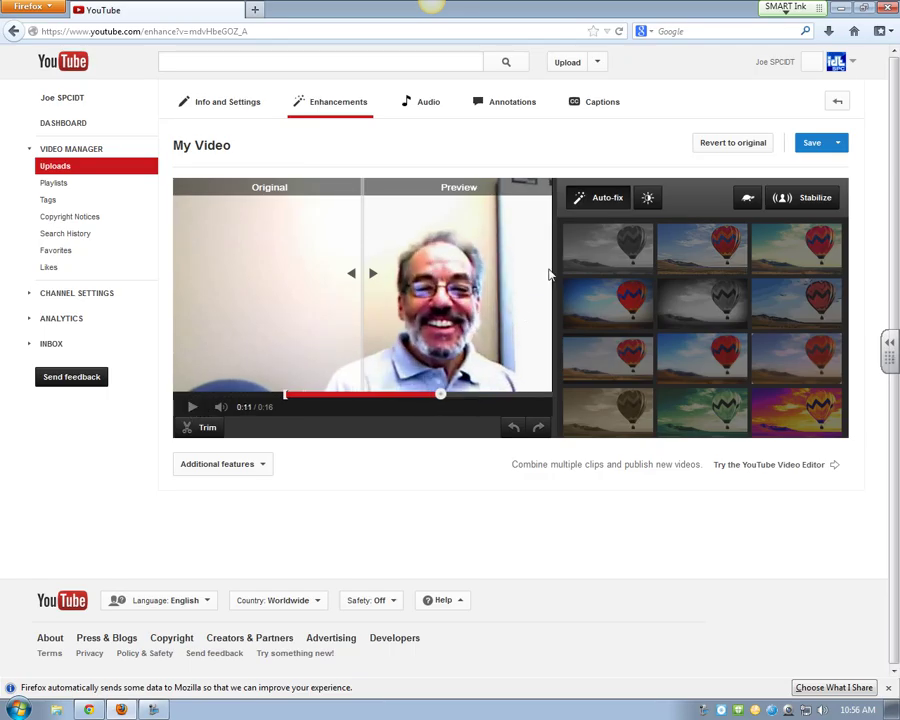
click(648, 197)
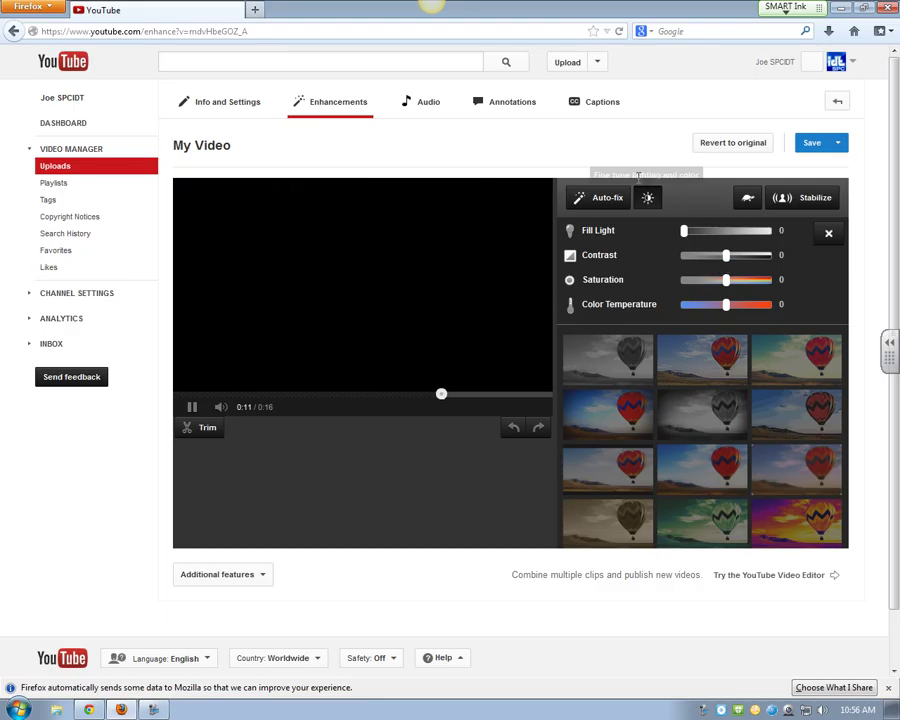
Step: Revert the auto-fix to the original video and bring up the 0:00.0–0:15.7 trim filmstrip
click(647, 198)
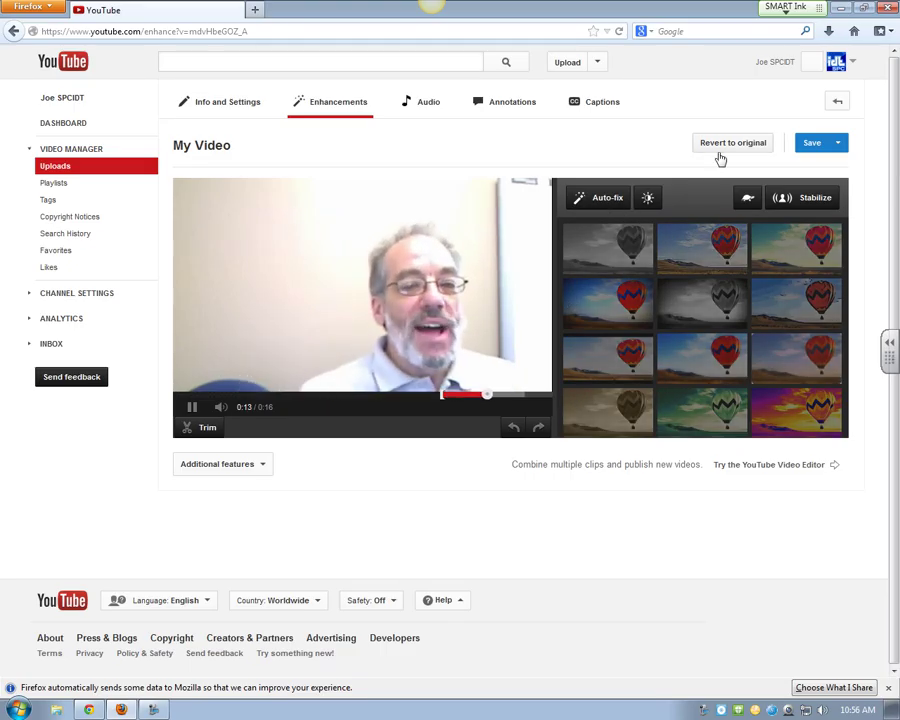
click(723, 157)
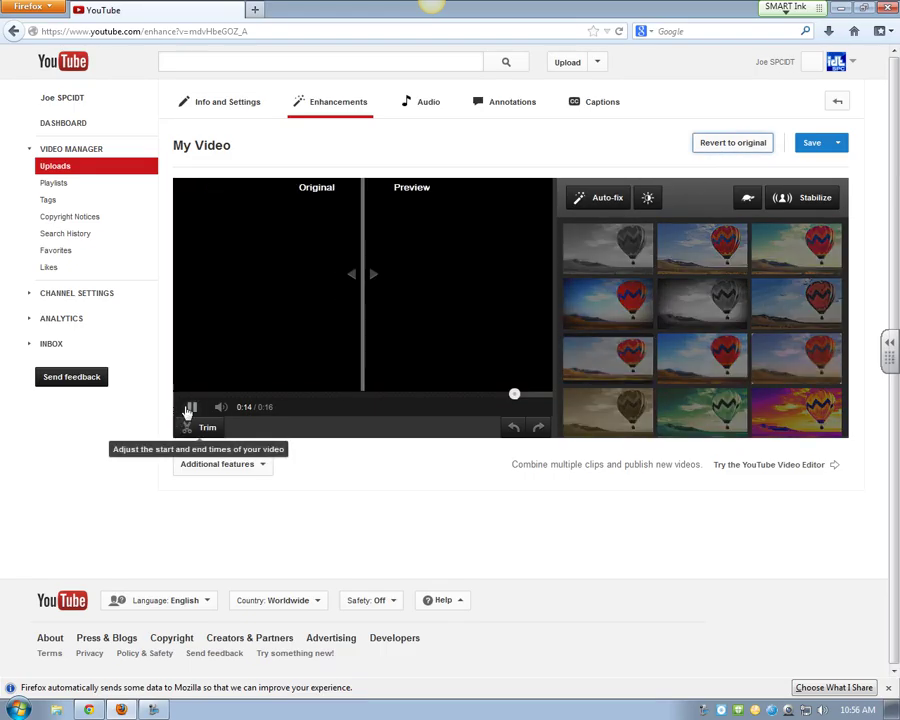
click(189, 409)
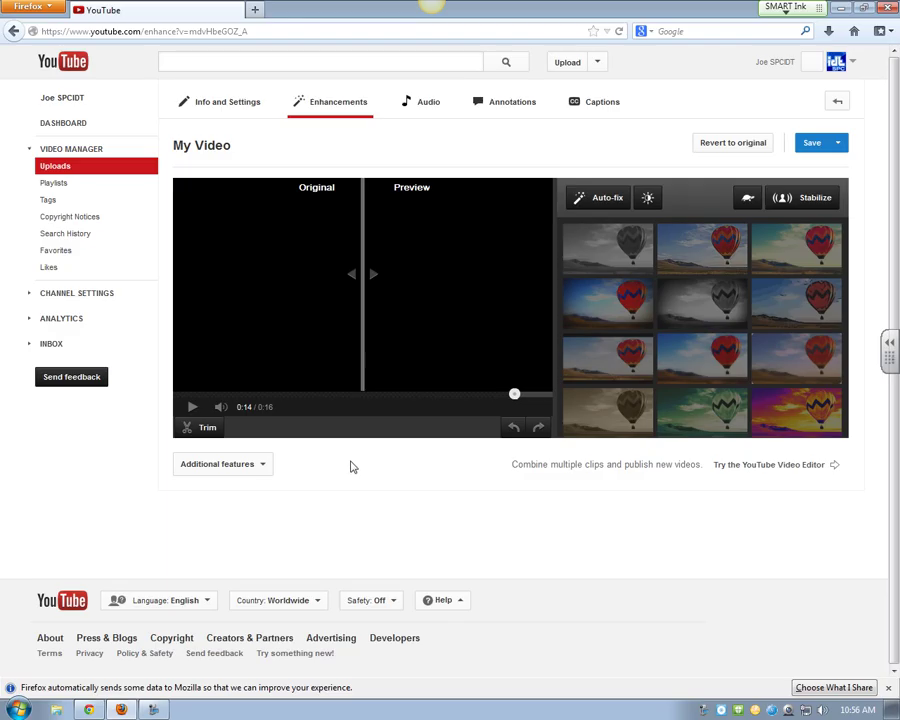
click(203, 427)
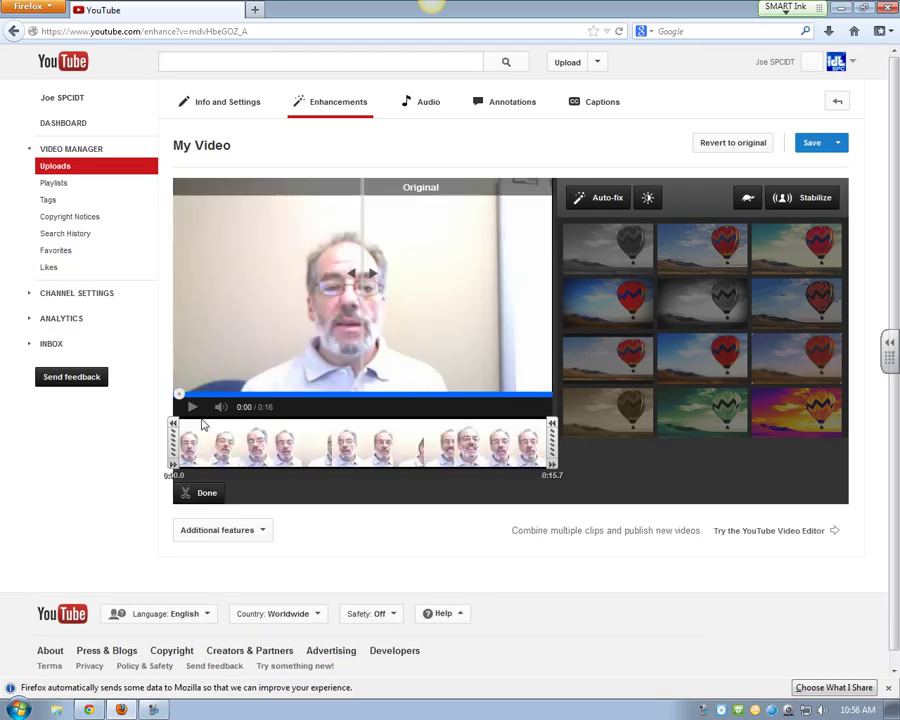
Step: Trim My Video to roughly 0:03.6–0:09.7, a 7-second clip
drag(174, 438, 257, 432)
drag(551, 440, 498, 451)
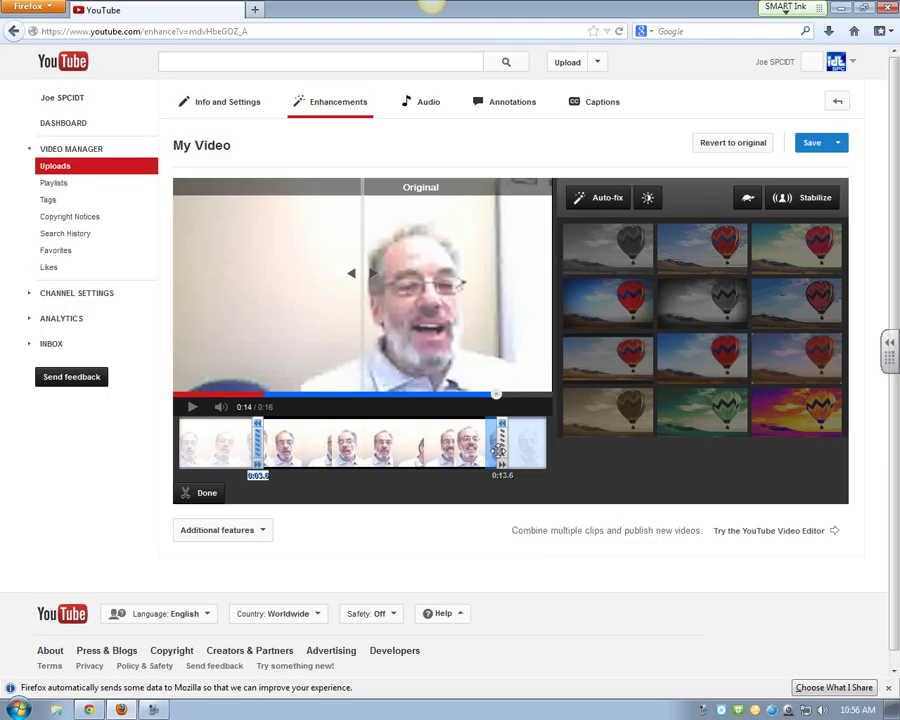
drag(498, 451, 413, 441)
click(214, 492)
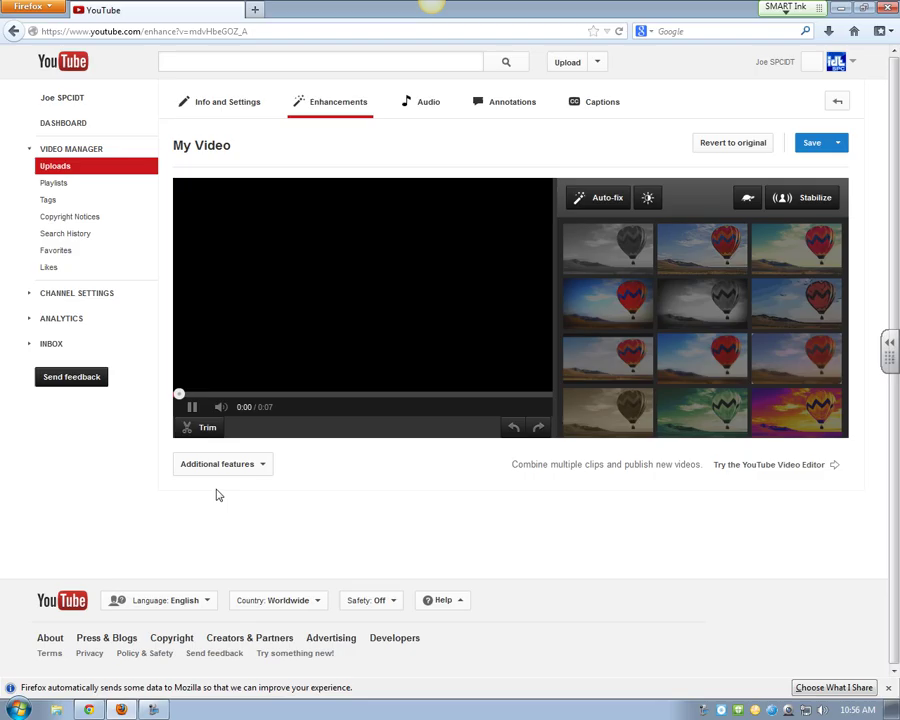
Step: Revert the trim to restore the full 0:16 video and apply the black-and-white filter
click(194, 407)
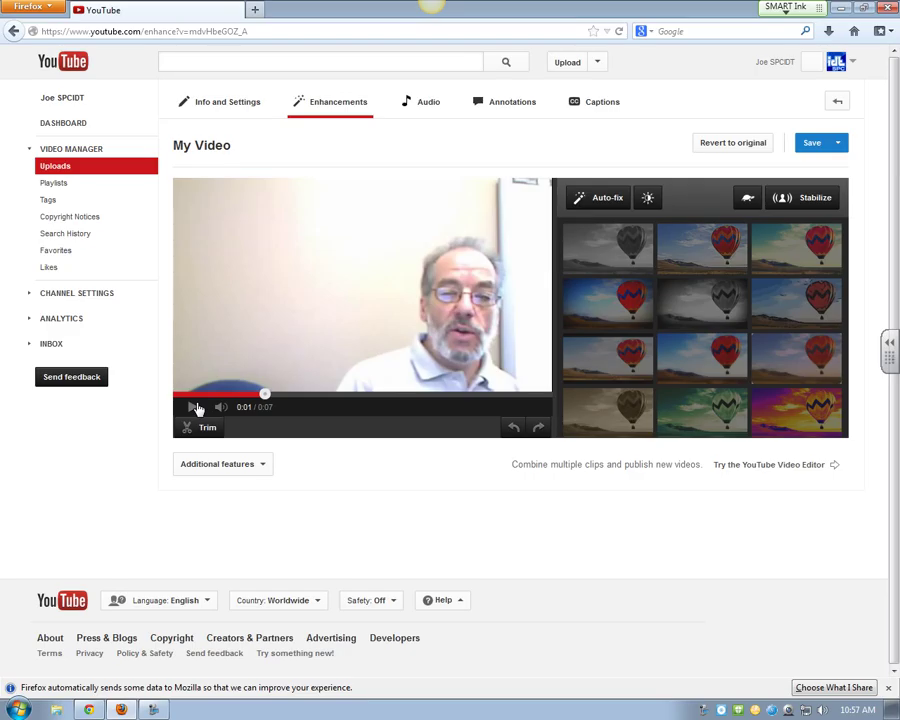
click(838, 147)
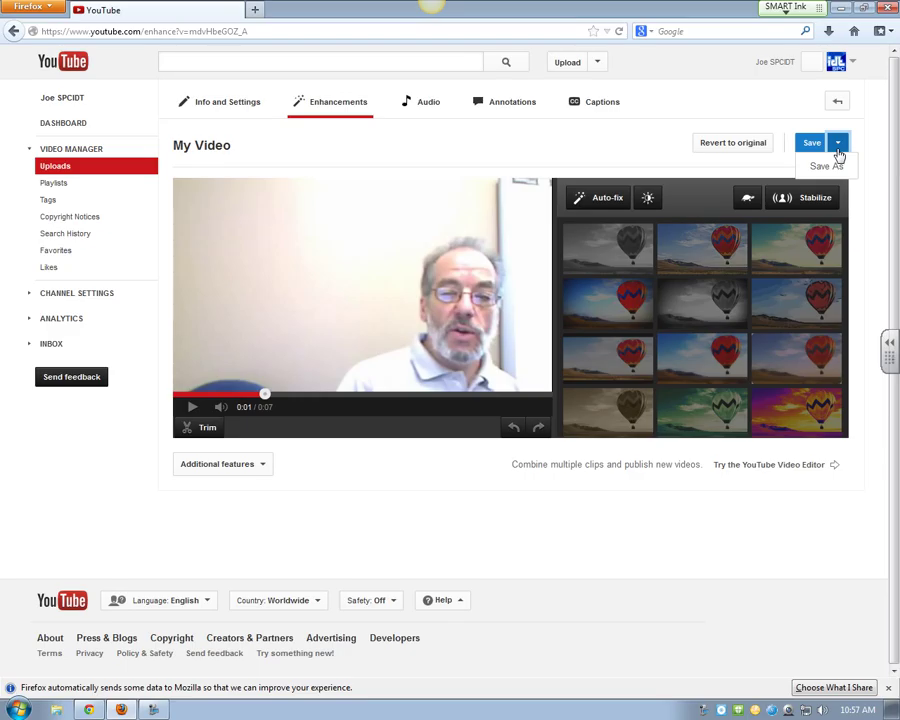
click(732, 145)
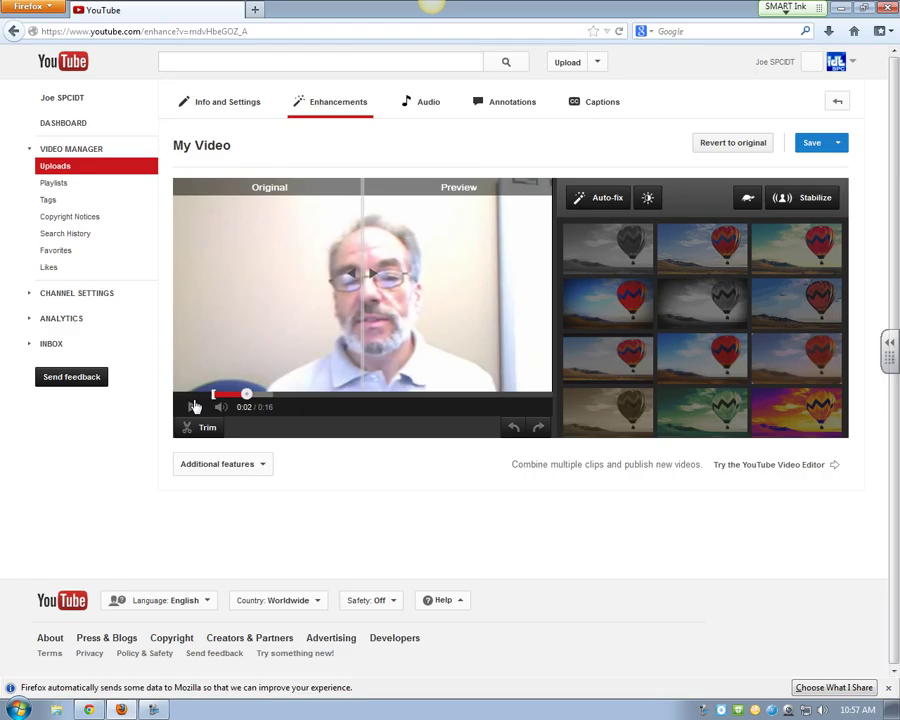
click(689, 316)
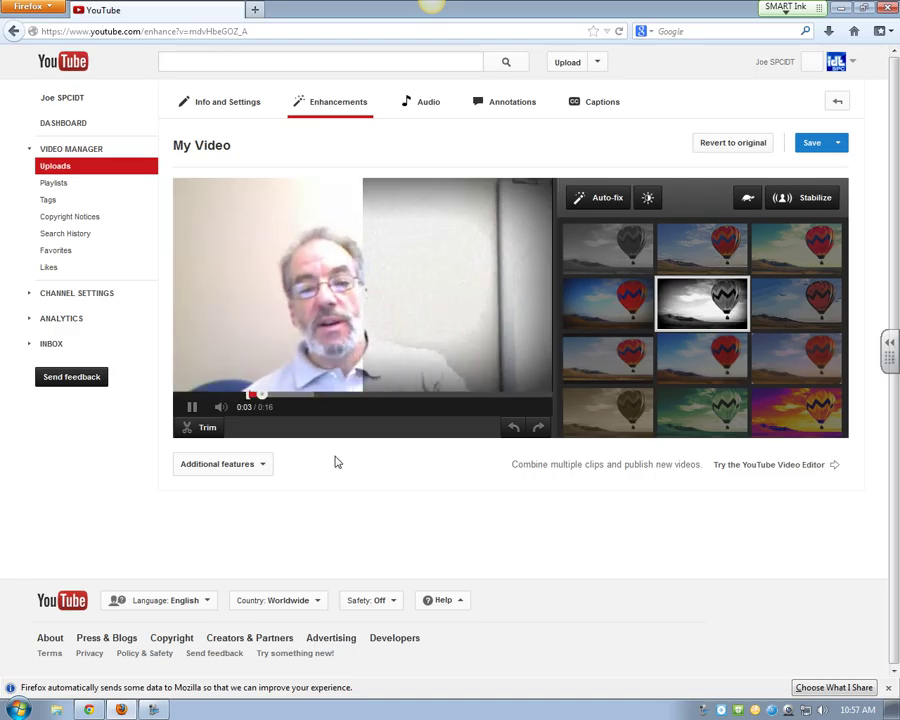
Step: Trim the black-and-white video to start at about 0:02.6, keeping the end at 0:15.7
click(191, 408)
click(195, 427)
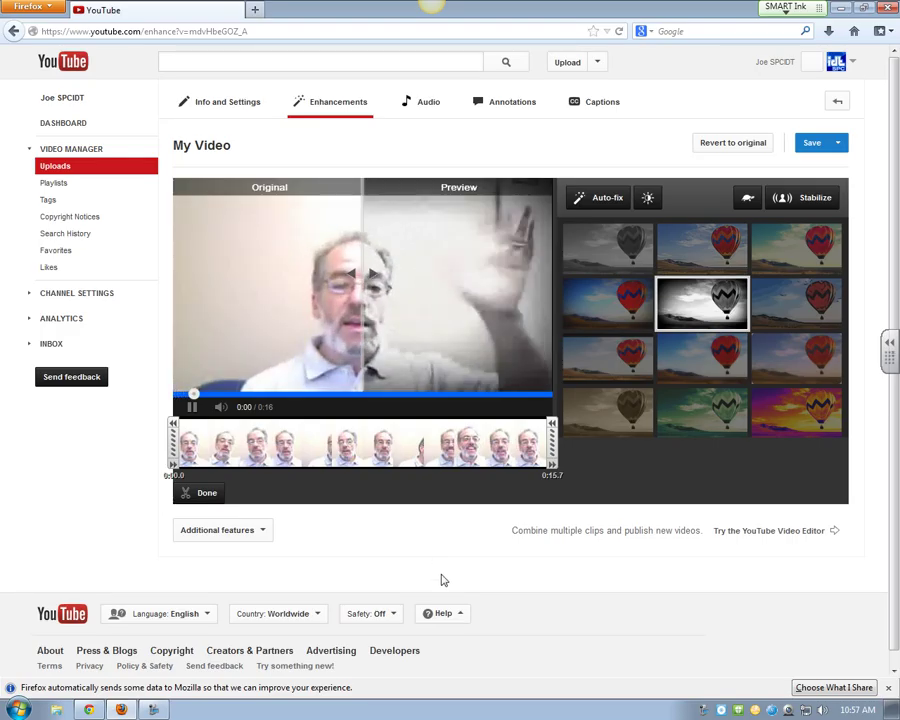
click(196, 406)
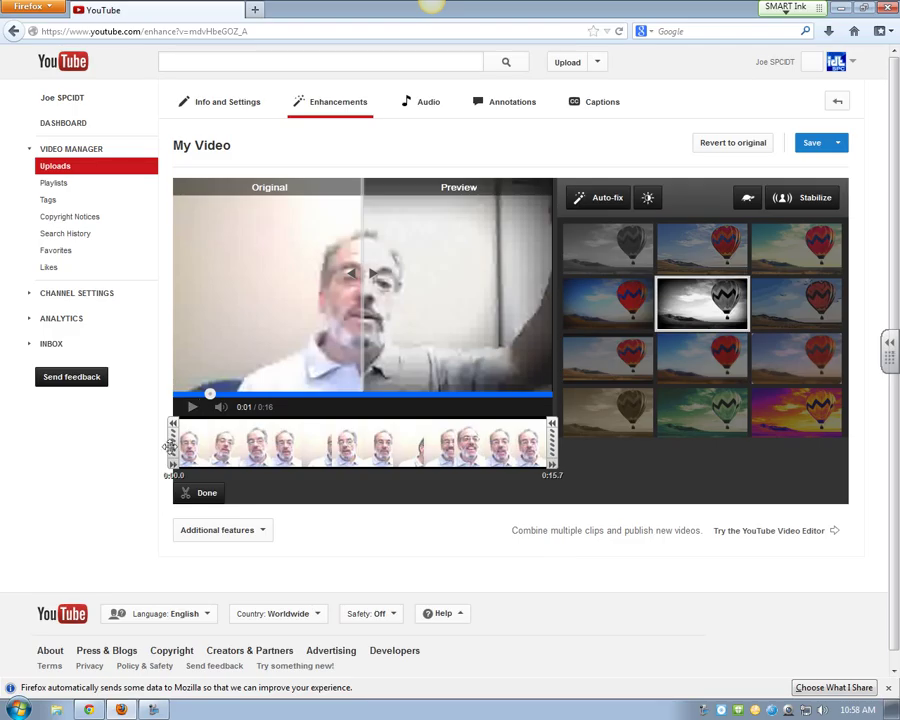
drag(170, 447, 224, 440)
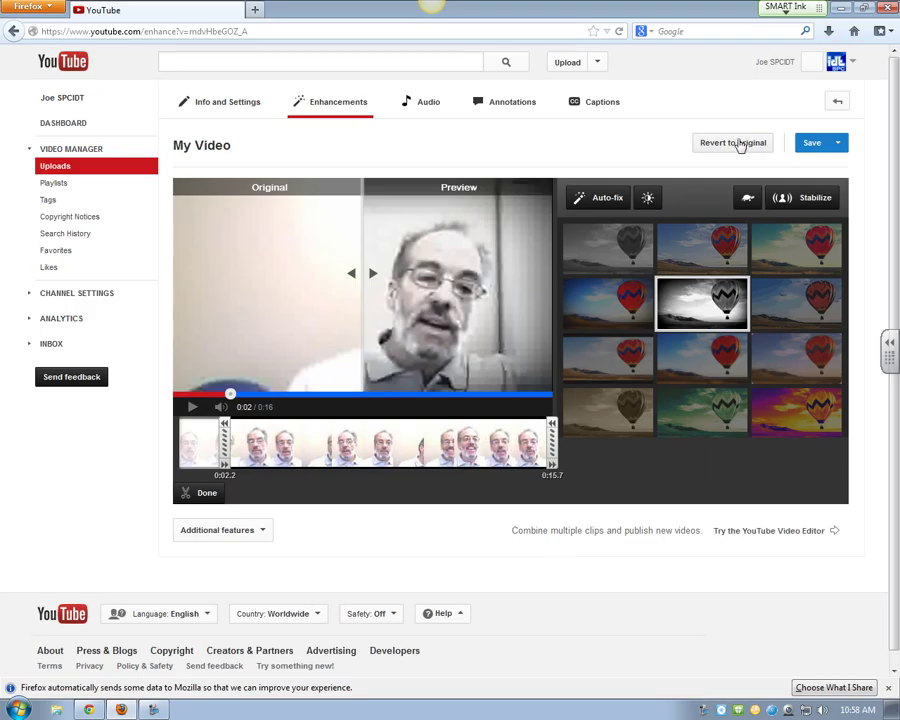
mouse_move(224, 460)
mouse_down()
mouse_move(212, 462)
mouse_move(232, 441)
mouse_up()
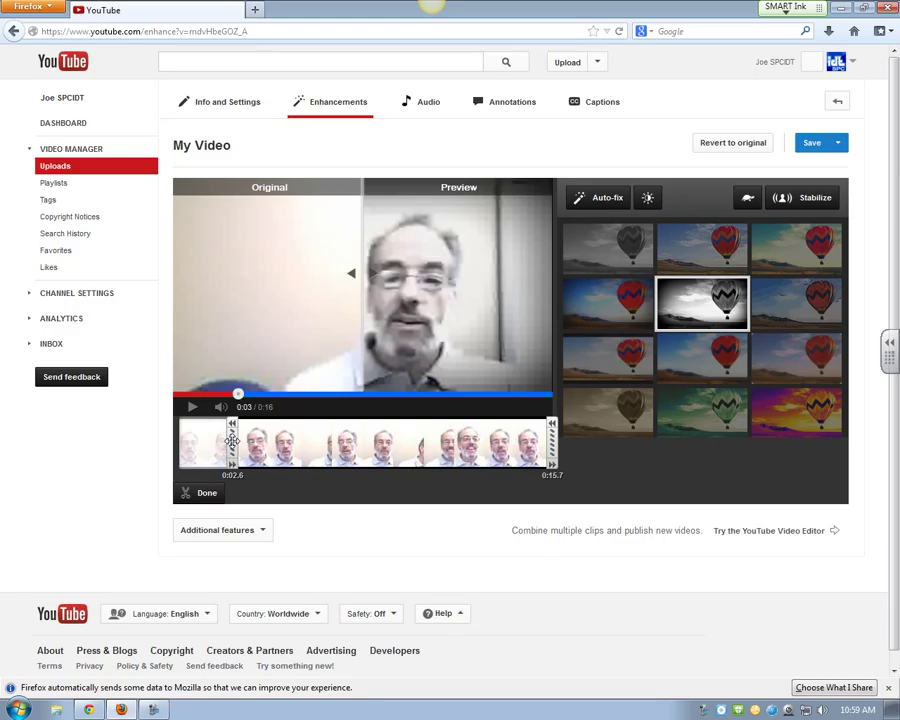
click(200, 497)
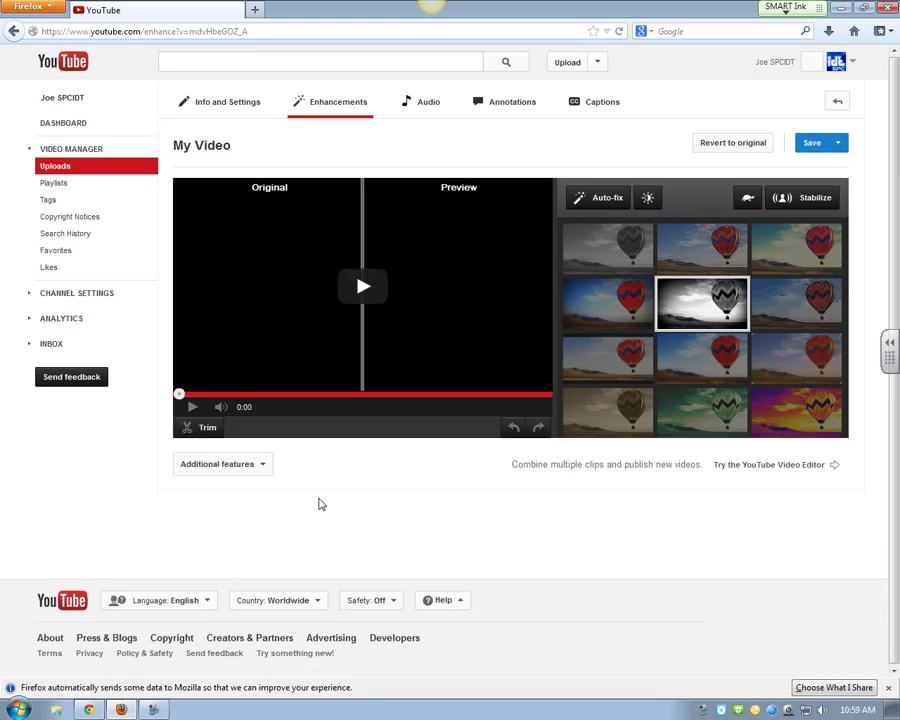
Step: Revert My Video's filter and trim, then switch to the 'Dosenfischer's New Album: 12 Elfen' tab
click(187, 407)
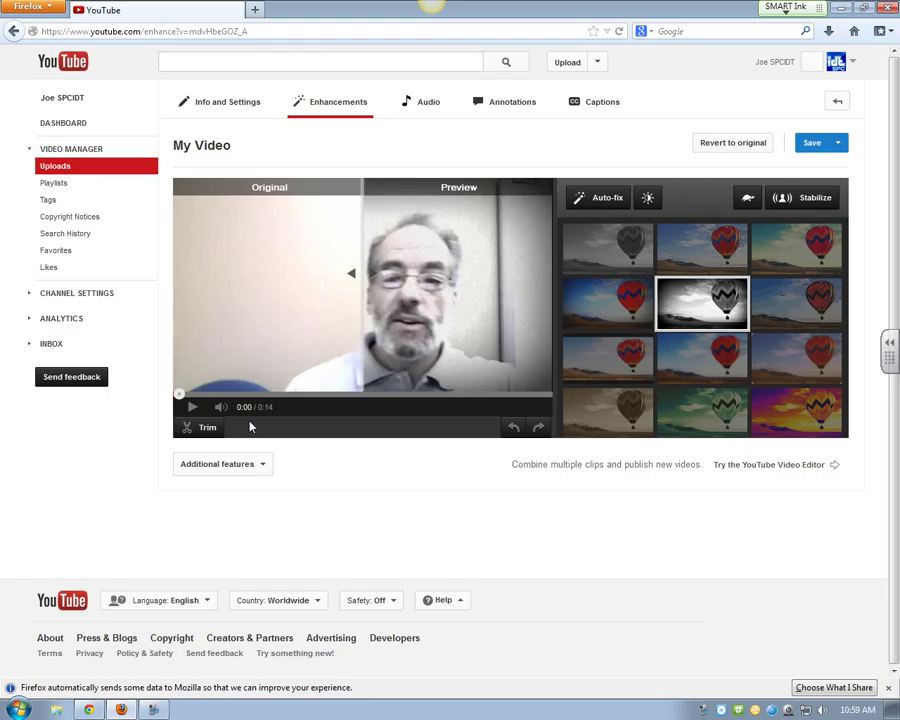
click(263, 466)
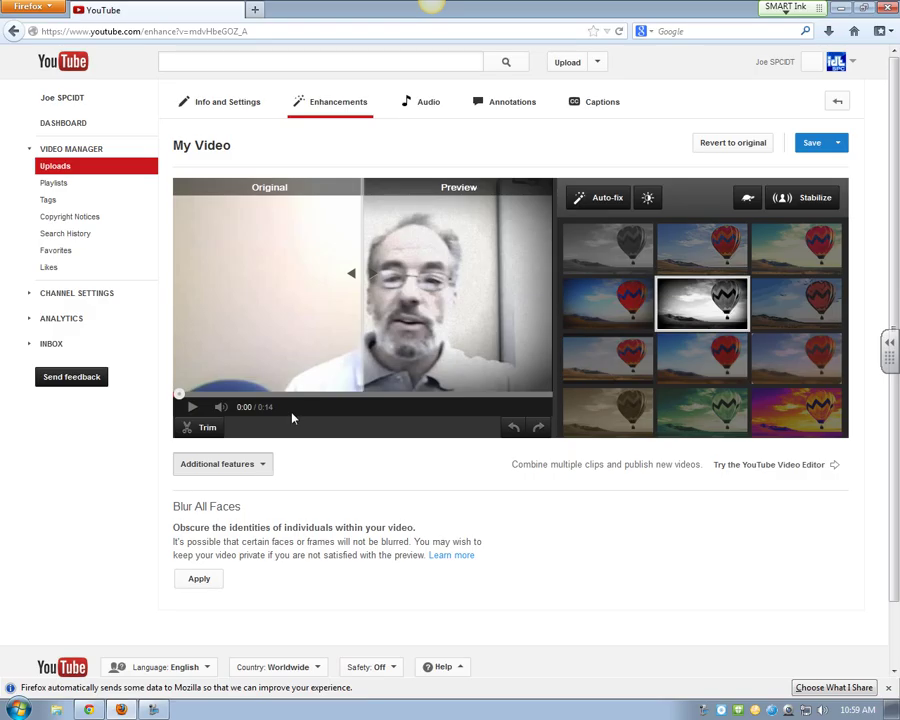
click(745, 143)
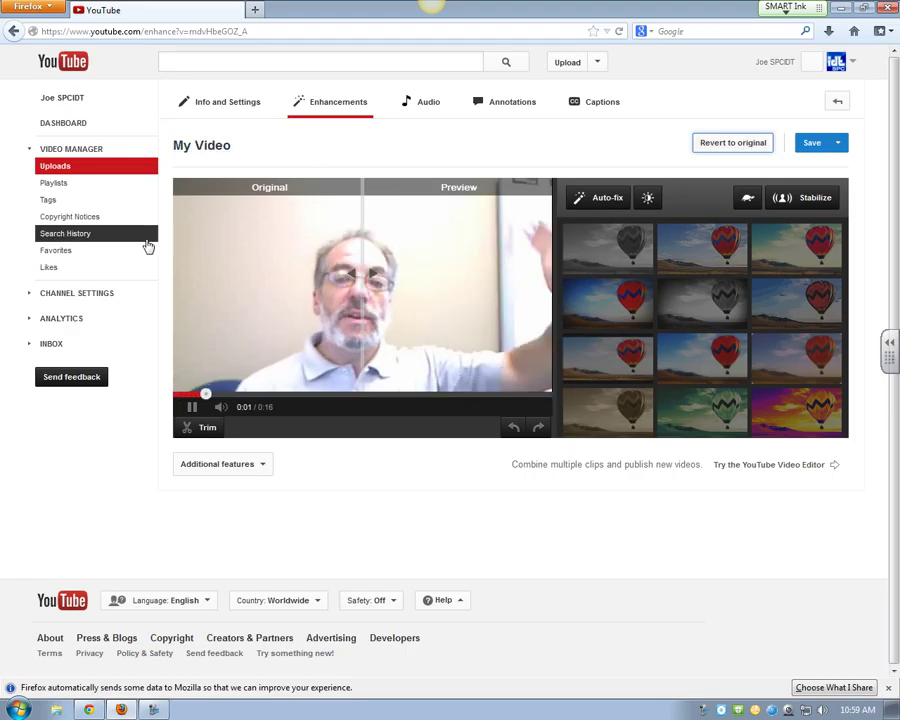
click(191, 408)
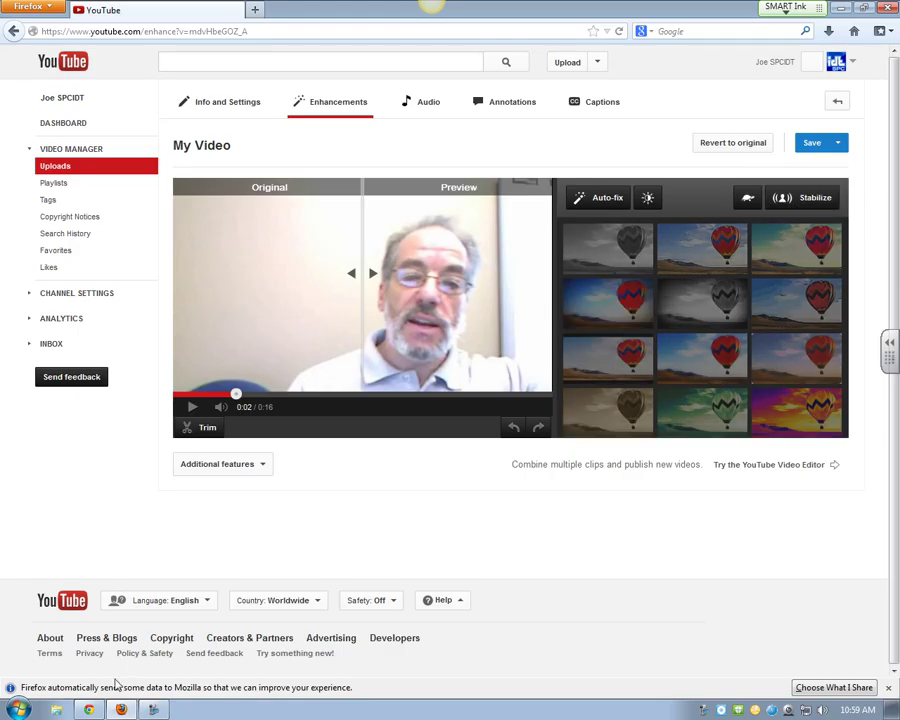
key(alt+Tab)
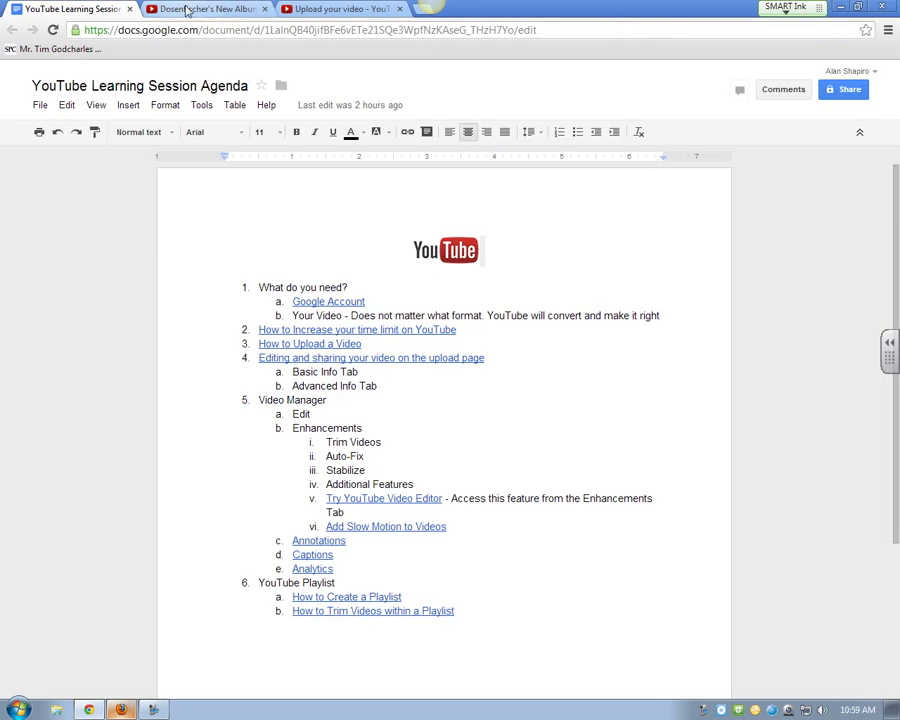
click(200, 9)
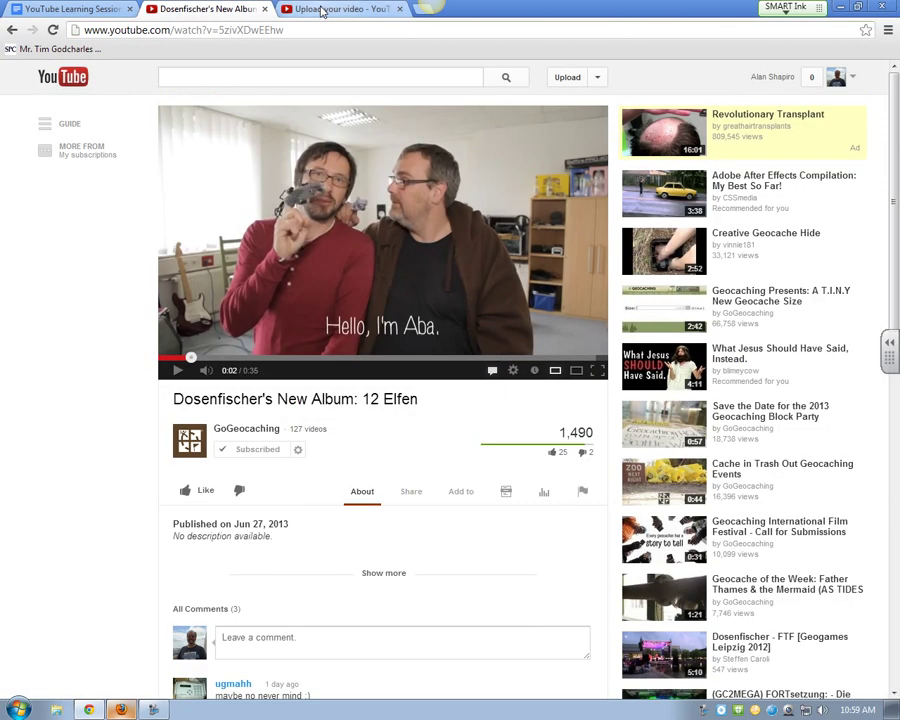
Step: Open the Play video from Video Manager uploads and launch its Enhancements editor
click(850, 76)
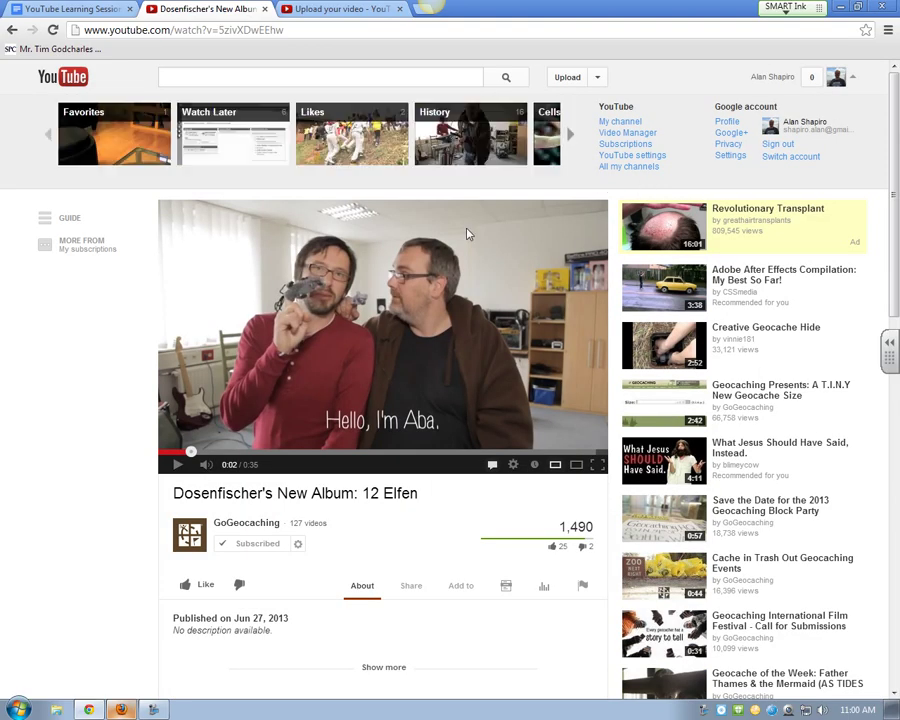
click(838, 79)
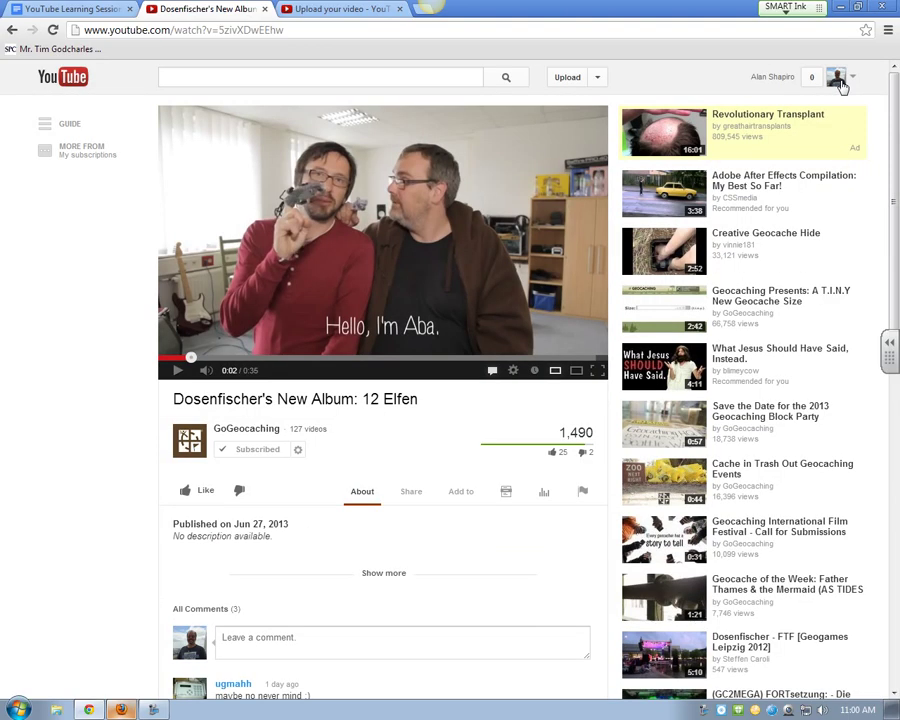
click(842, 86)
click(599, 80)
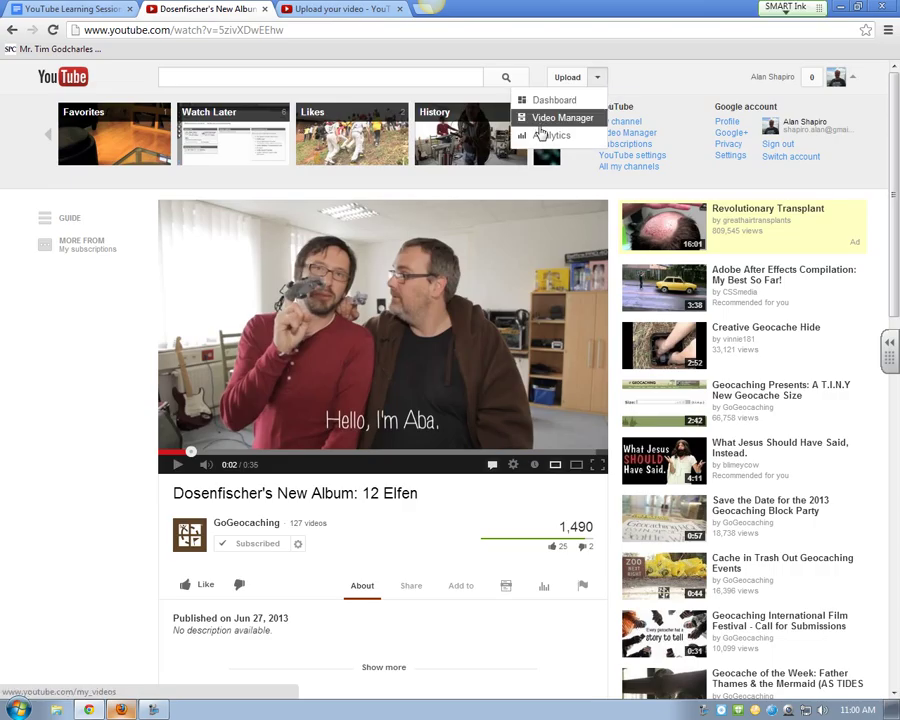
click(540, 133)
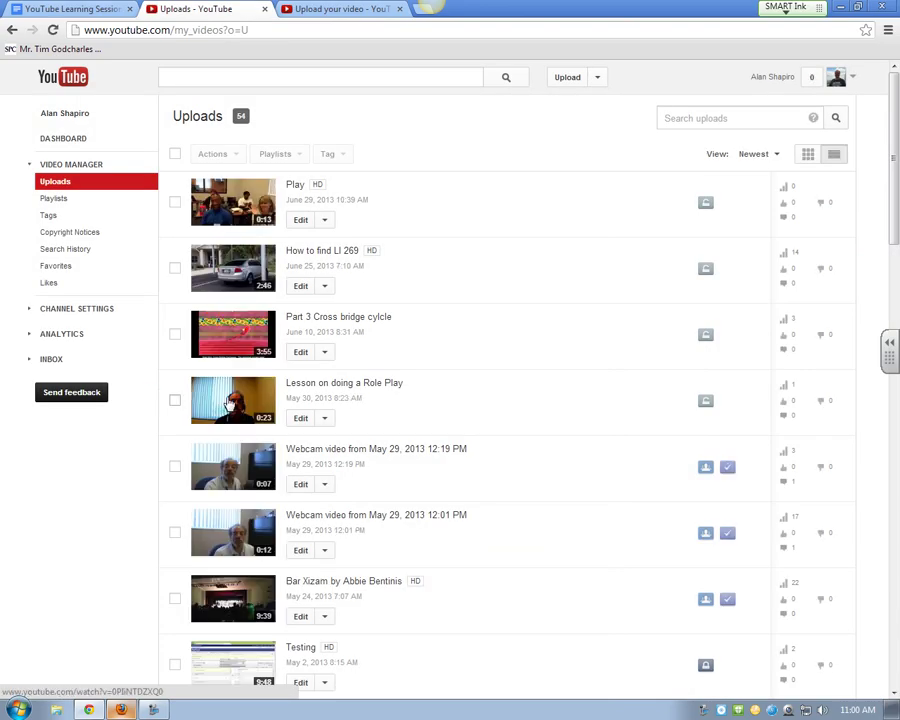
click(294, 187)
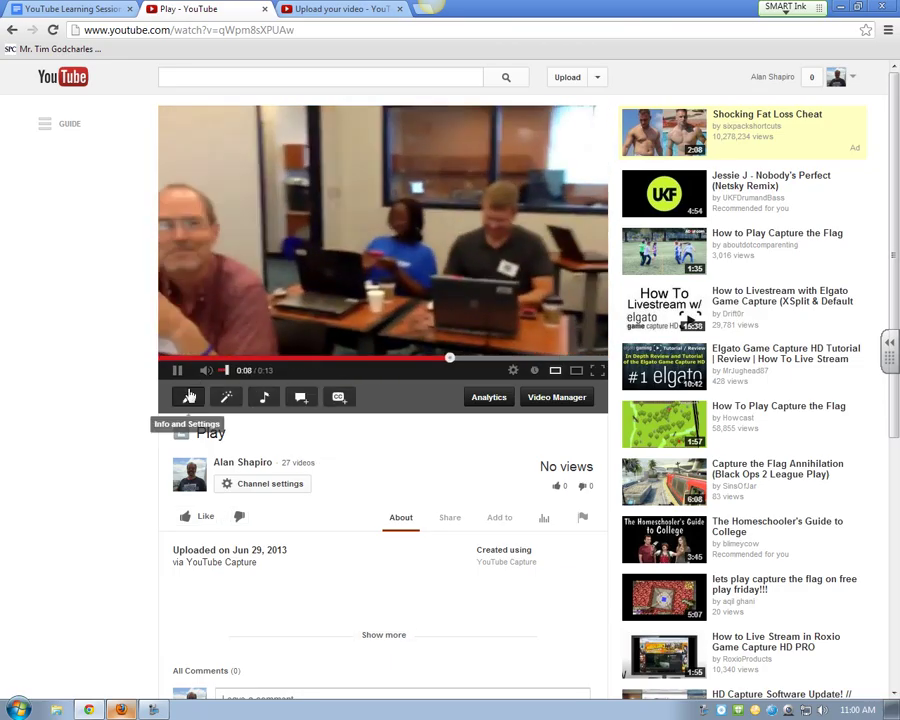
click(227, 398)
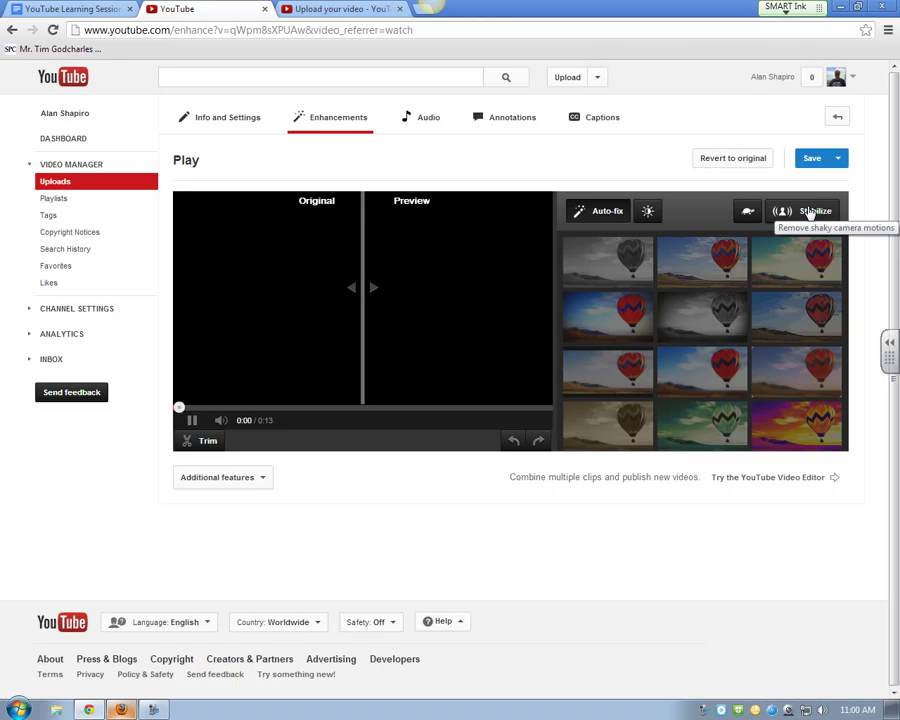
Step: Go to Video Manager's Uploads list of 54 videos and scroll down through it
mouse_move(816, 314)
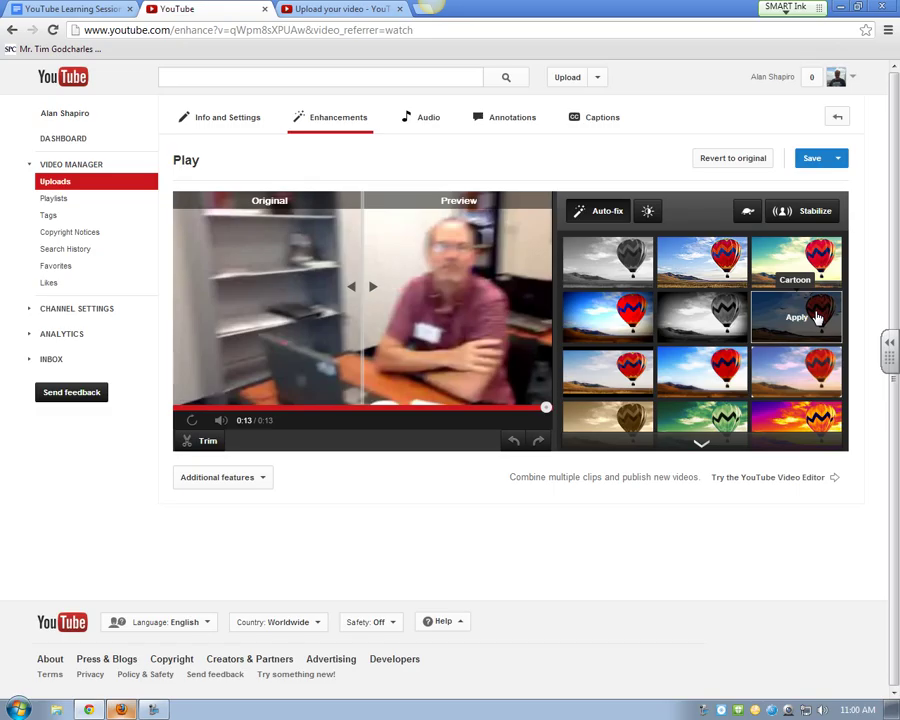
click(584, 84)
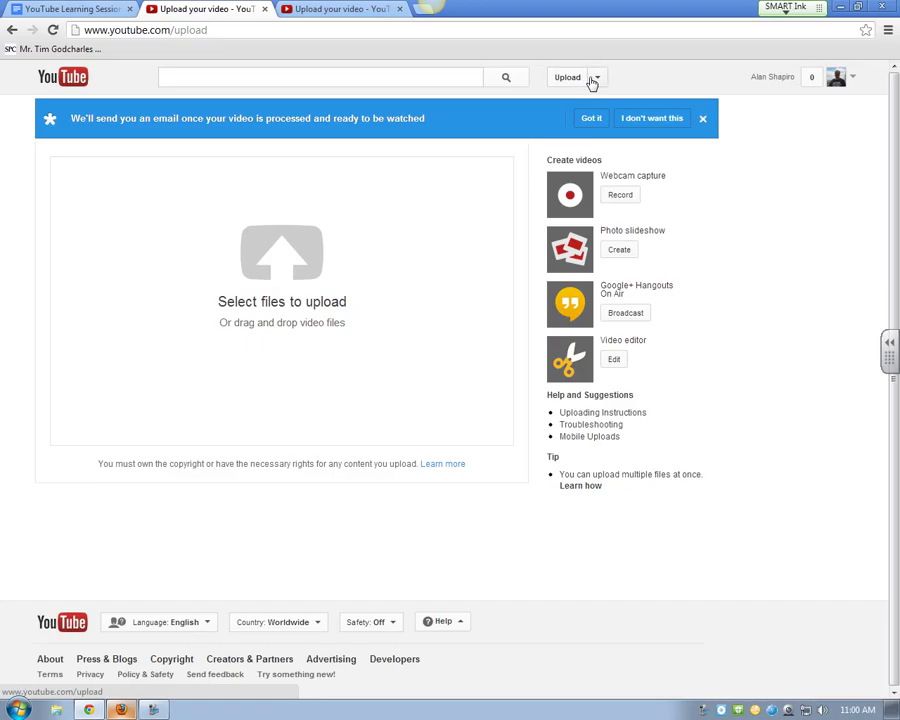
click(596, 78)
click(545, 119)
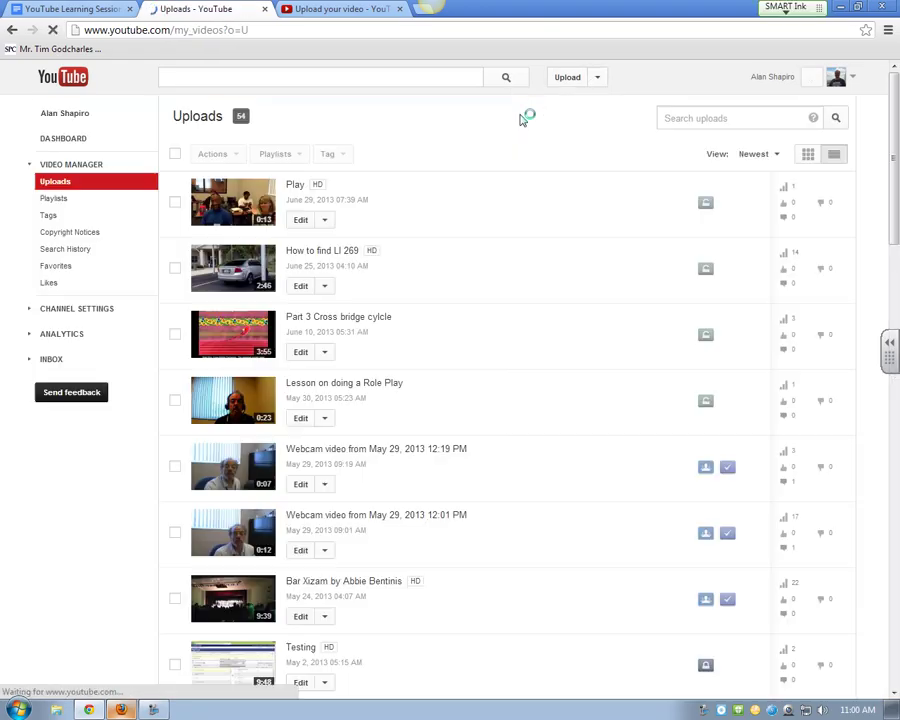
scroll(377, 512, down, 5)
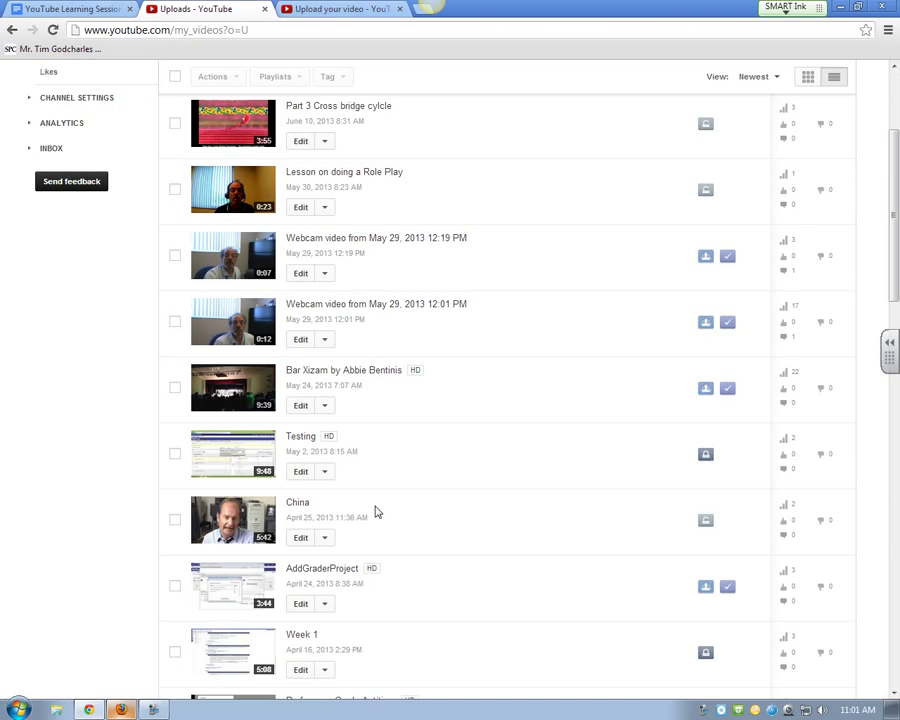
scroll(377, 512, down, 3)
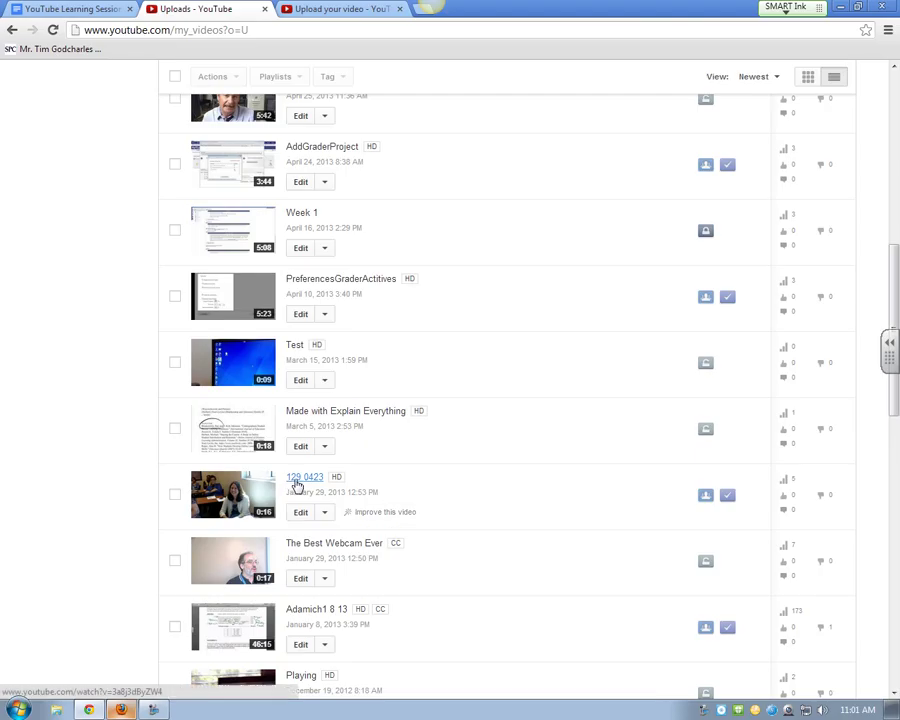
Step: Stabilize the 129 0423 video in Enhancements and compare the original with the preview
click(300, 479)
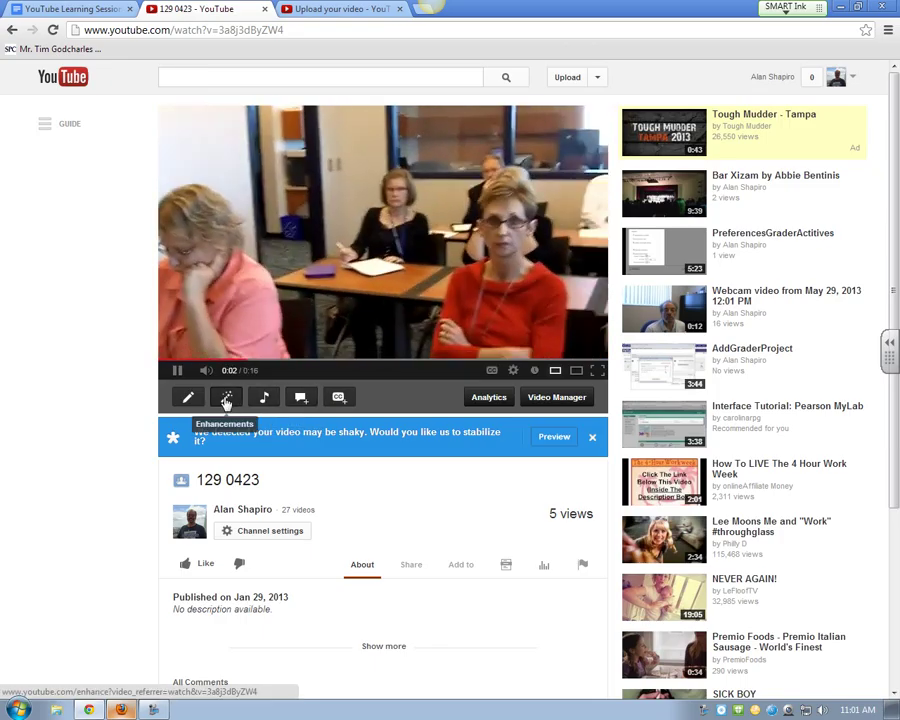
click(227, 398)
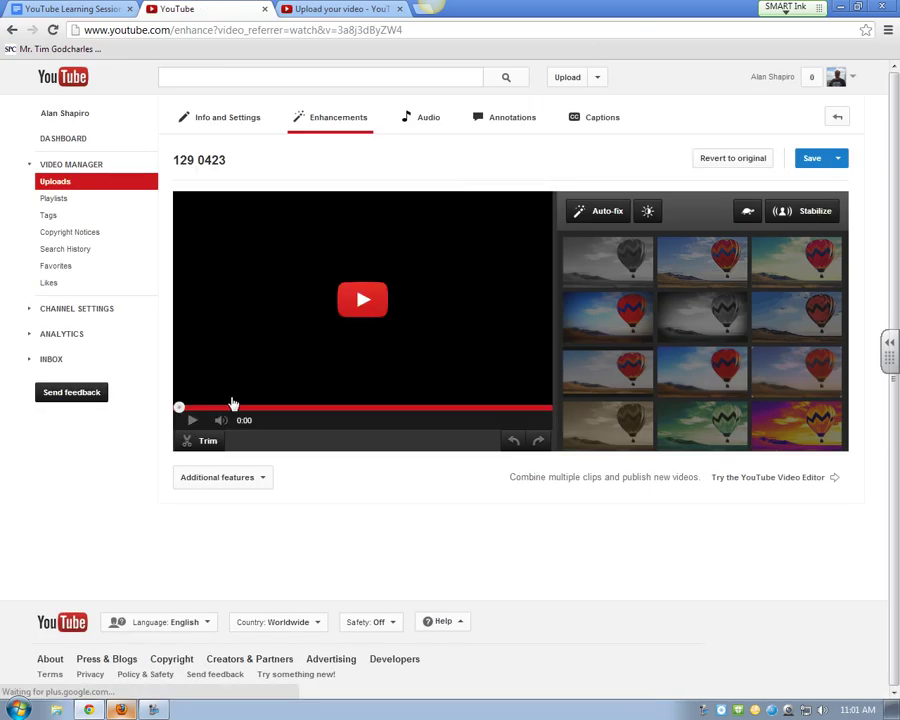
click(815, 211)
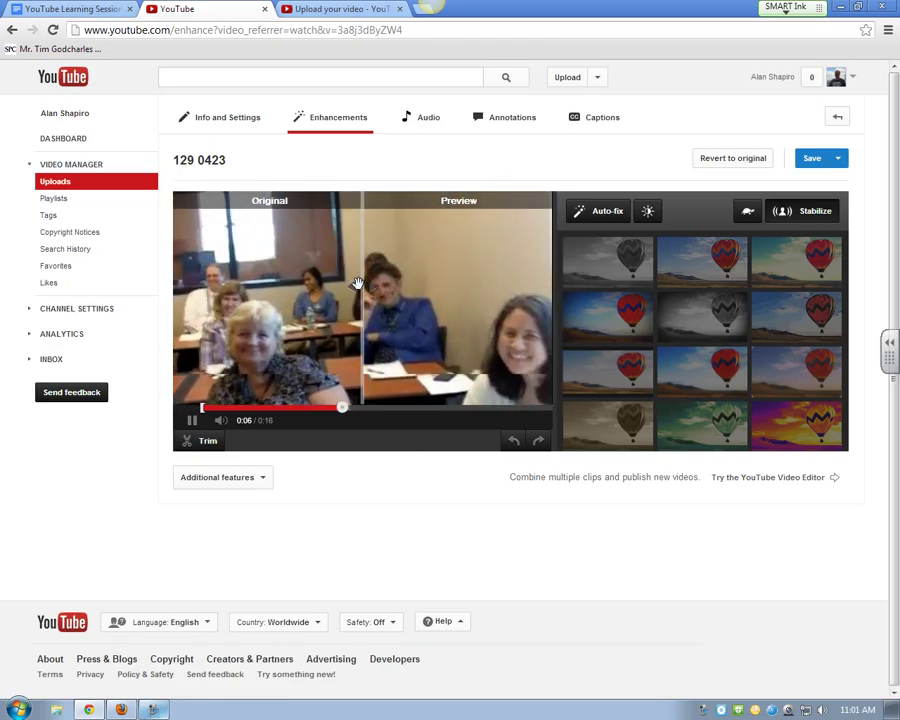
drag(362, 290, 402, 280)
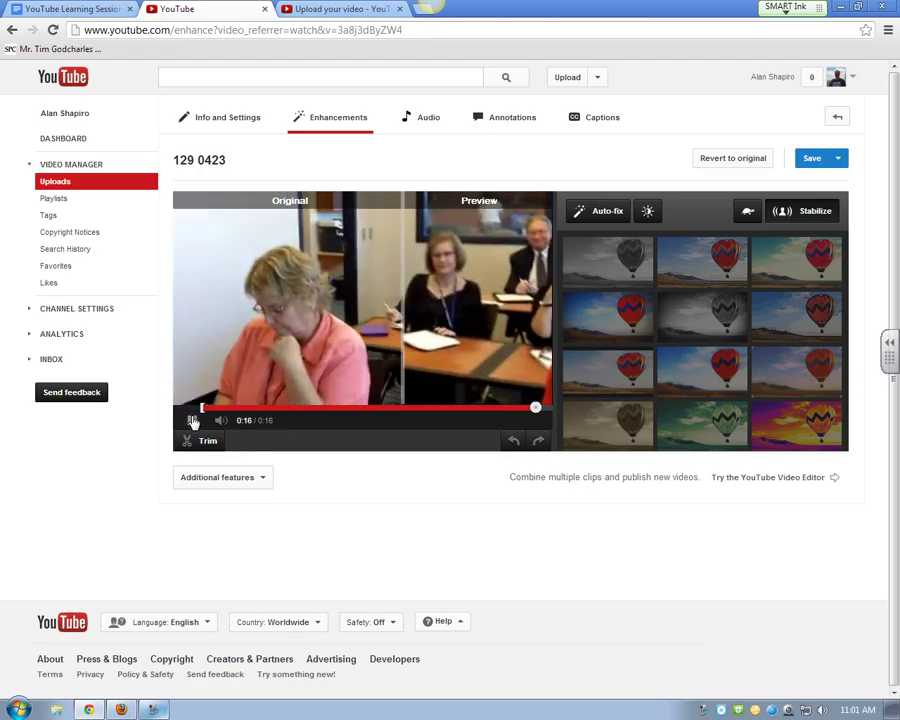
drag(399, 299, 315, 298)
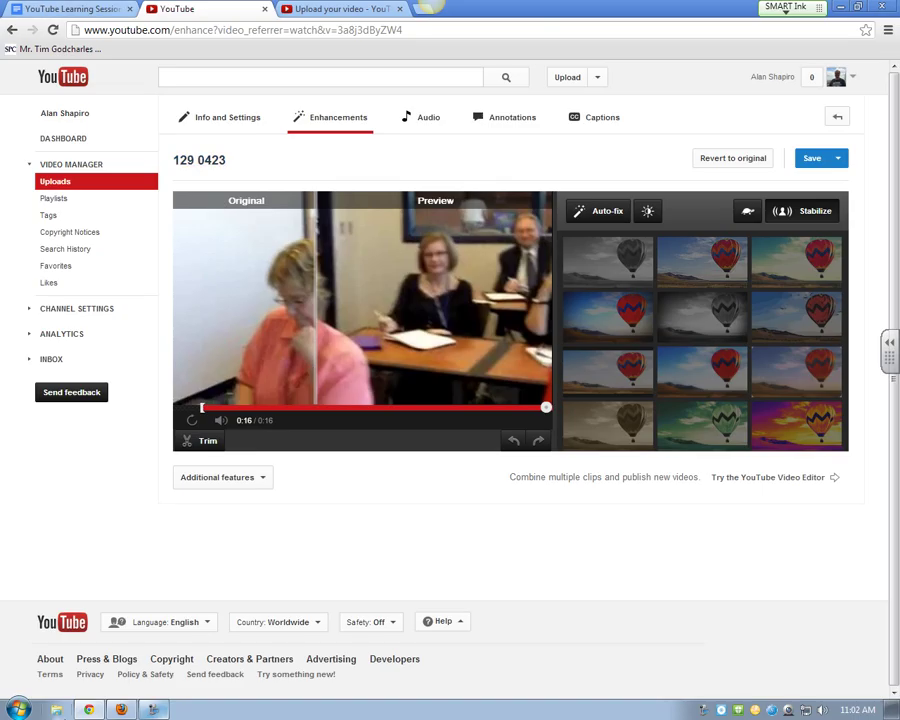
Step: Switch to the Firefox window showing My Video's Enhancements editor
click(124, 709)
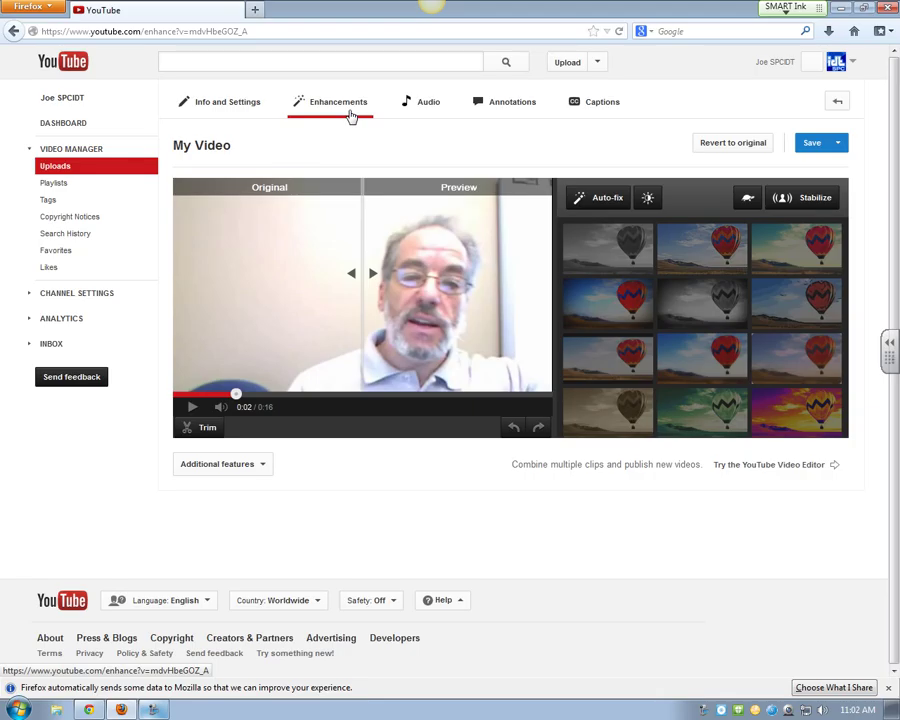
Step: Add Big Drum Hit from Featured Tracks to My Video, mixed to favor the original audio
click(426, 105)
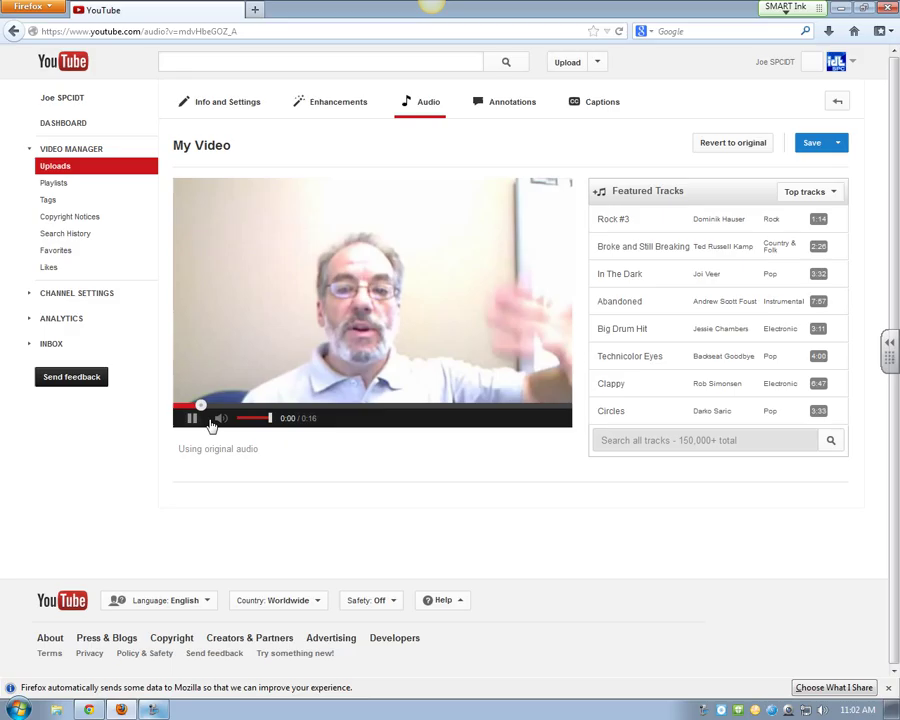
click(190, 418)
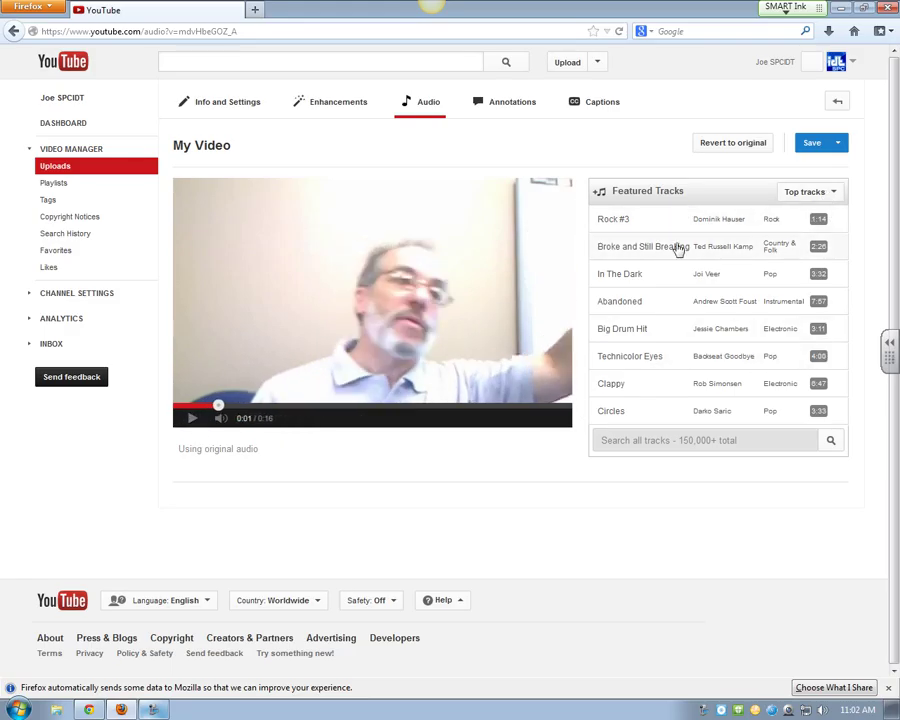
click(643, 336)
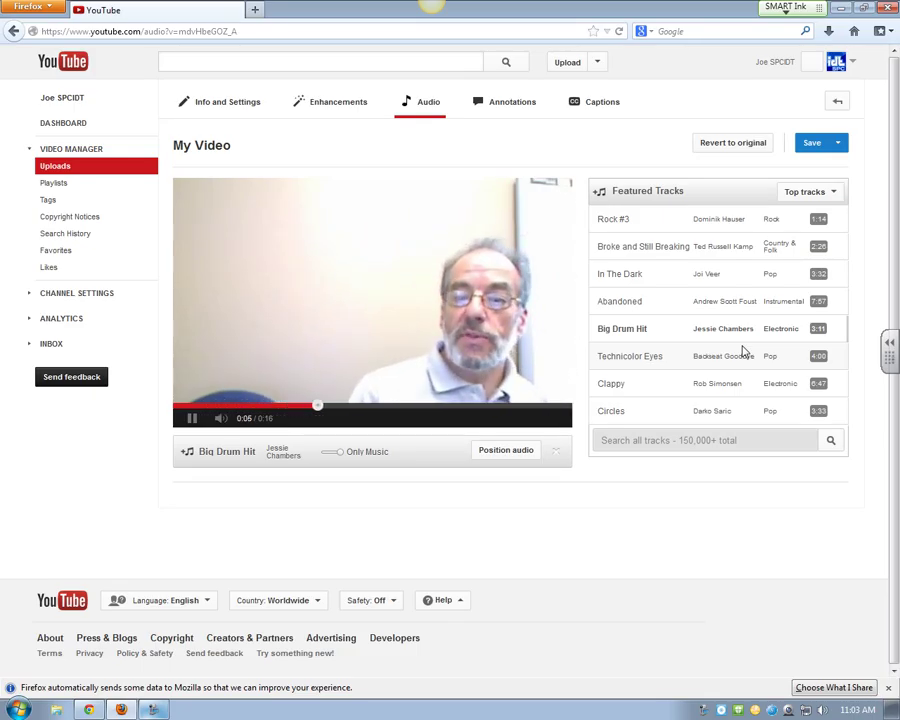
click(192, 418)
mouse_move(342, 459)
mouse_down()
mouse_move(326, 459)
mouse_move(336, 458)
mouse_up()
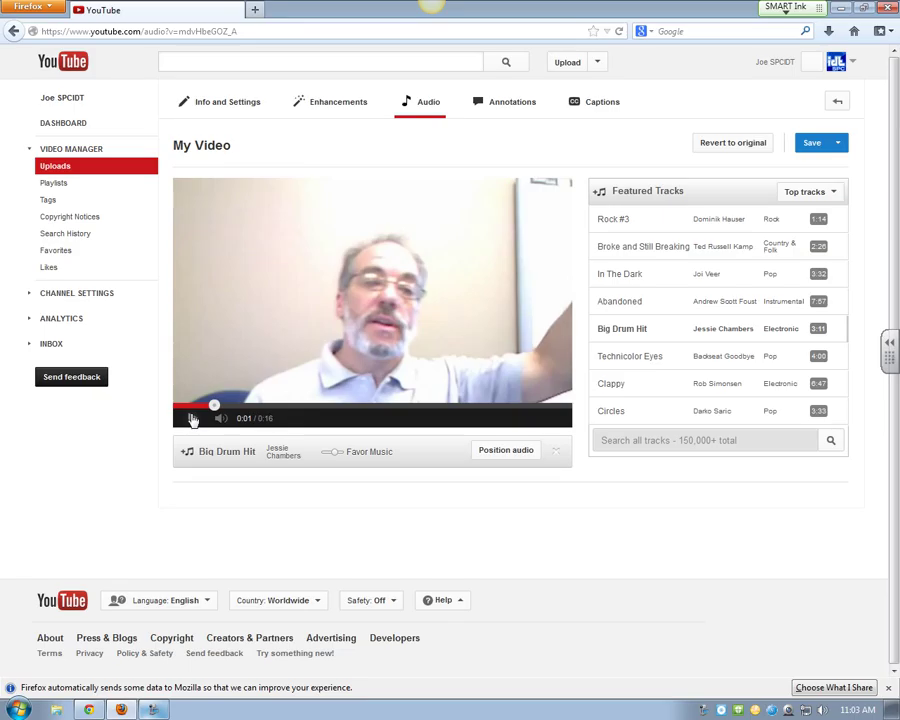
click(193, 419)
drag(336, 452, 329, 452)
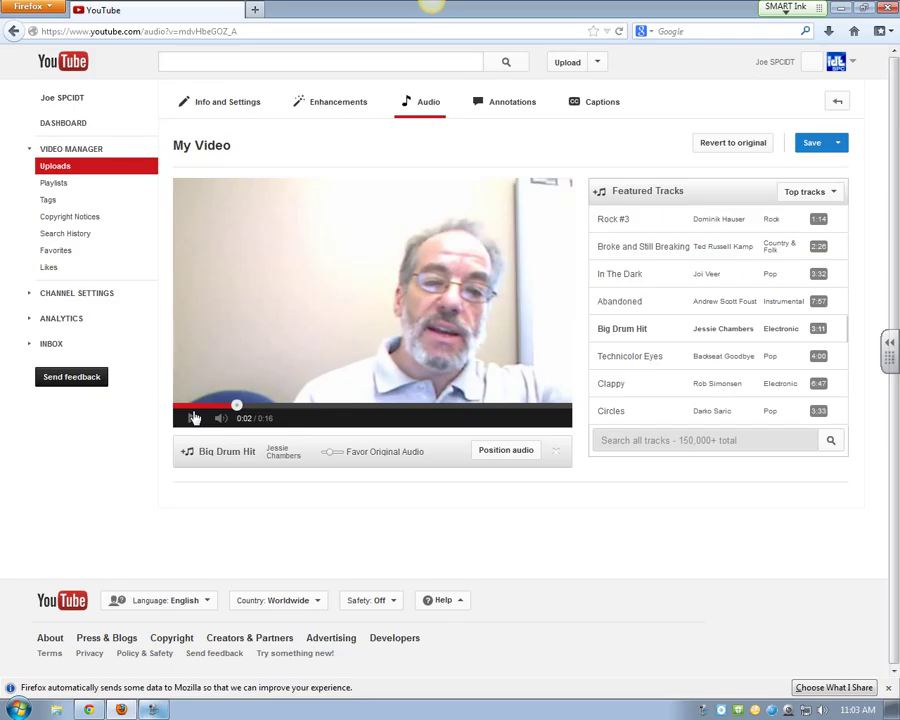
click(506, 450)
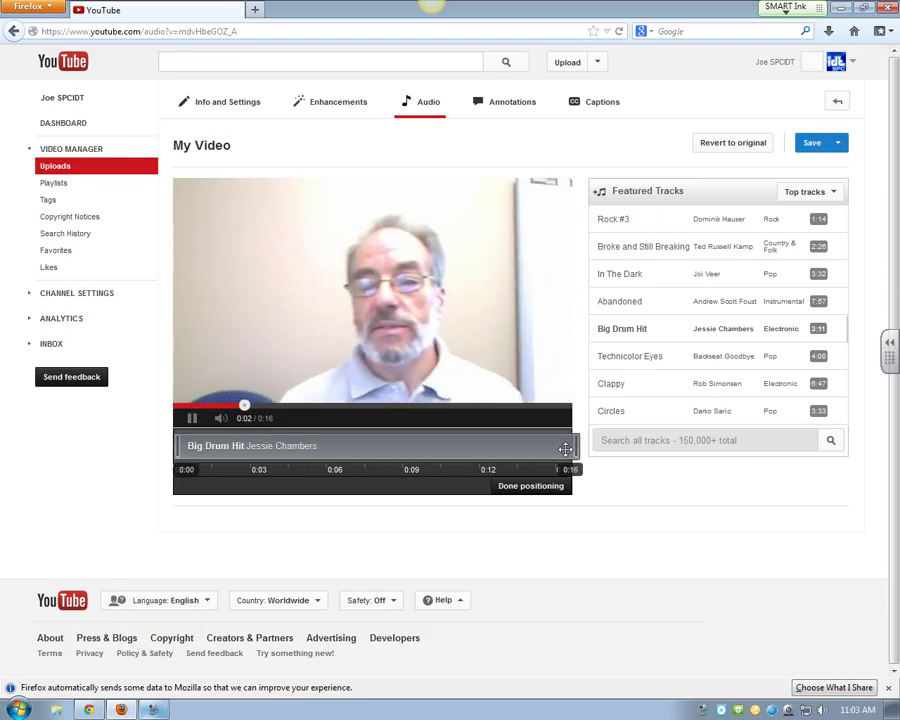
Step: Trim and re-extend the Big Drum Hit clip on the 0:00–0:16 timeline, then finish positioning
drag(573, 446, 296, 450)
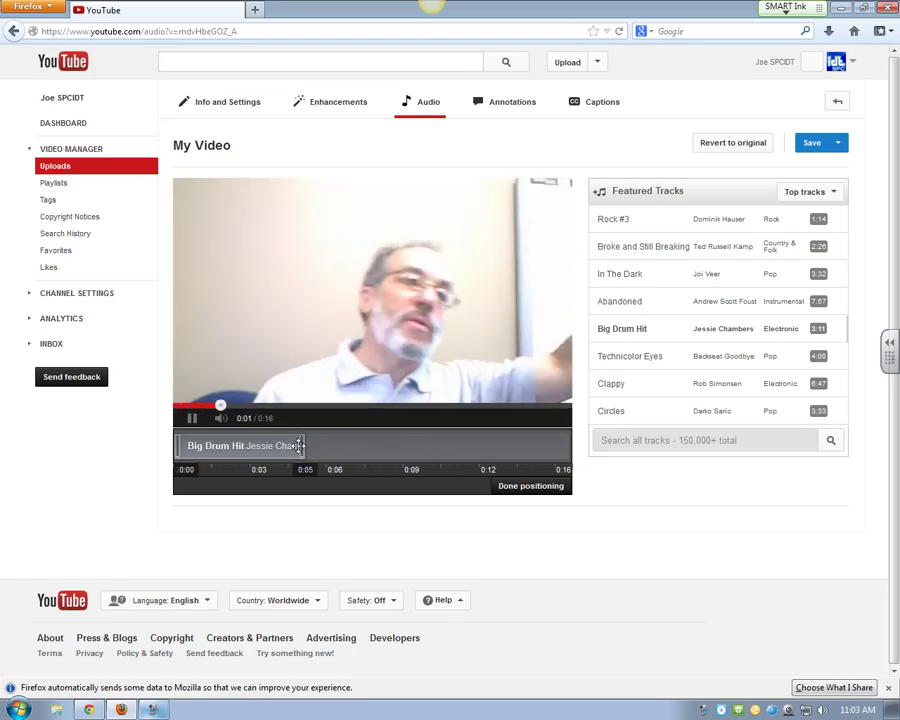
drag(303, 446, 227, 446)
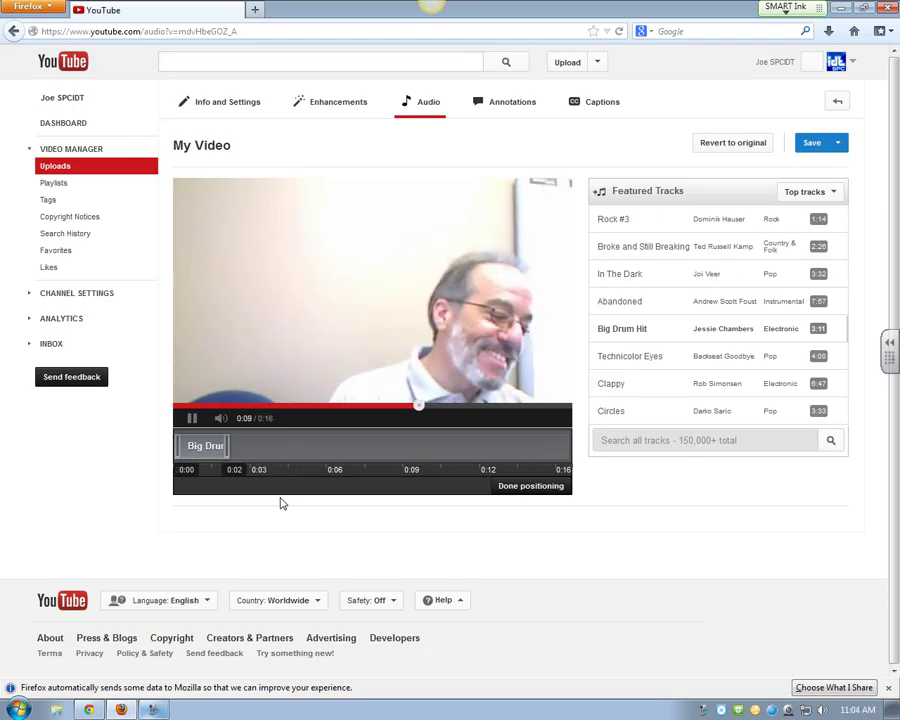
click(514, 486)
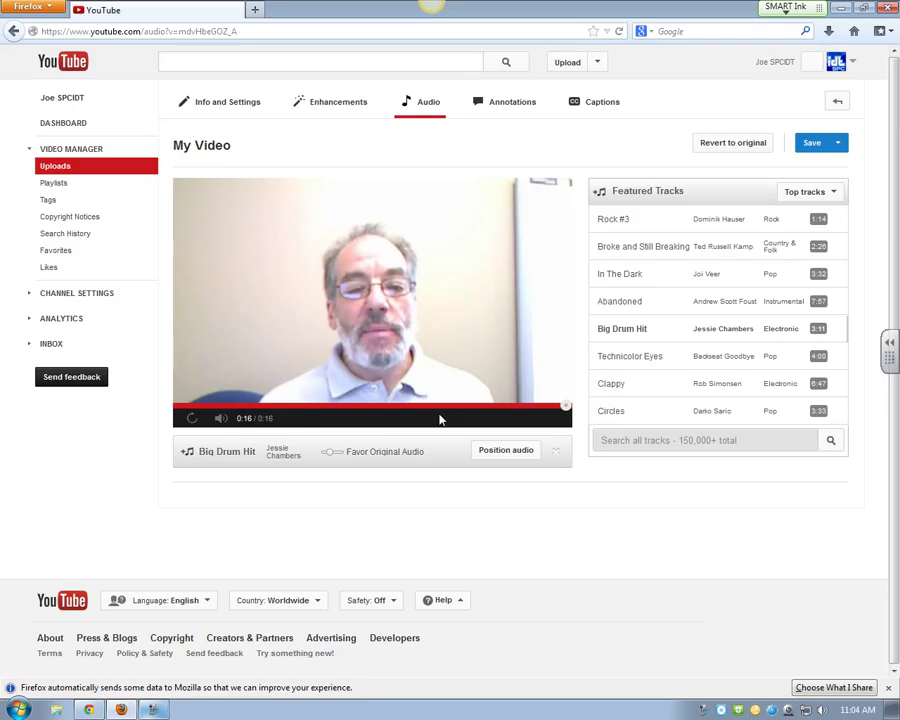
click(642, 437)
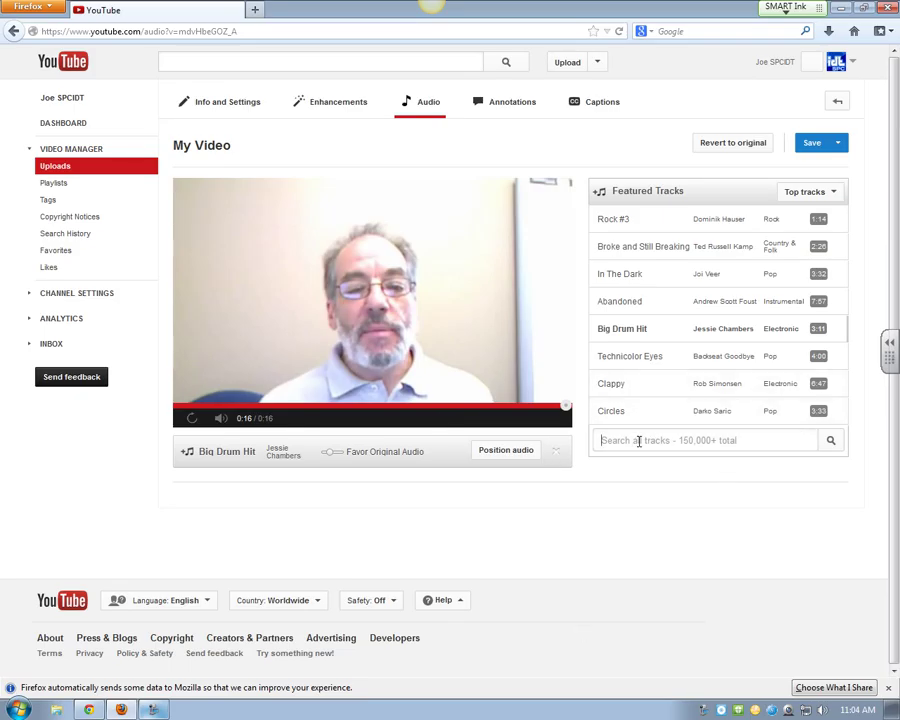
text(gratef)
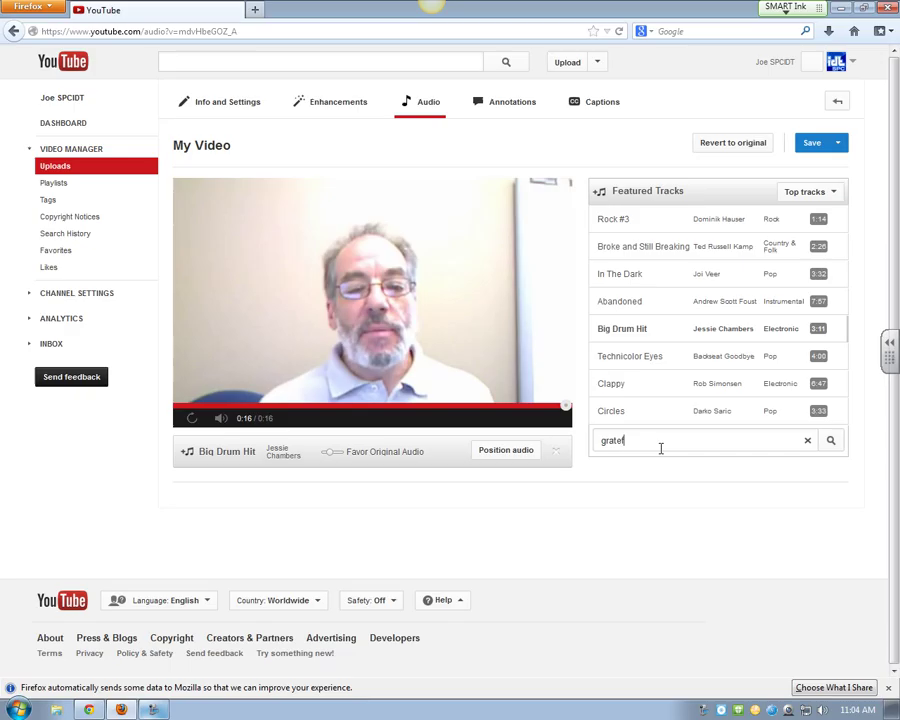
text(ul dead)
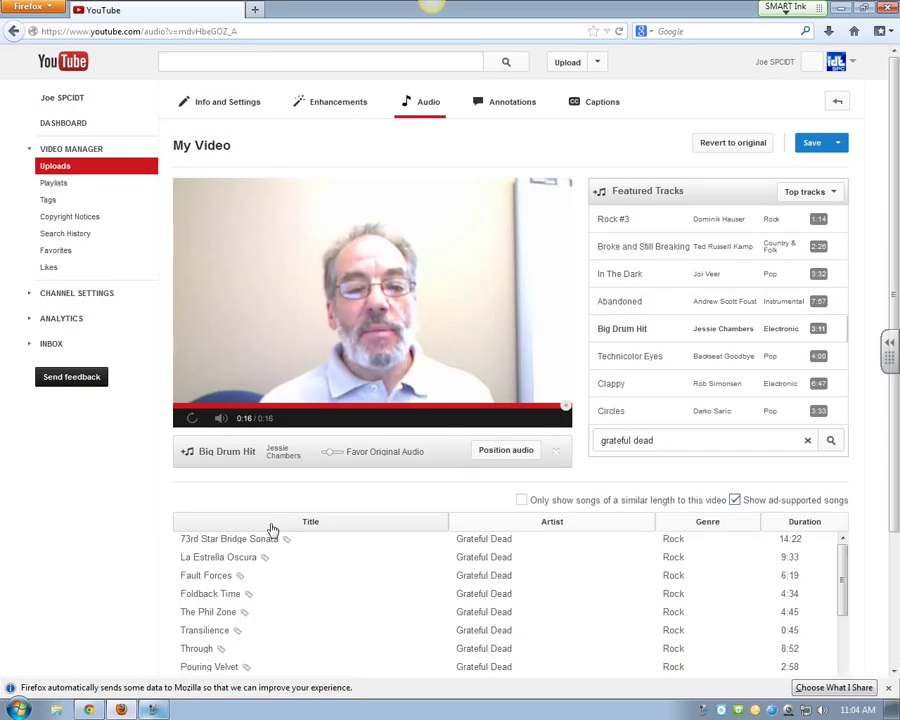
scroll(270, 530, down, 2)
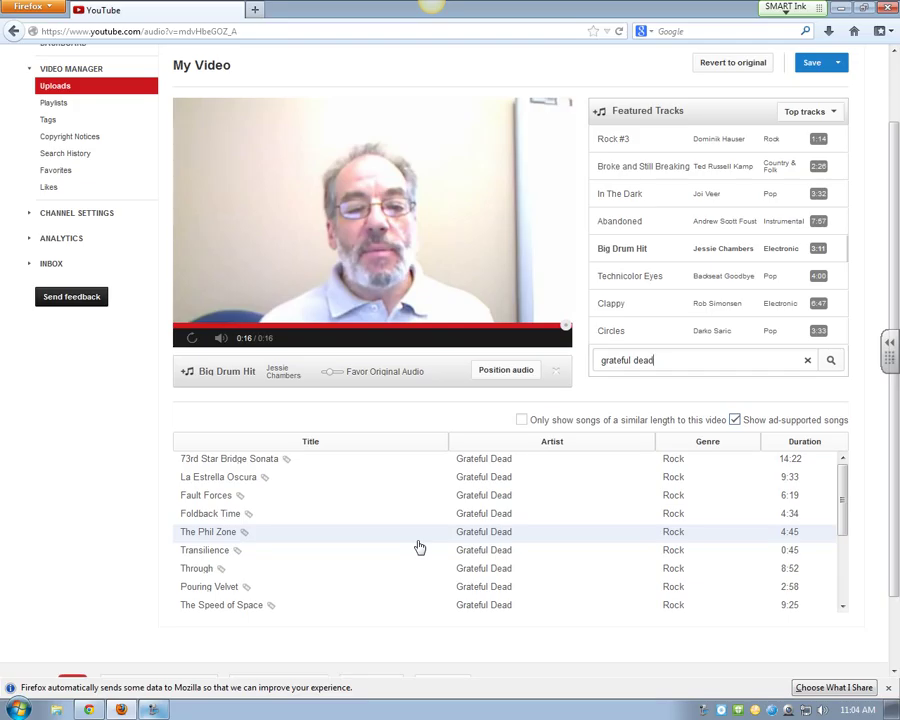
drag(843, 508, 843, 570)
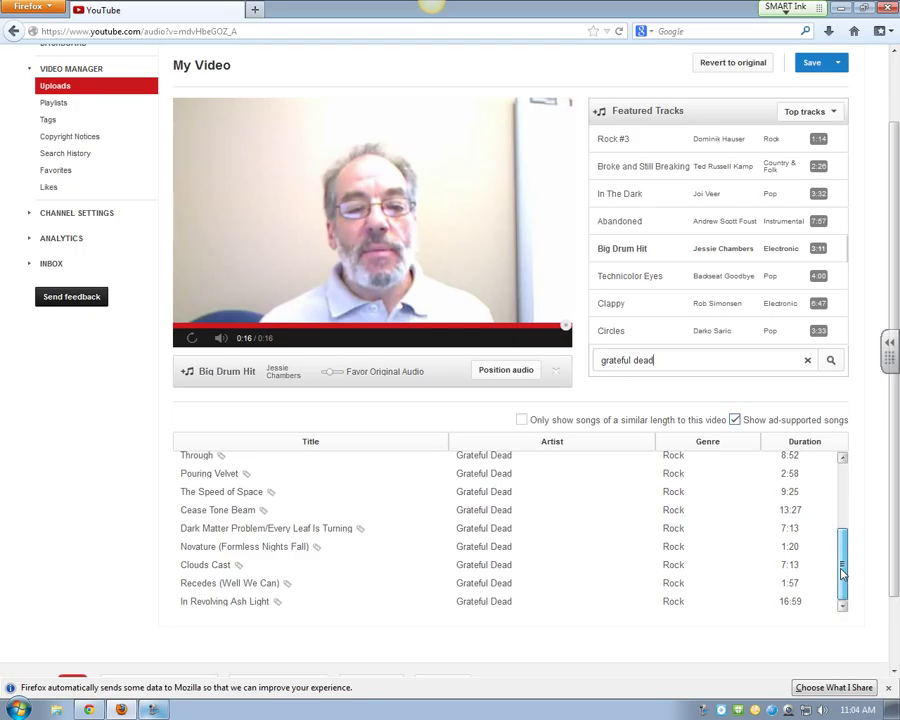
drag(843, 570, 840, 462)
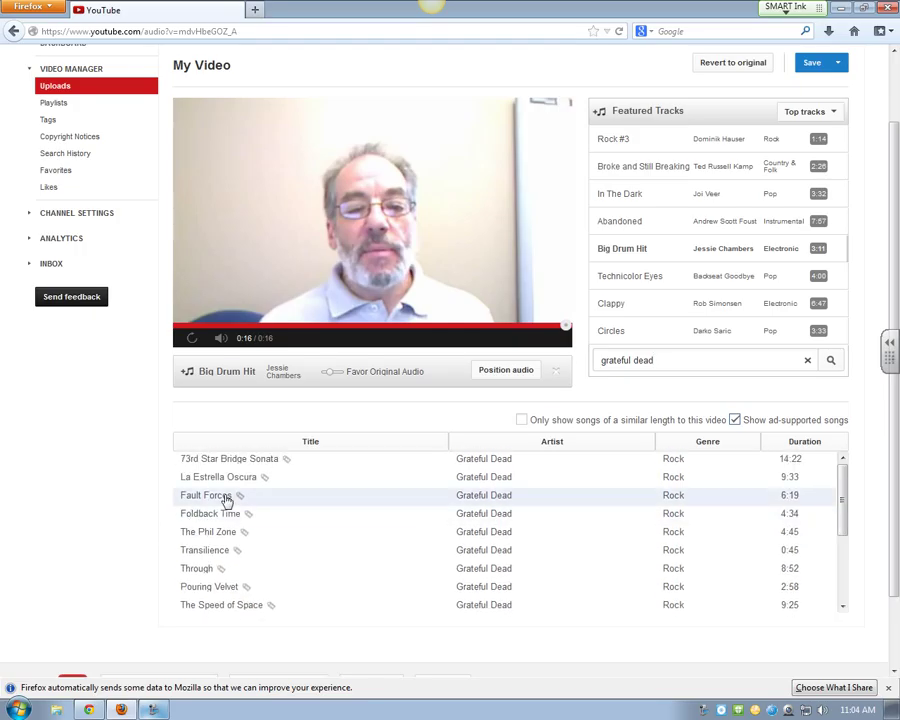
scroll(440, 350, up, 2)
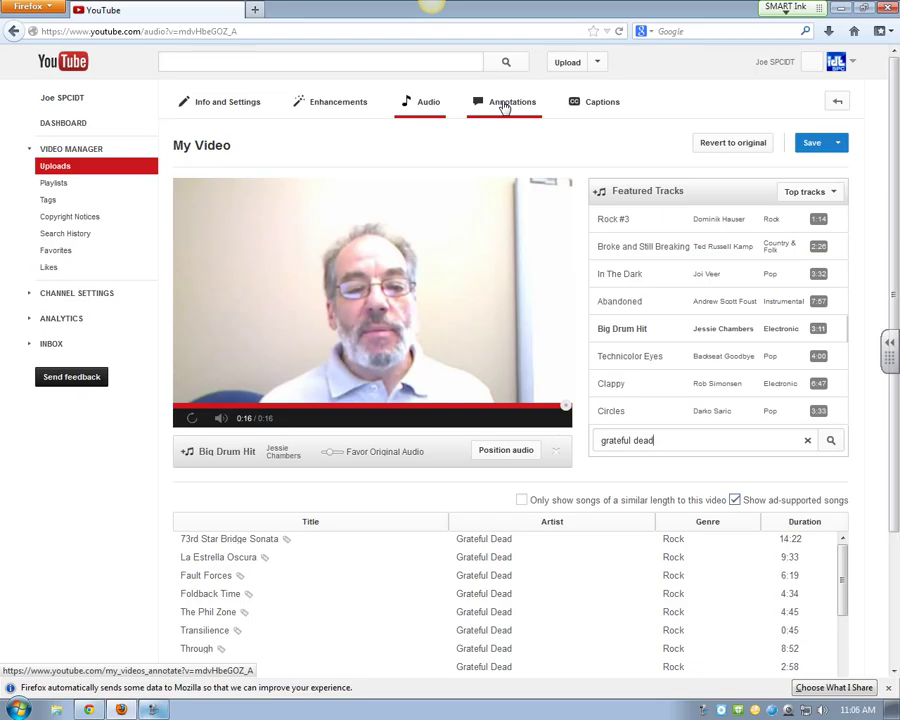
Step: Pause My Video at 0:02 in the annotations editor and add a speech bubble there
click(505, 108)
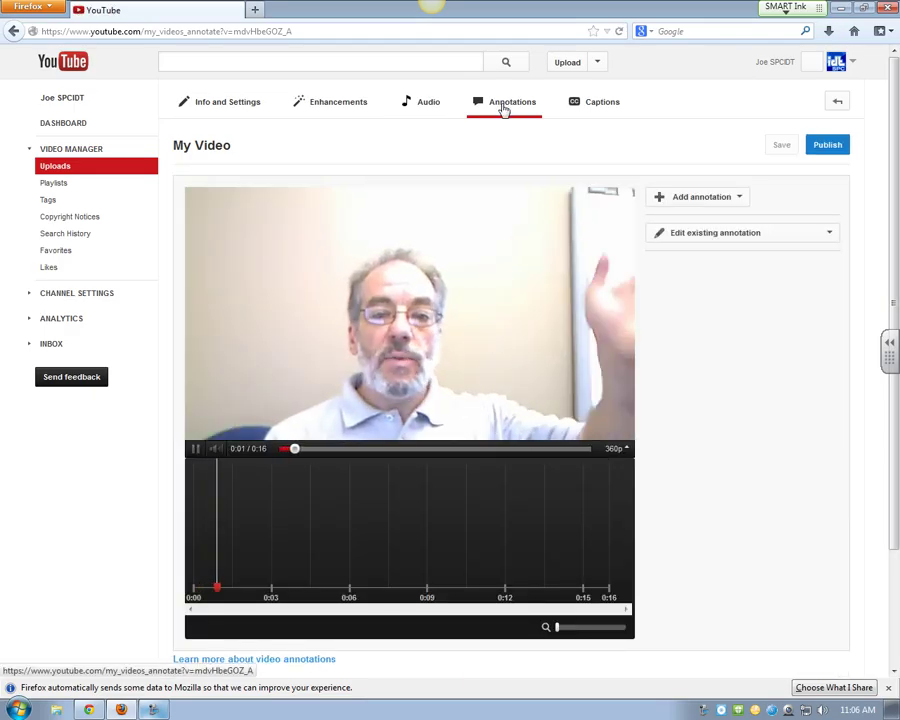
click(197, 452)
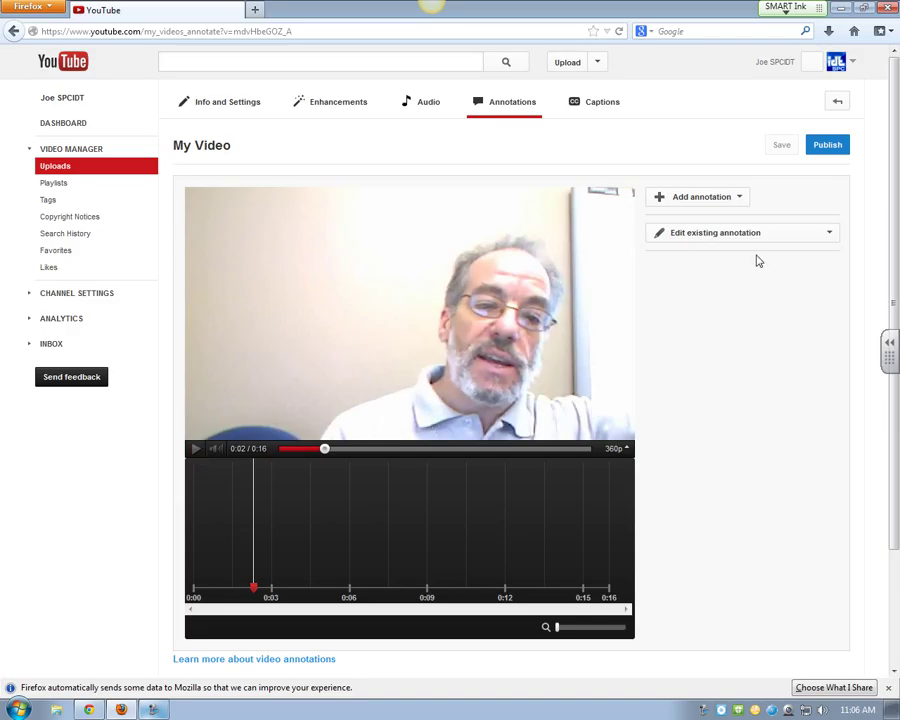
click(742, 198)
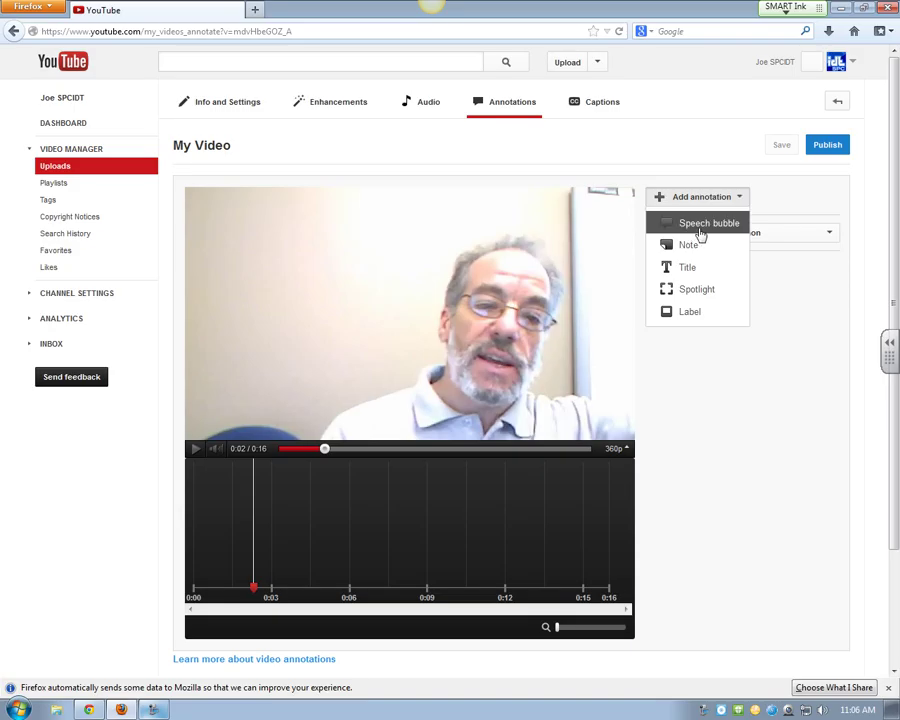
click(700, 224)
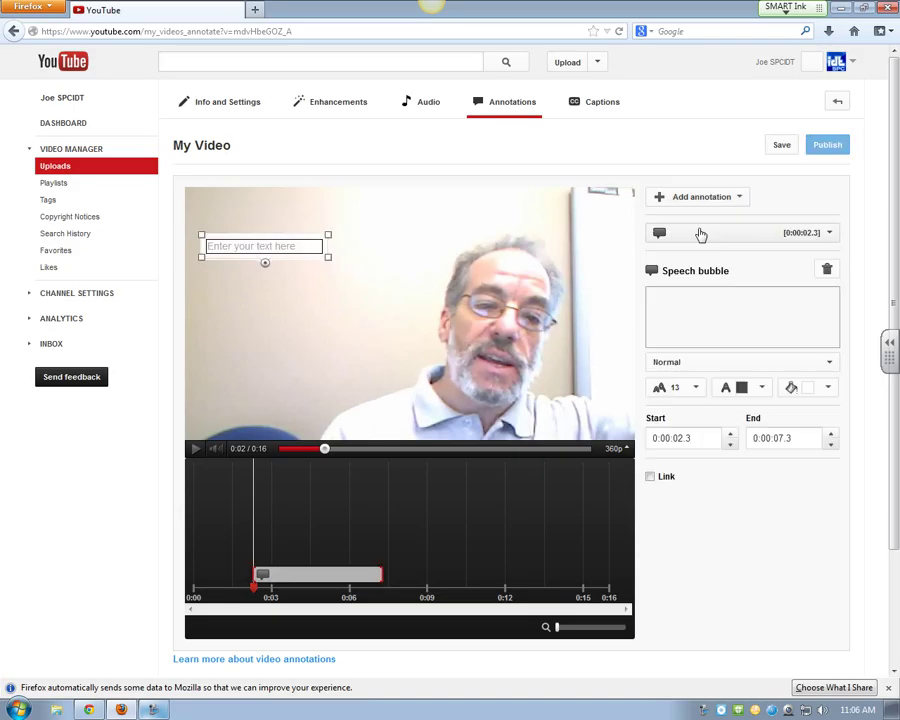
Step: Make the speech bubble read 'I am Ecoman!!', placed upper centre and ending at 0:05
click(283, 247)
text(I am)
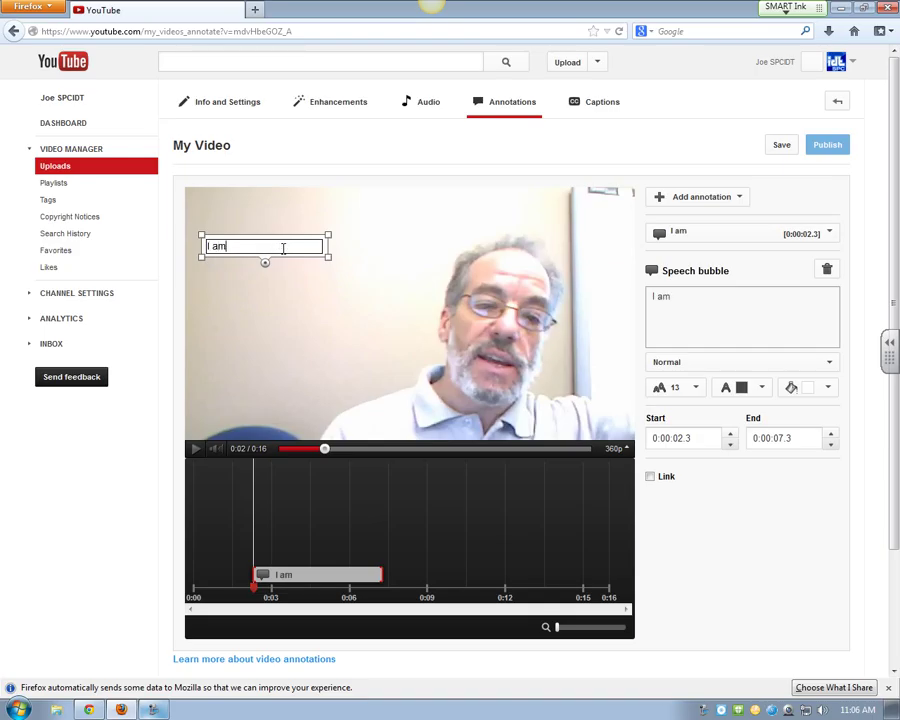
text( Ecoman@!)
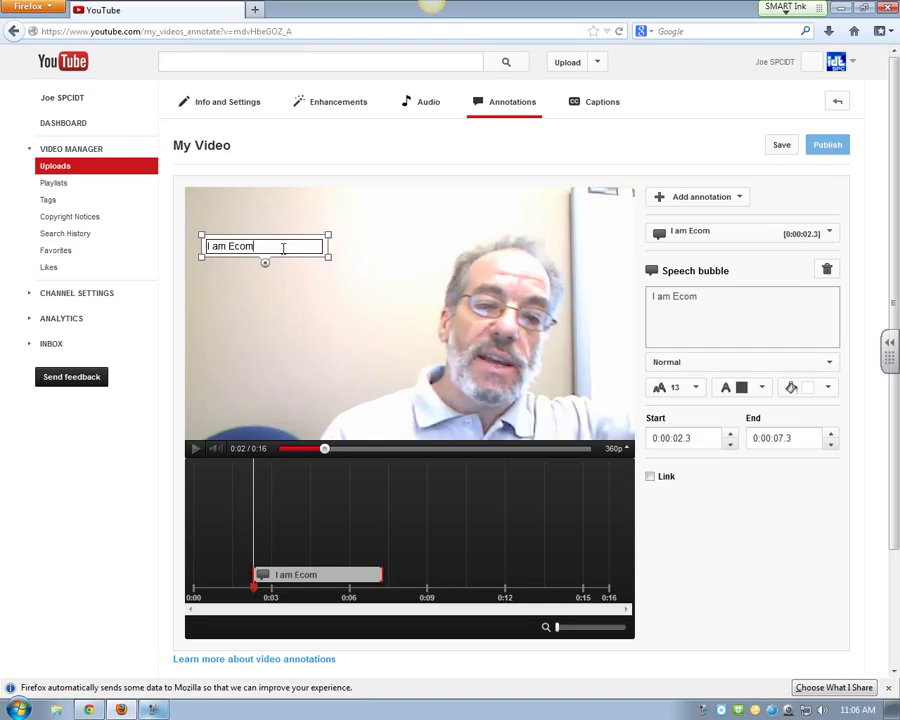
key(BackSpace)
key(BackSpace)
text(!!)
mouse_move(265, 262)
mouse_down()
mouse_move(457, 261)
mouse_move(471, 253)
mouse_up()
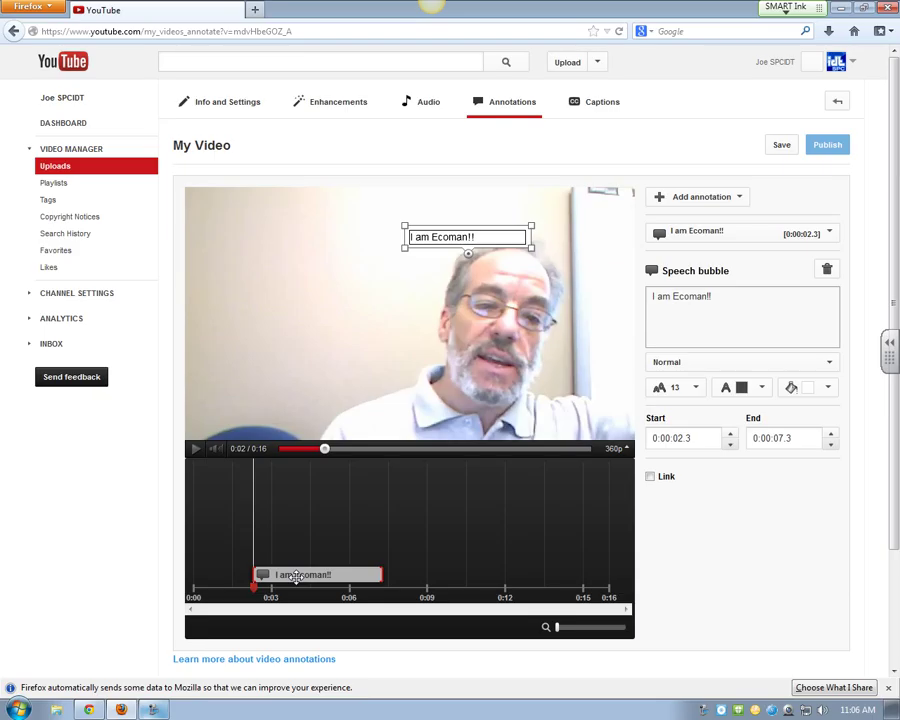
drag(381, 575, 325, 575)
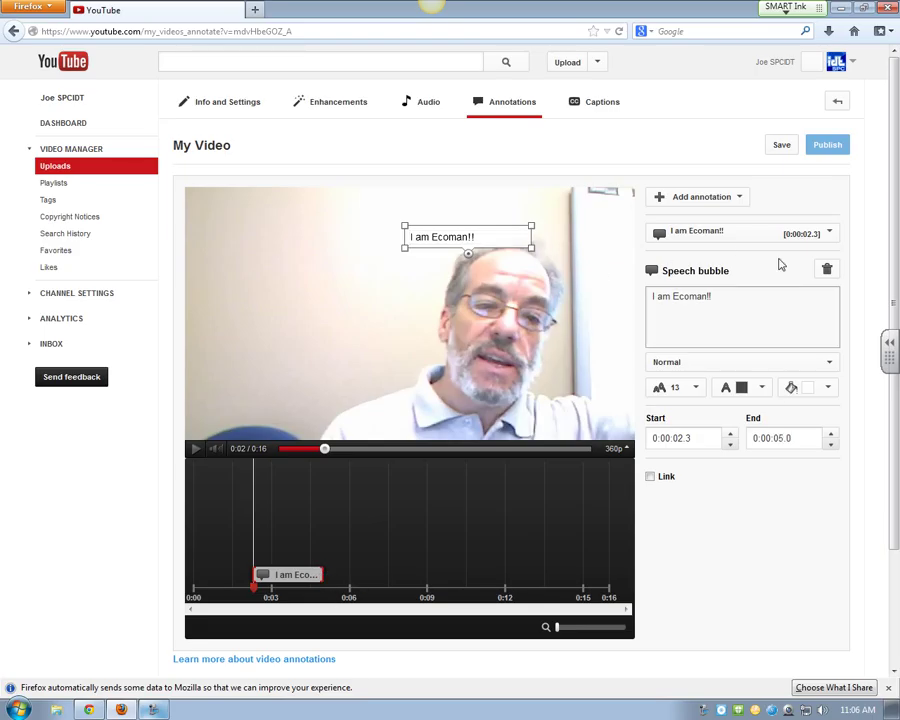
Step: Give the bubble a red background and size-16 text, and enable its link
click(767, 399)
click(764, 398)
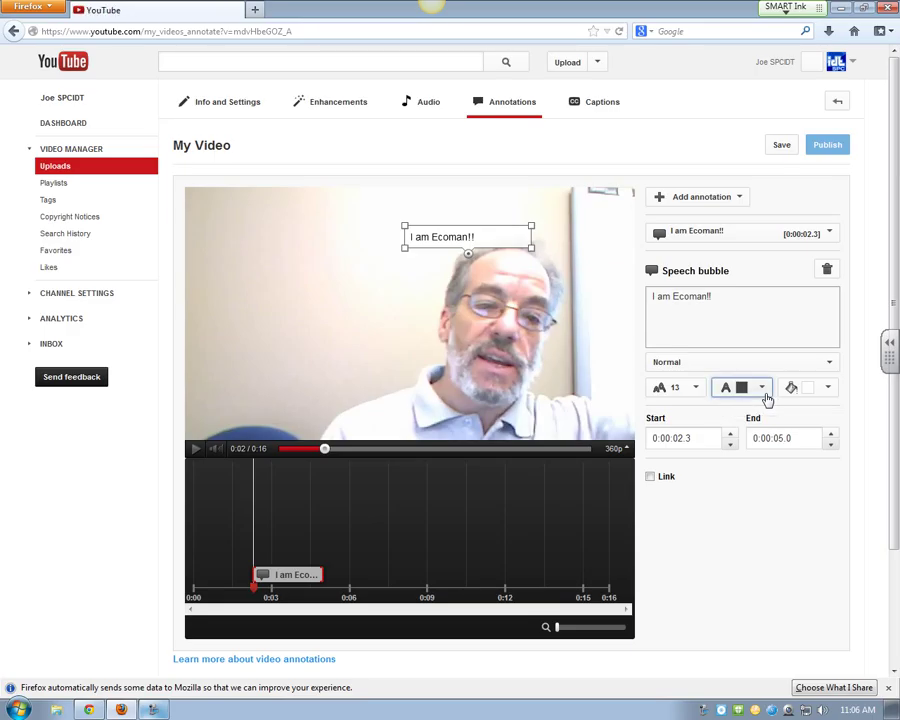
click(829, 389)
click(802, 453)
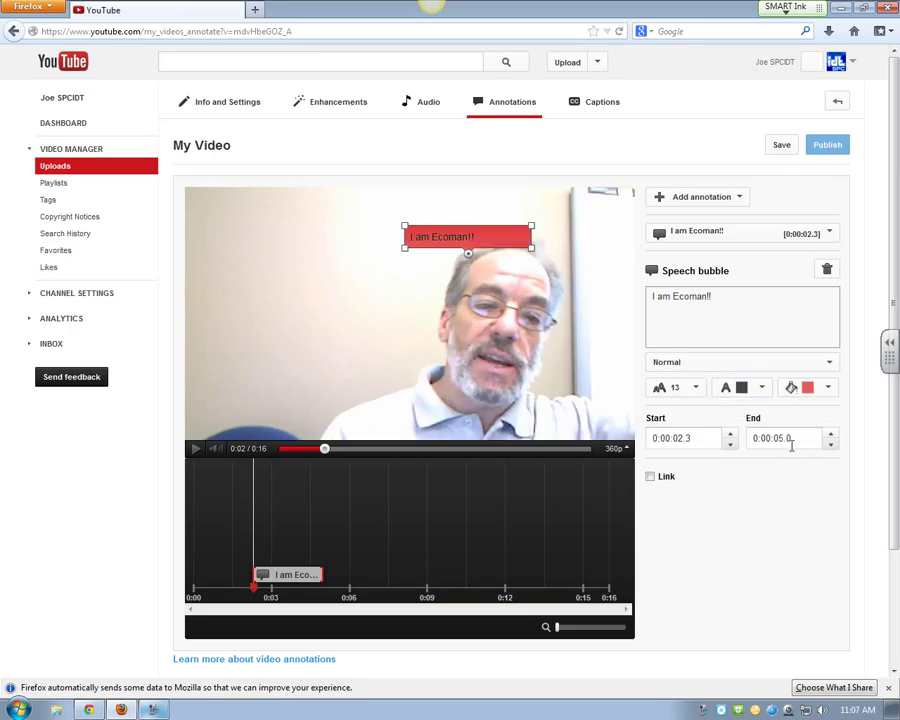
click(693, 390)
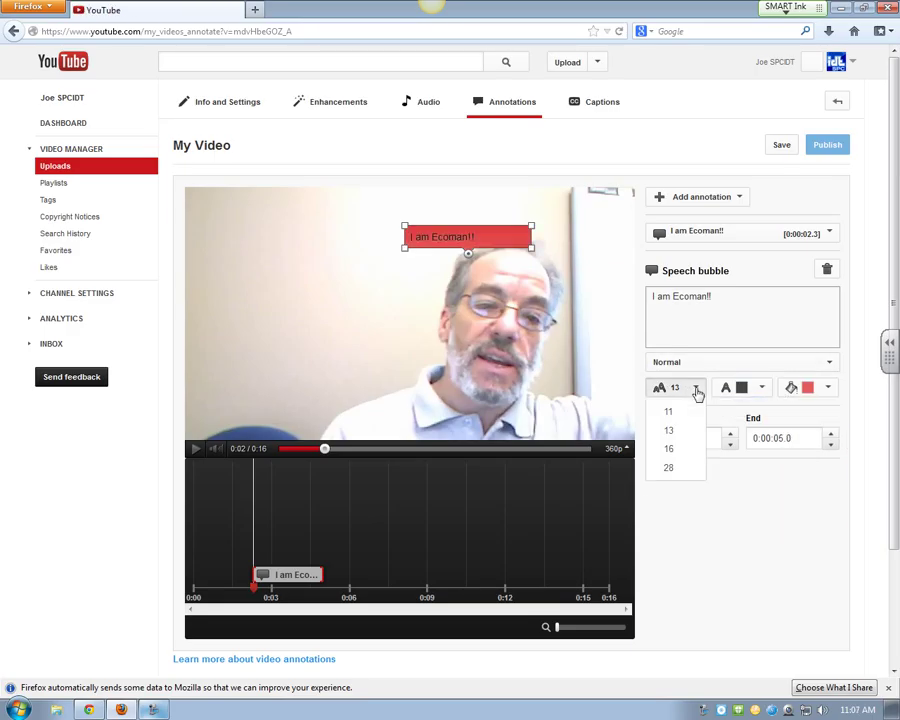
click(688, 450)
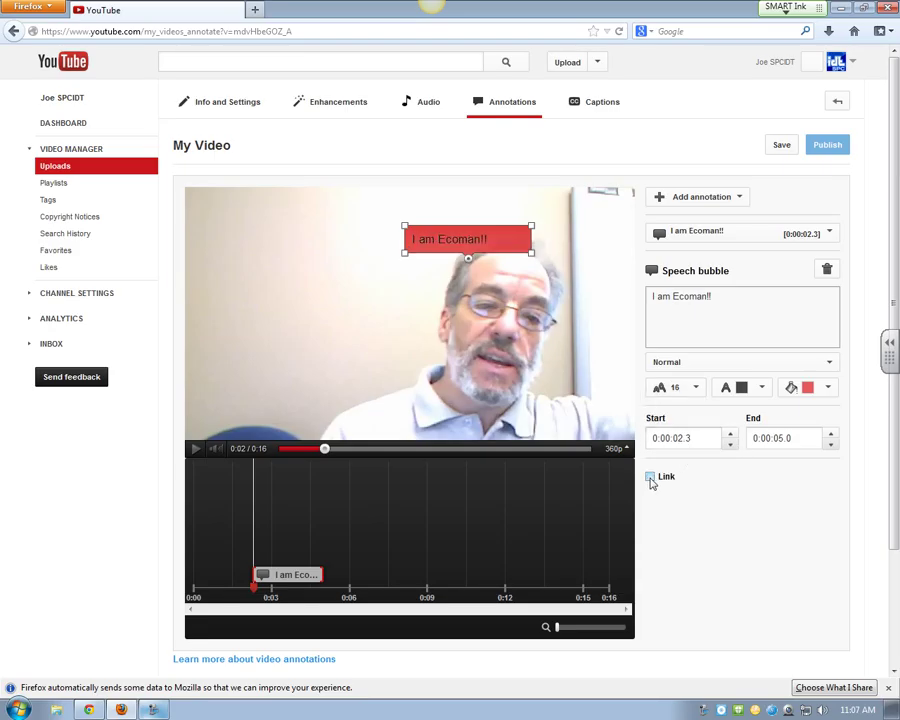
click(650, 478)
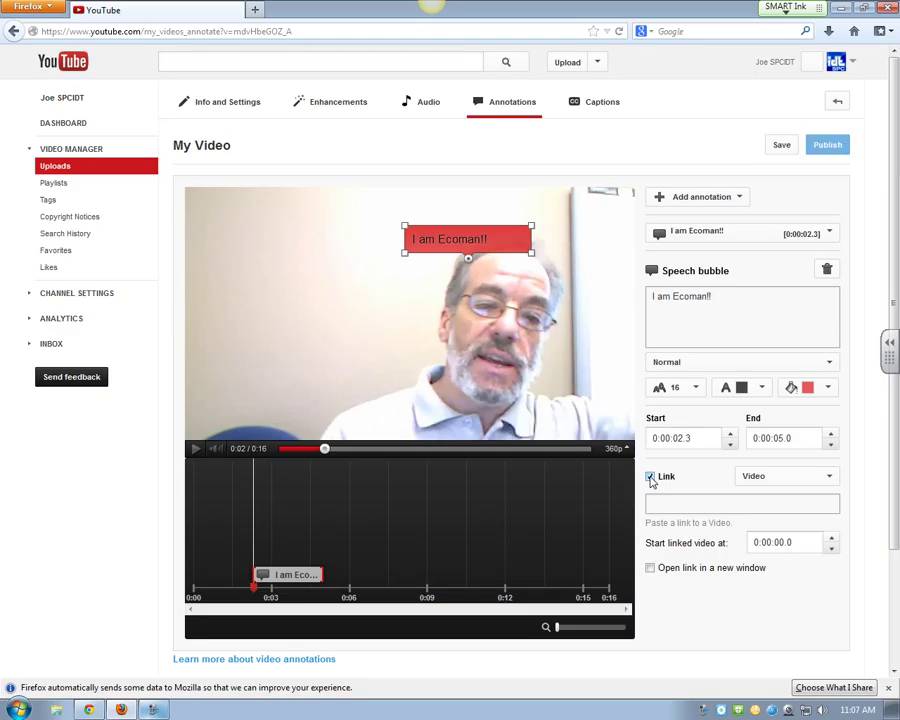
Step: Review the link destination types, then switch the speech bubble's link off
click(828, 477)
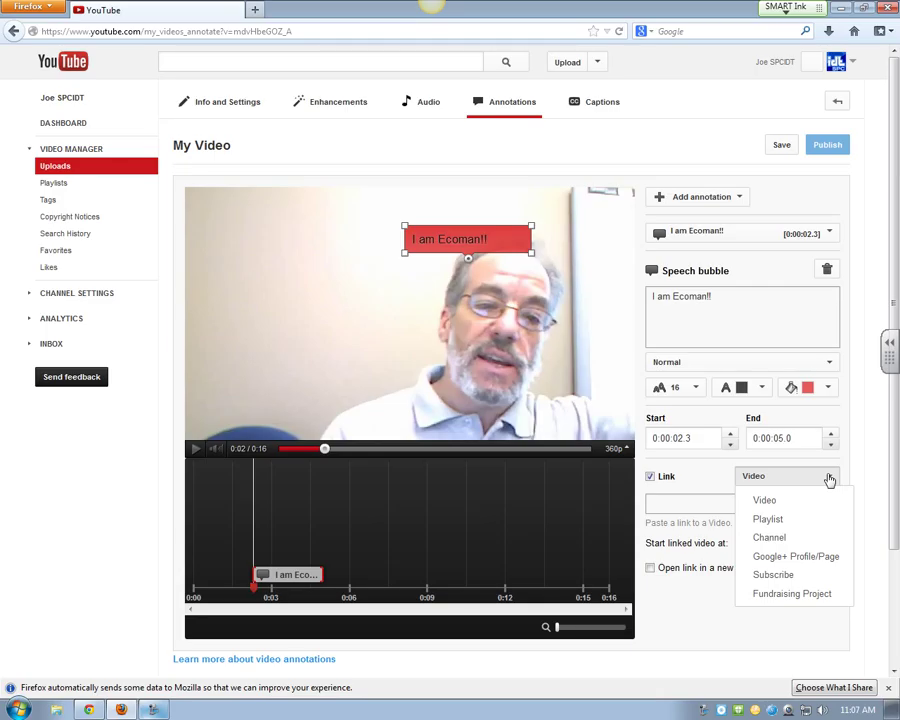
click(826, 478)
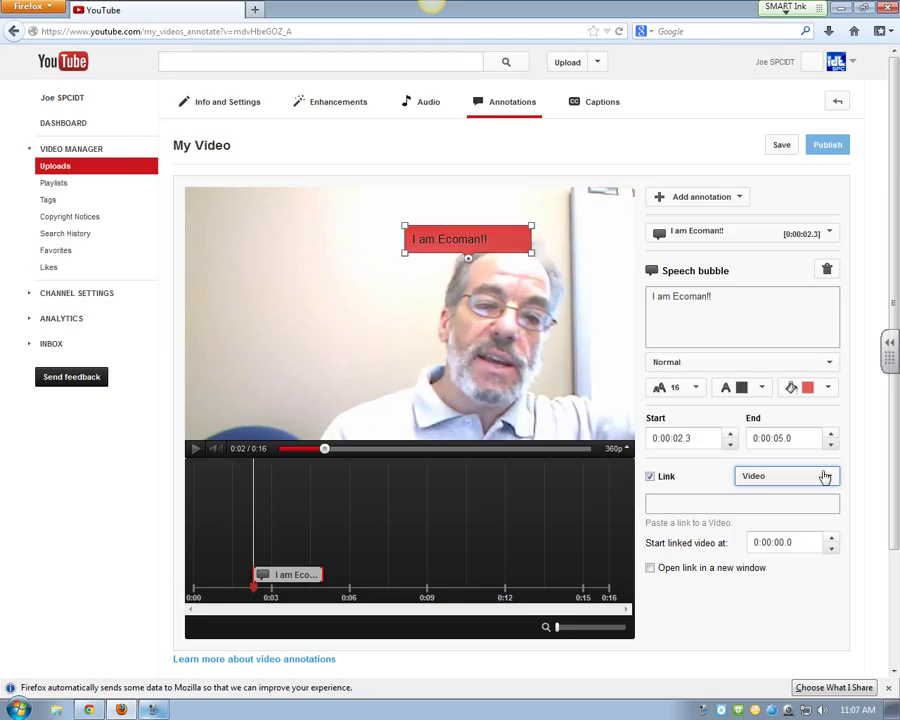
click(650, 477)
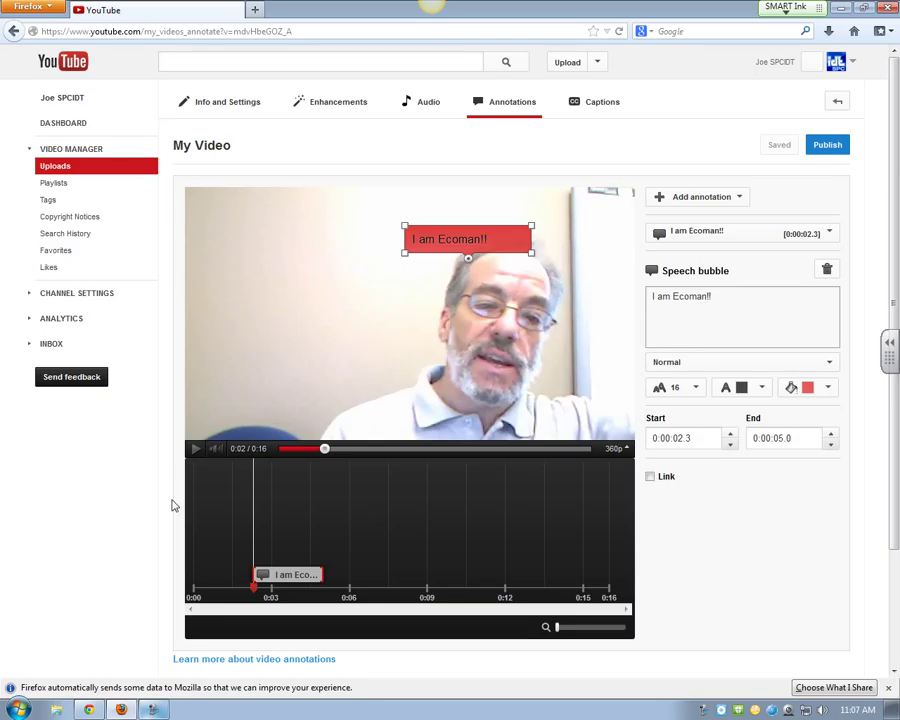
Step: Pause My Video near 0:07 and add a spotlight annotation starting at 0:06.6
click(319, 449)
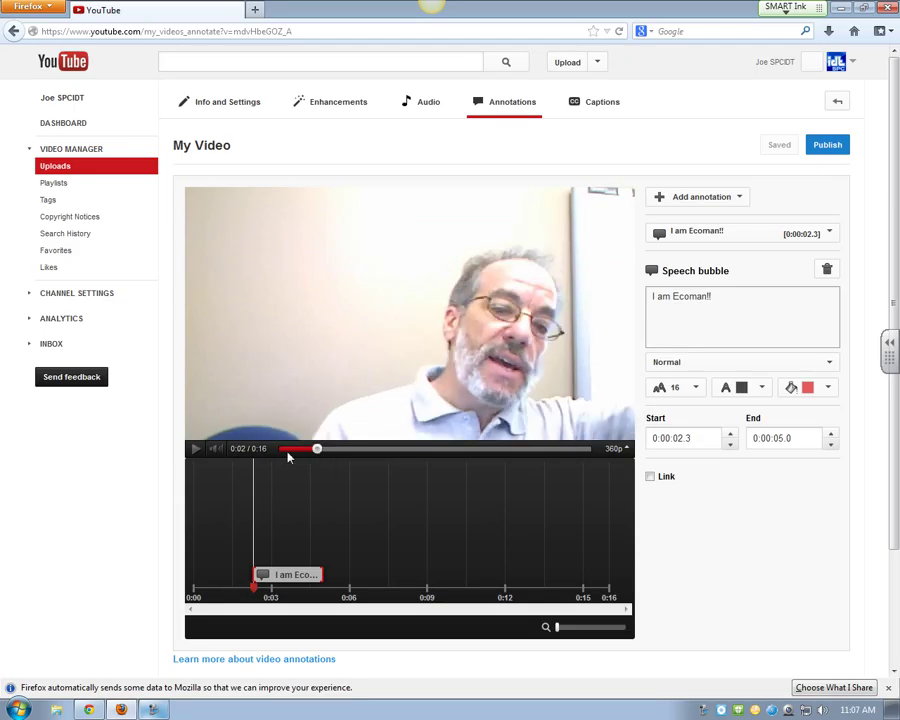
click(195, 448)
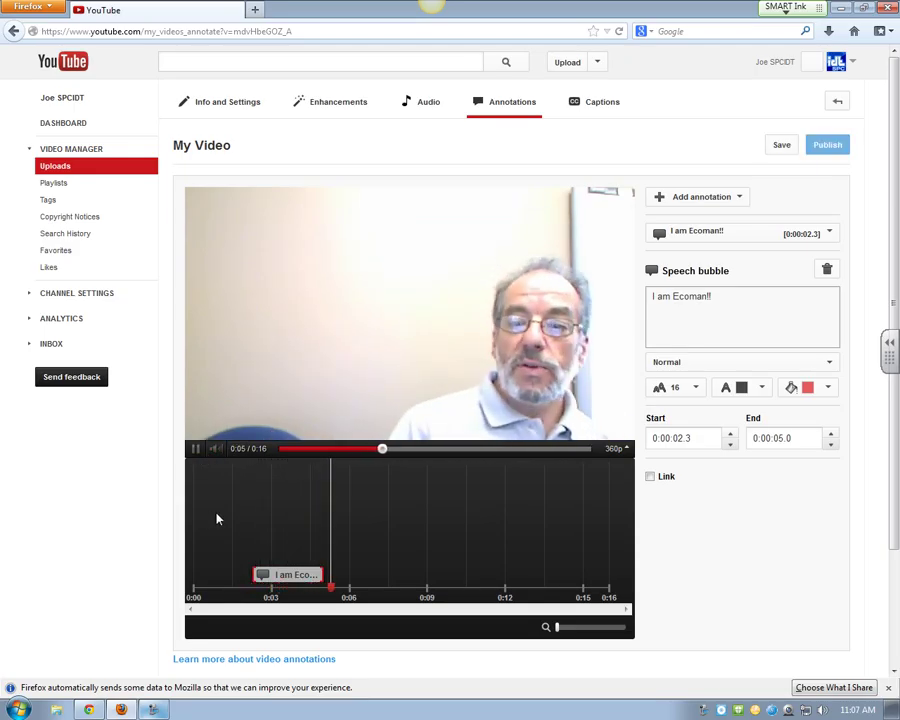
click(195, 448)
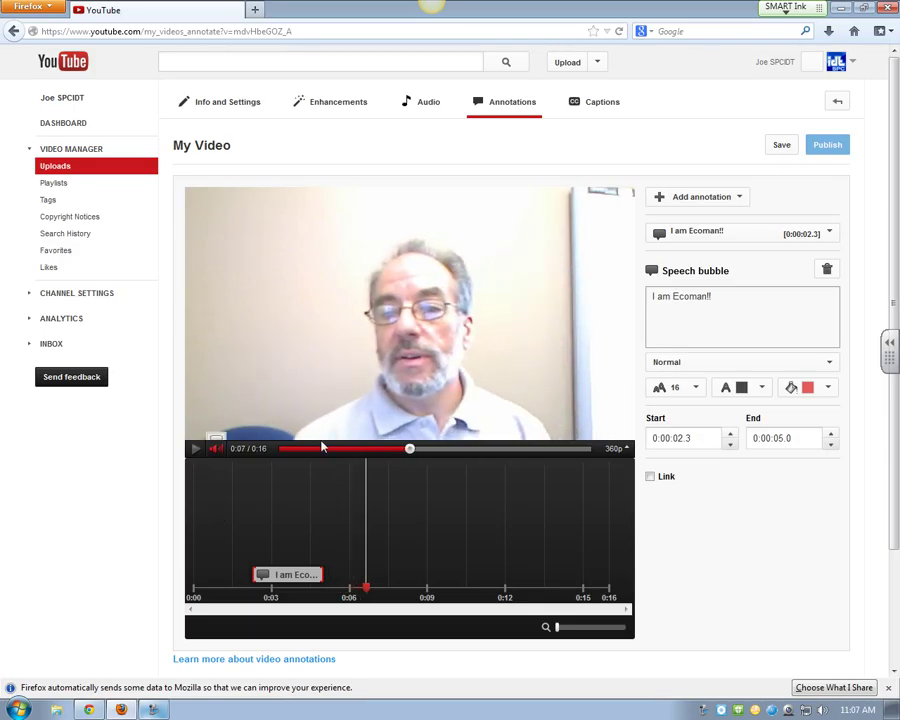
click(729, 199)
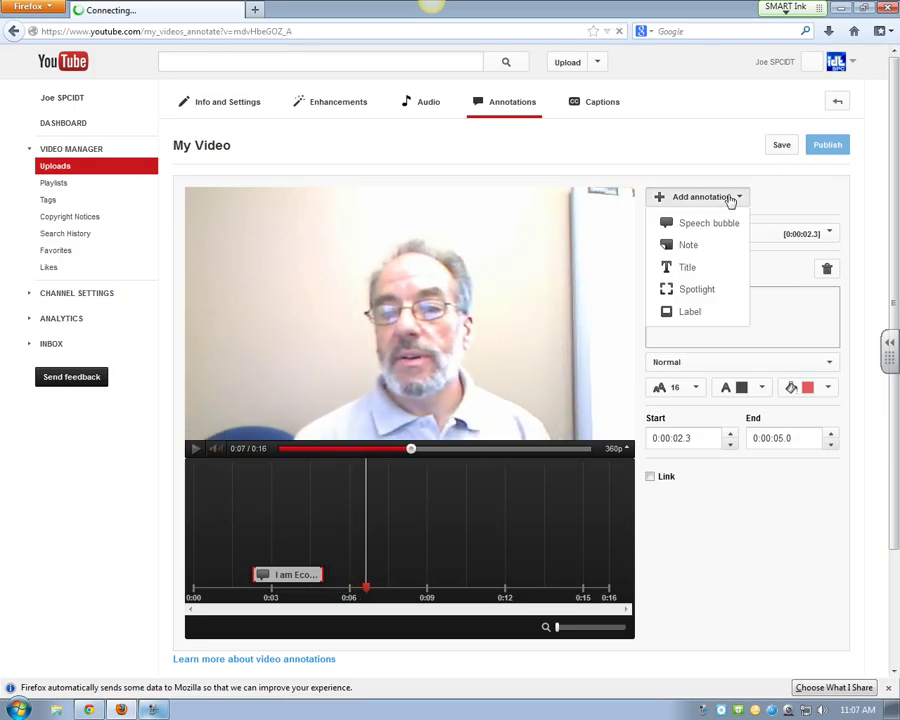
click(680, 298)
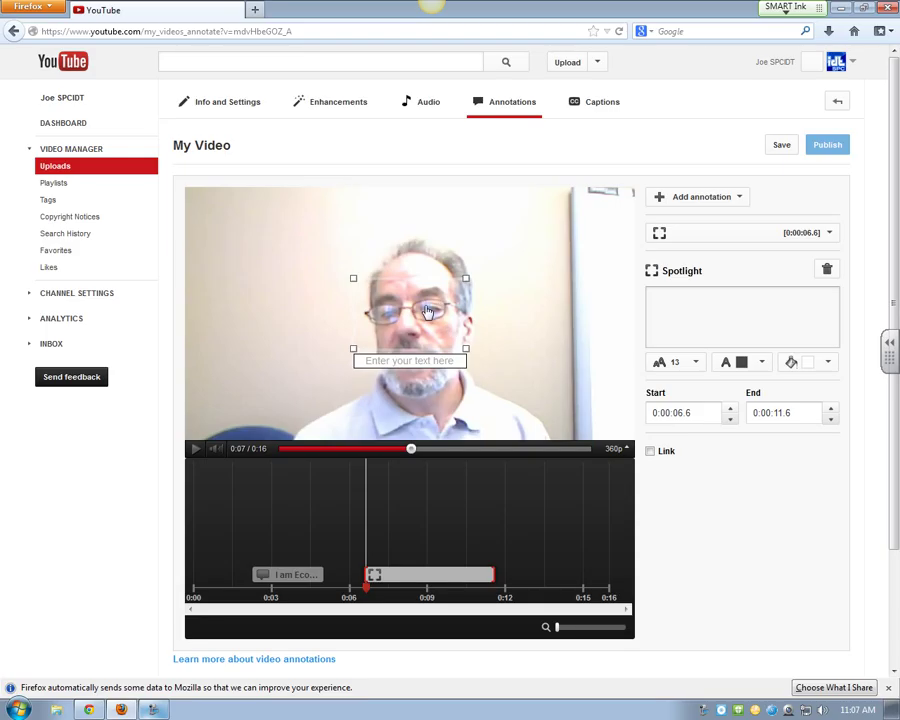
Step: Move the spotlight over the speaker's face and make it yellow
mouse_move(432, 318)
mouse_down()
mouse_move(432, 294)
mouse_move(438, 333)
mouse_up()
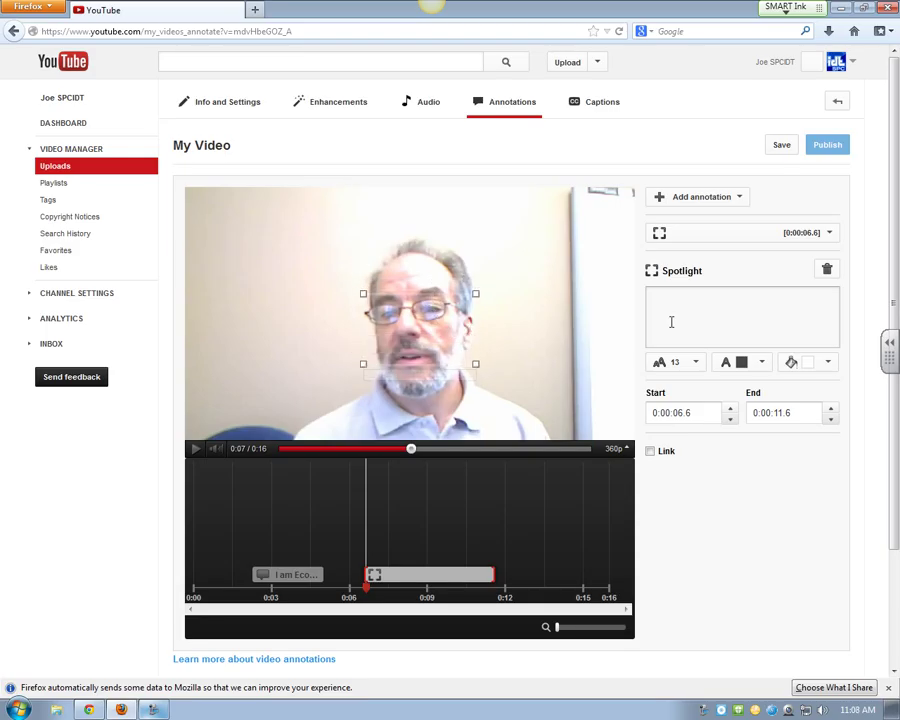
click(826, 364)
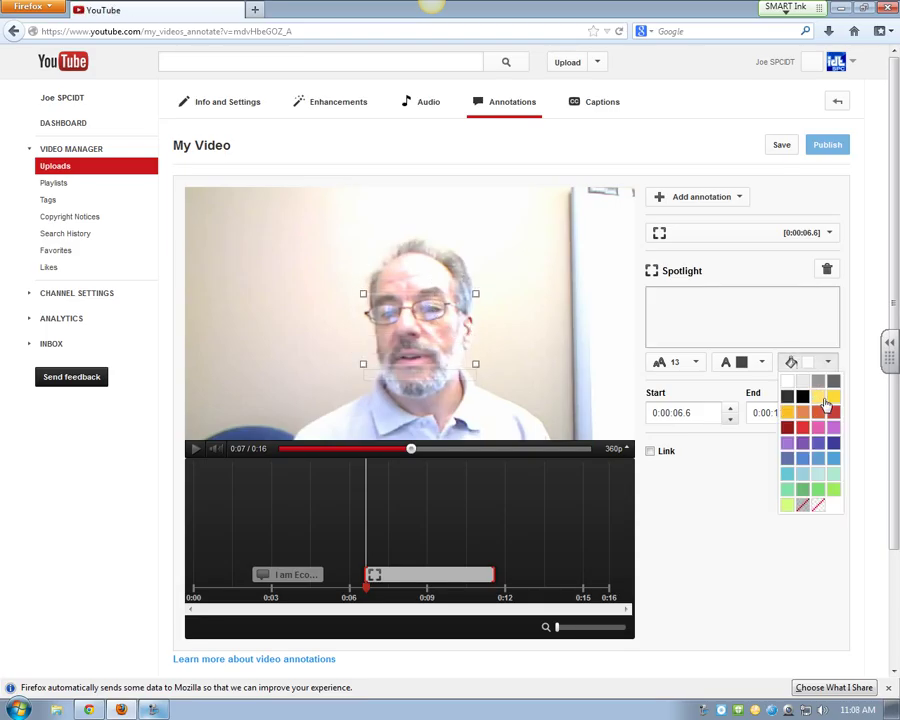
click(823, 397)
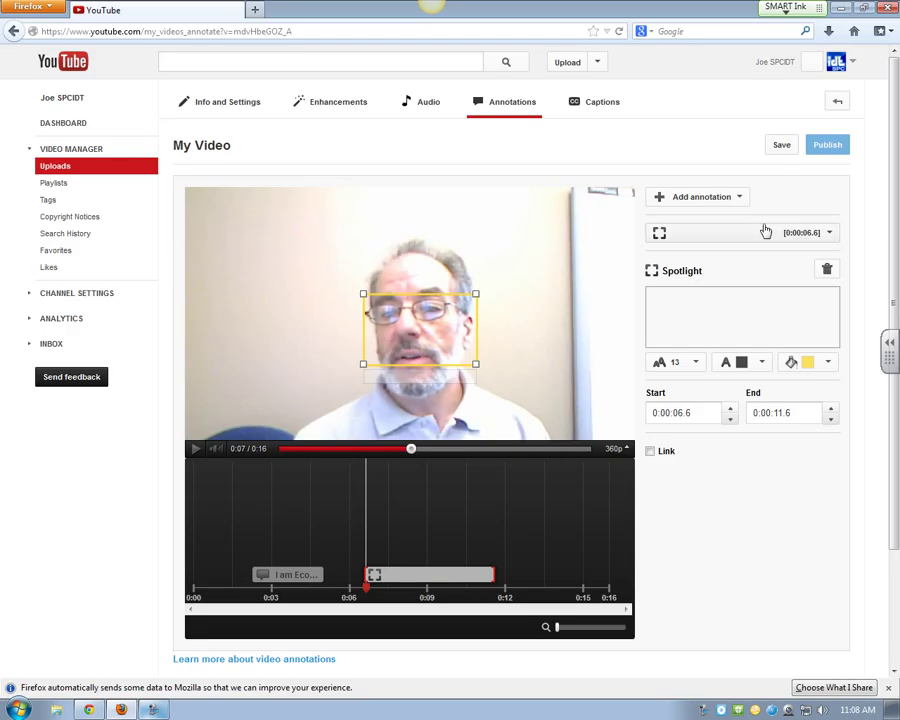
click(741, 201)
click(741, 201)
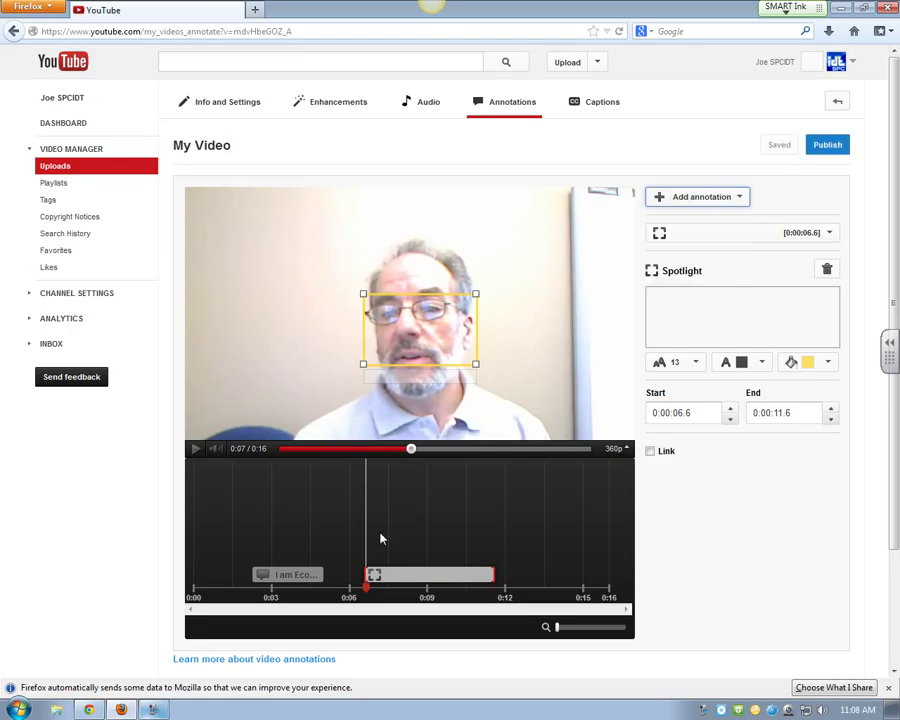
Step: Select the speech bubble and add a blank note annotation timed 0:04 to 0:09
click(280, 577)
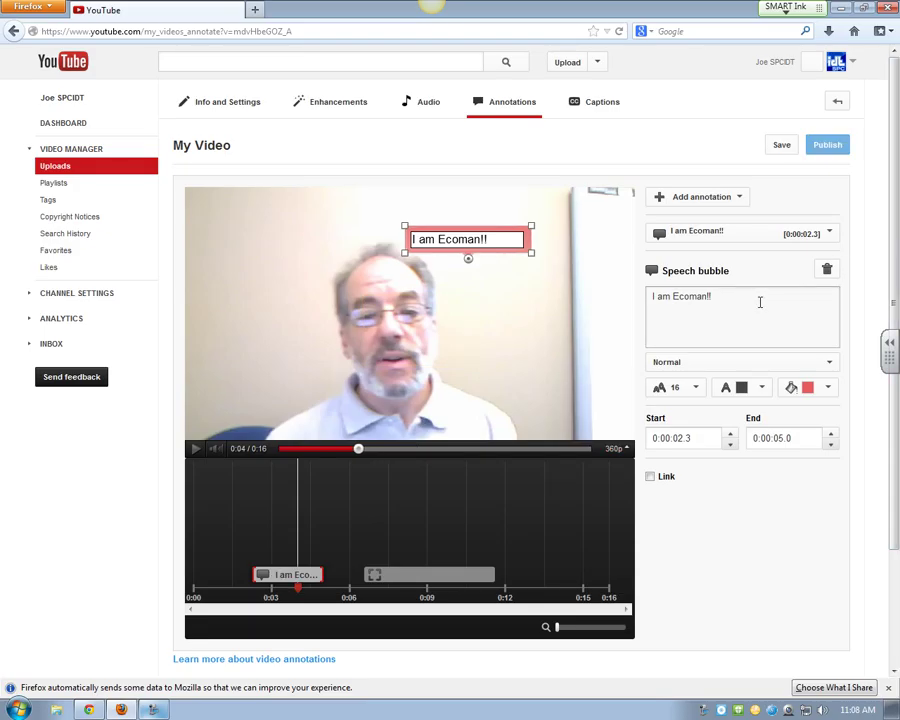
click(733, 205)
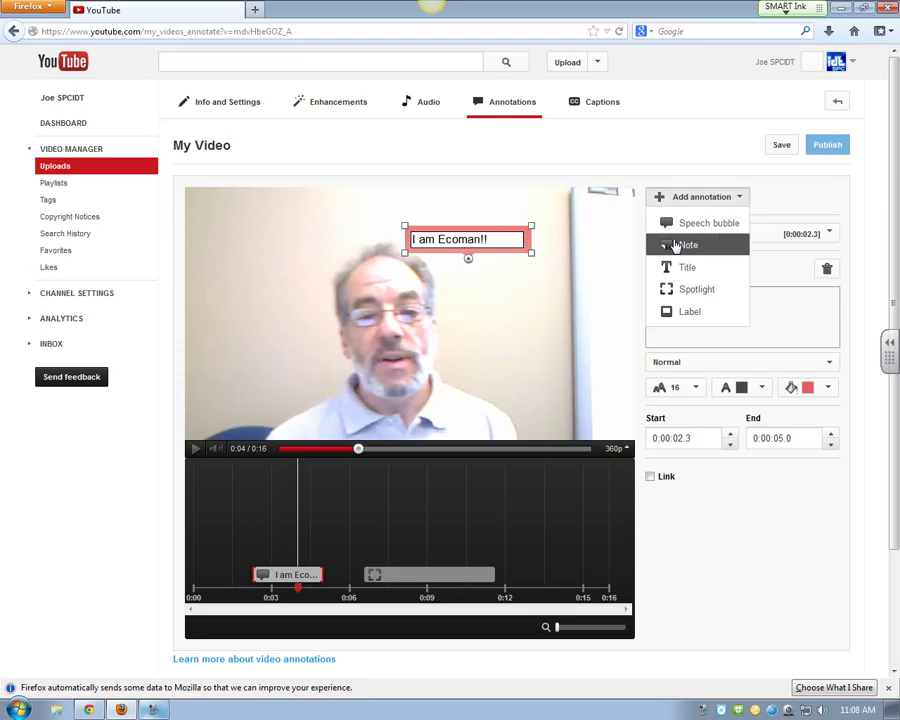
click(677, 246)
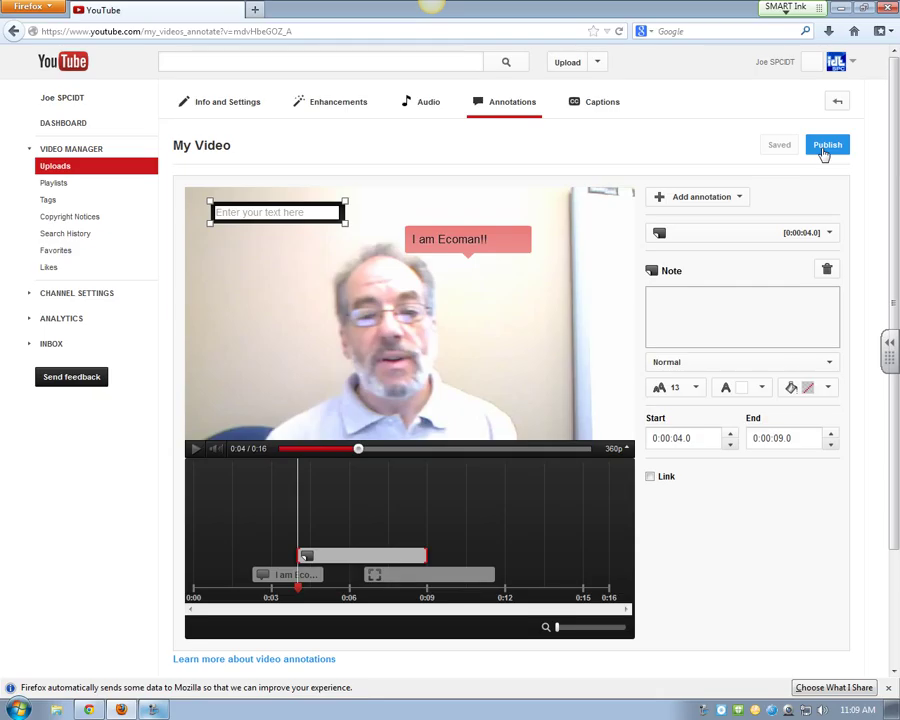
Step: Publish My Video's annotations and return to the Video Manager Uploads list
click(824, 147)
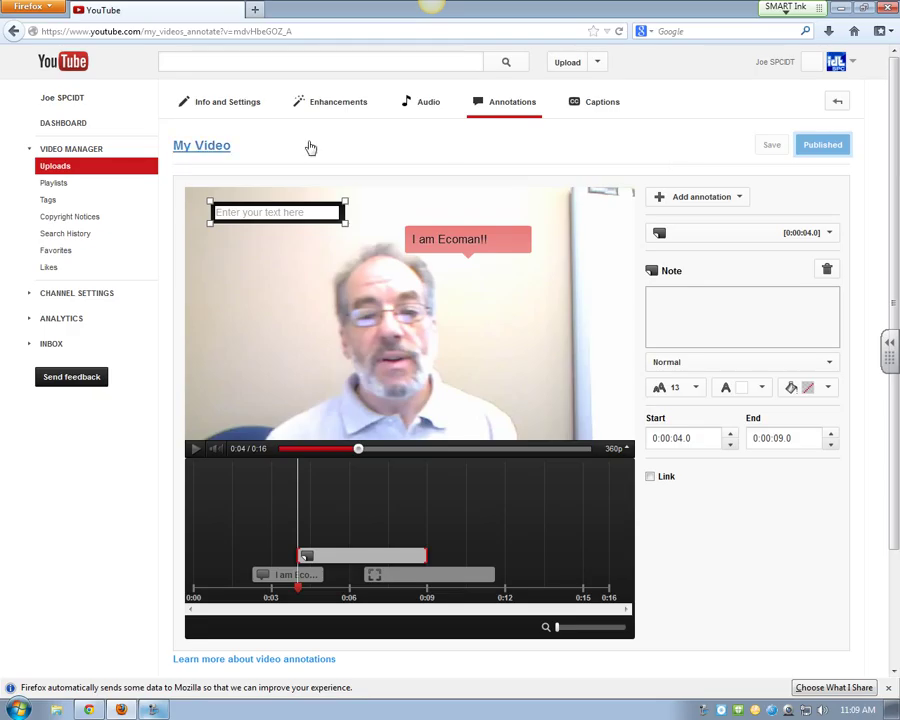
click(68, 174)
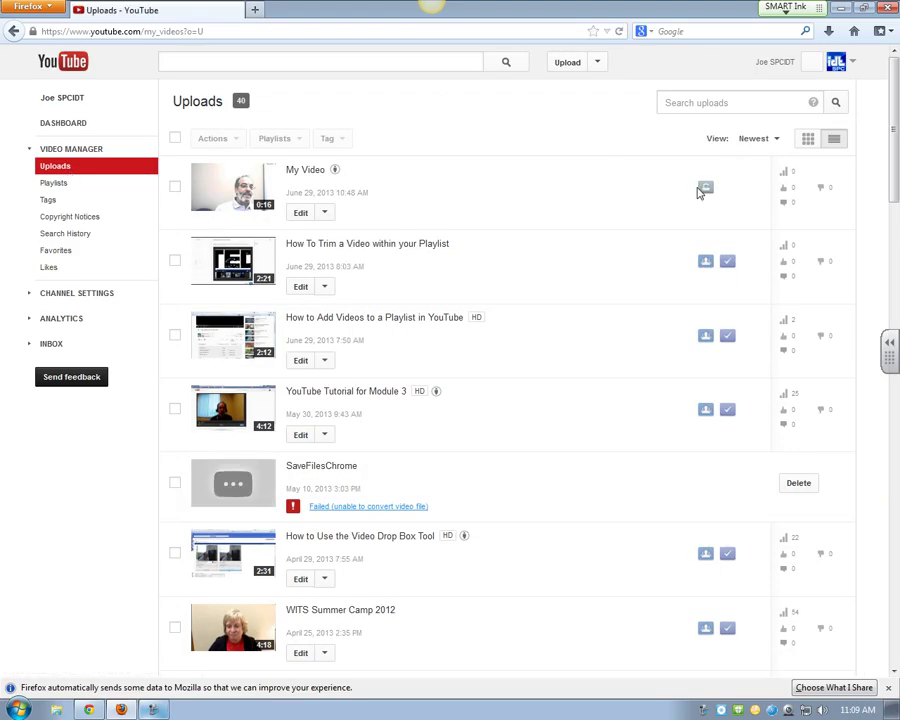
click(323, 214)
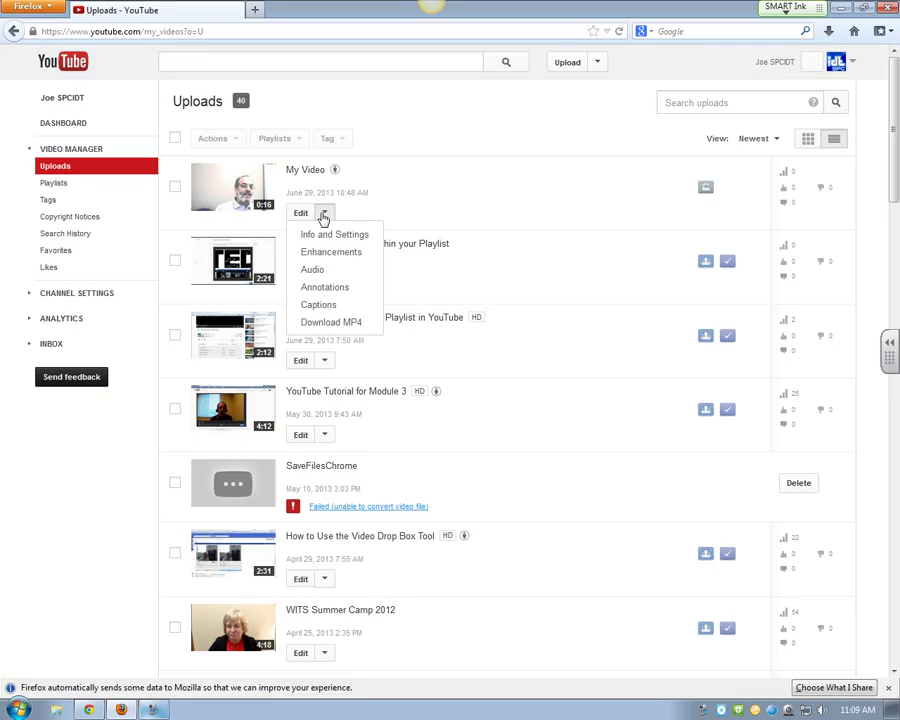
click(396, 102)
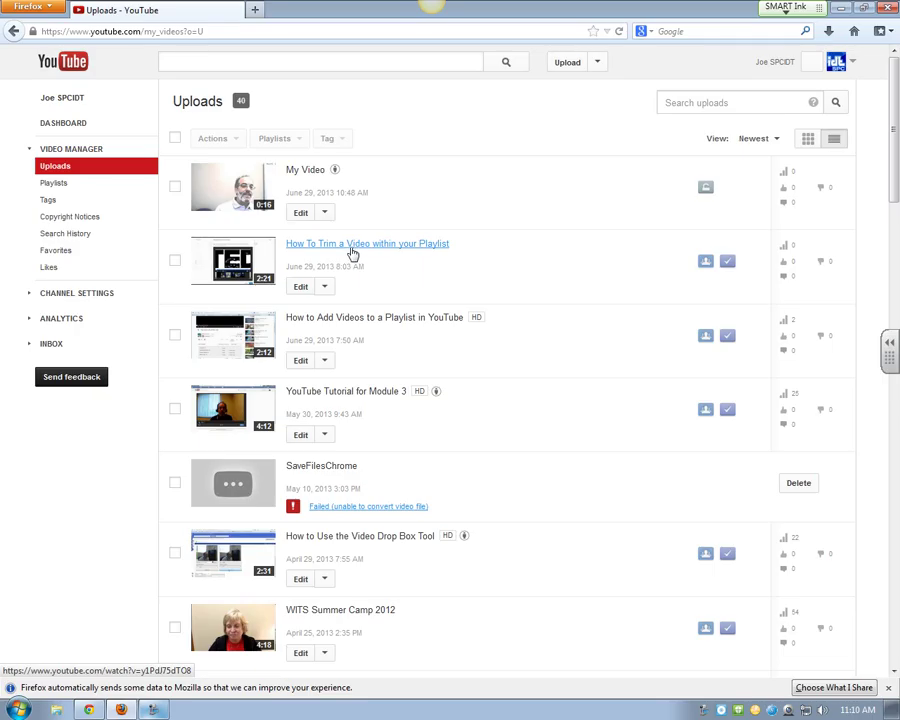
Step: Open 'How To Trim a Video within your Playlist' and its English automatic captions track for editing
click(351, 249)
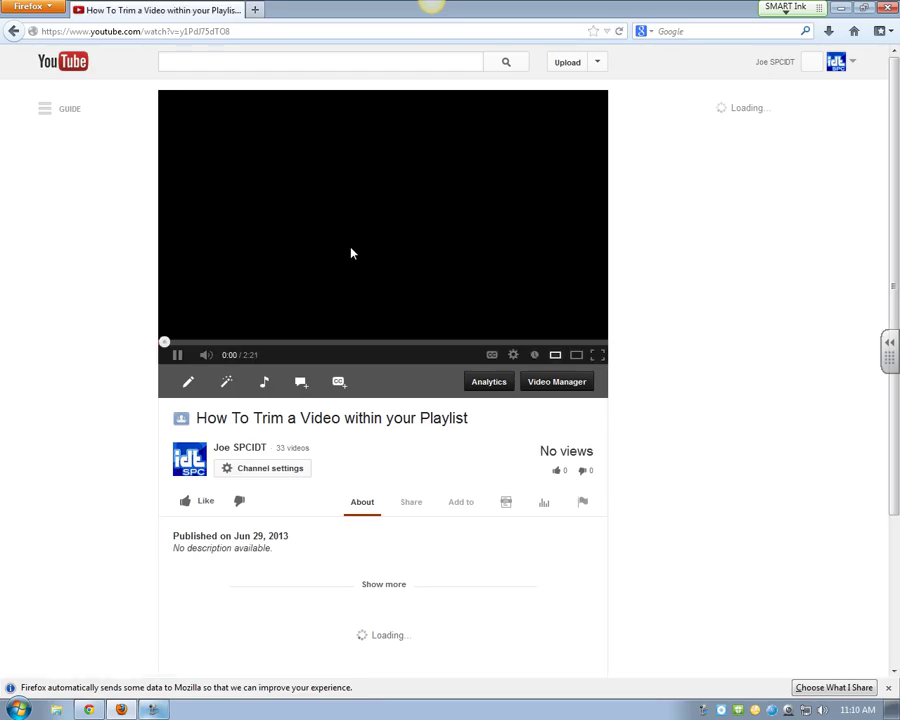
click(177, 354)
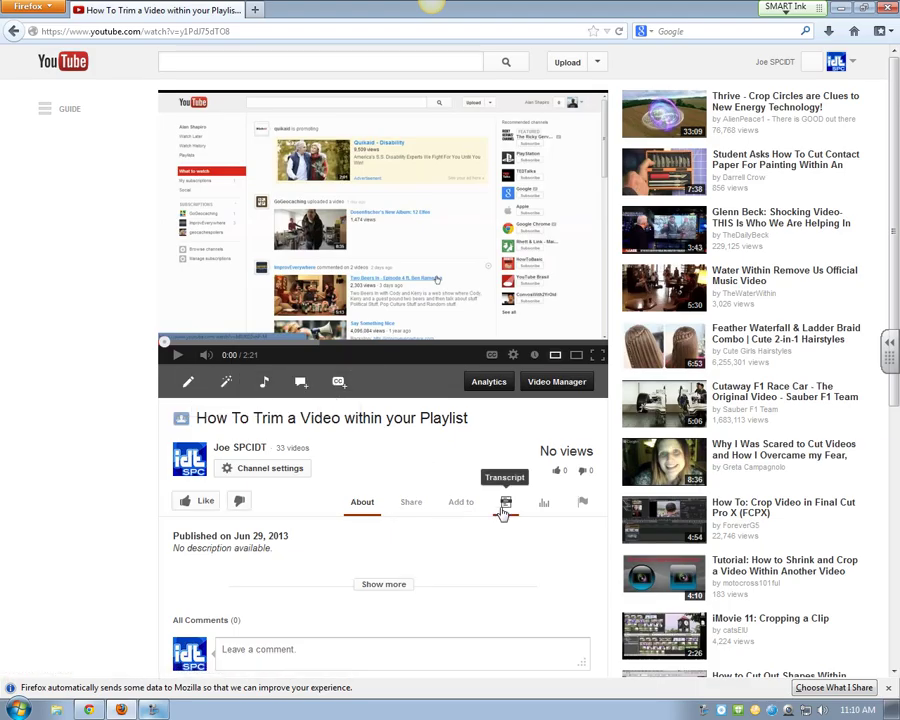
click(339, 383)
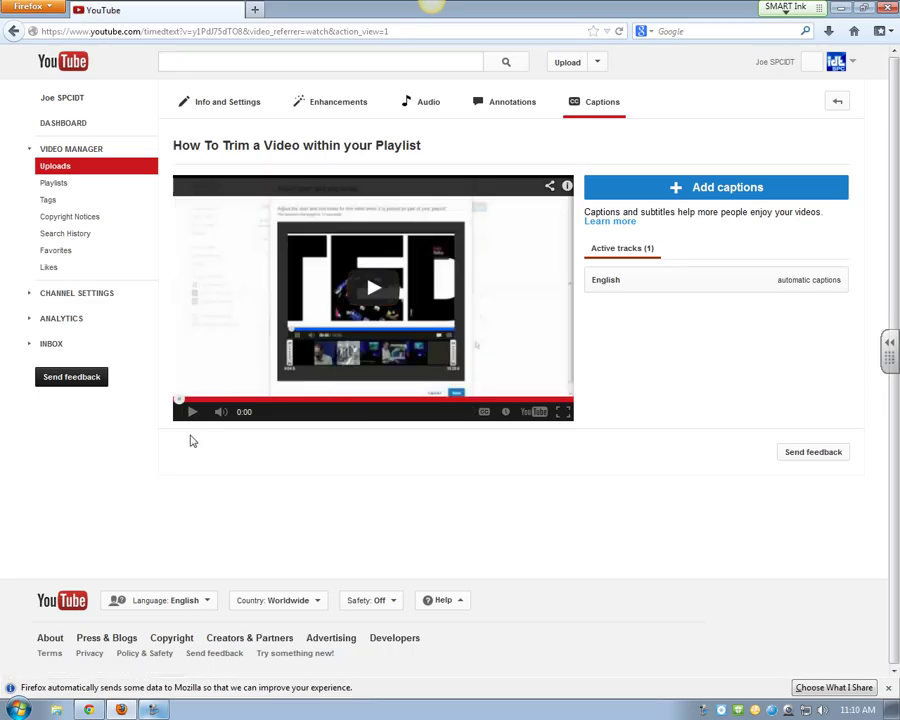
click(192, 411)
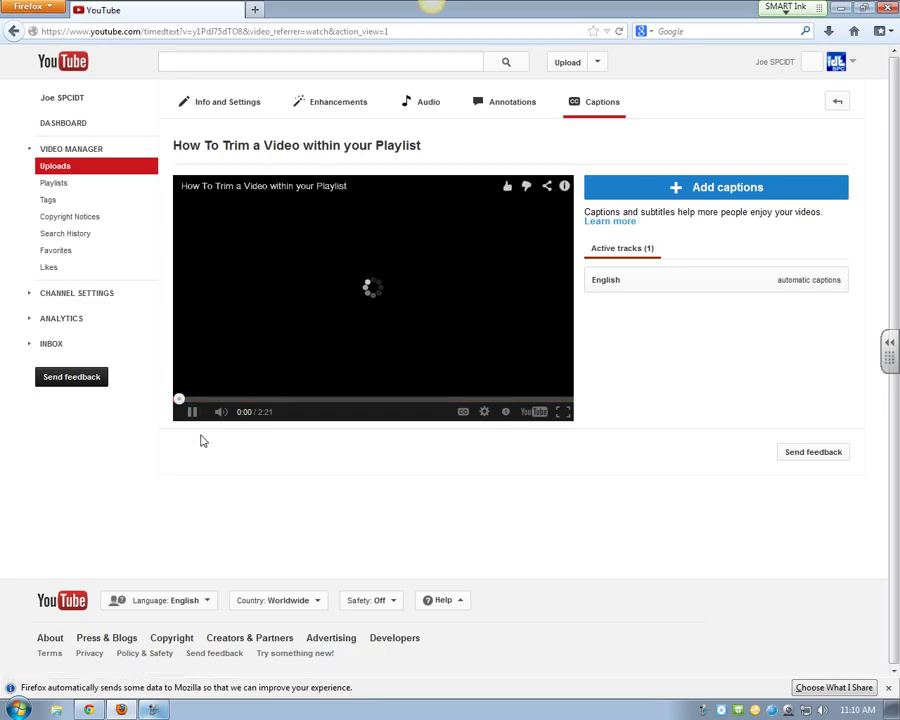
click(193, 414)
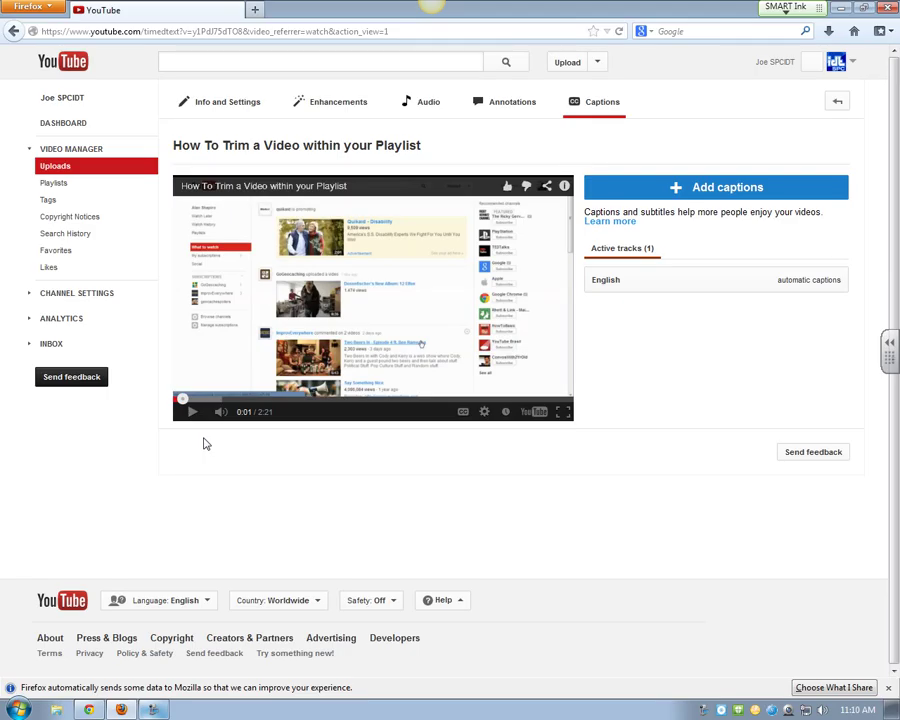
click(625, 280)
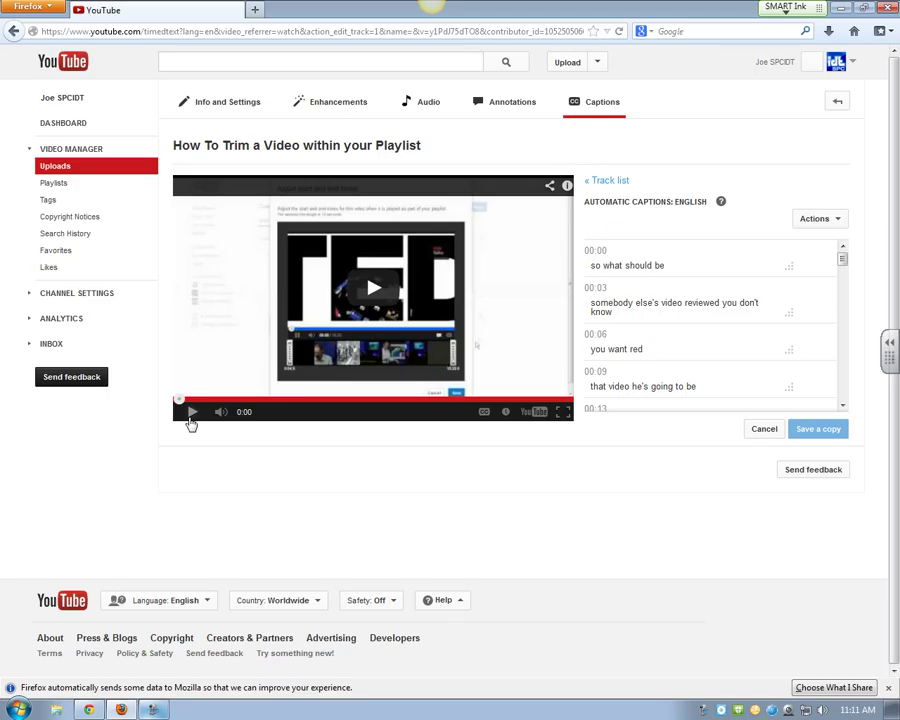
Step: Correct the first automatic caption, inserting the words 'I want' and 'can'
click(191, 420)
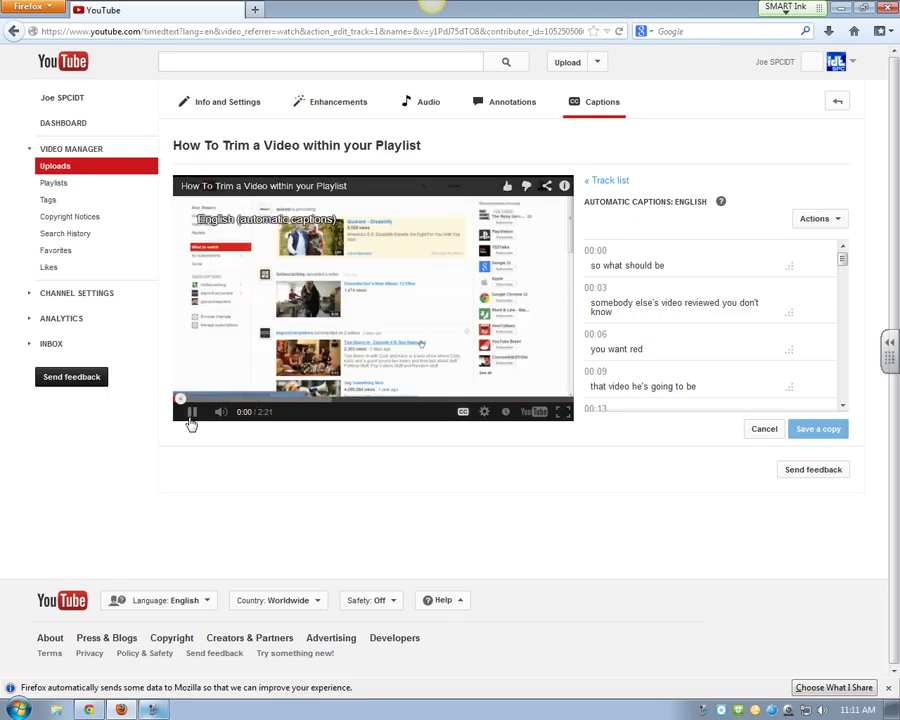
click(191, 421)
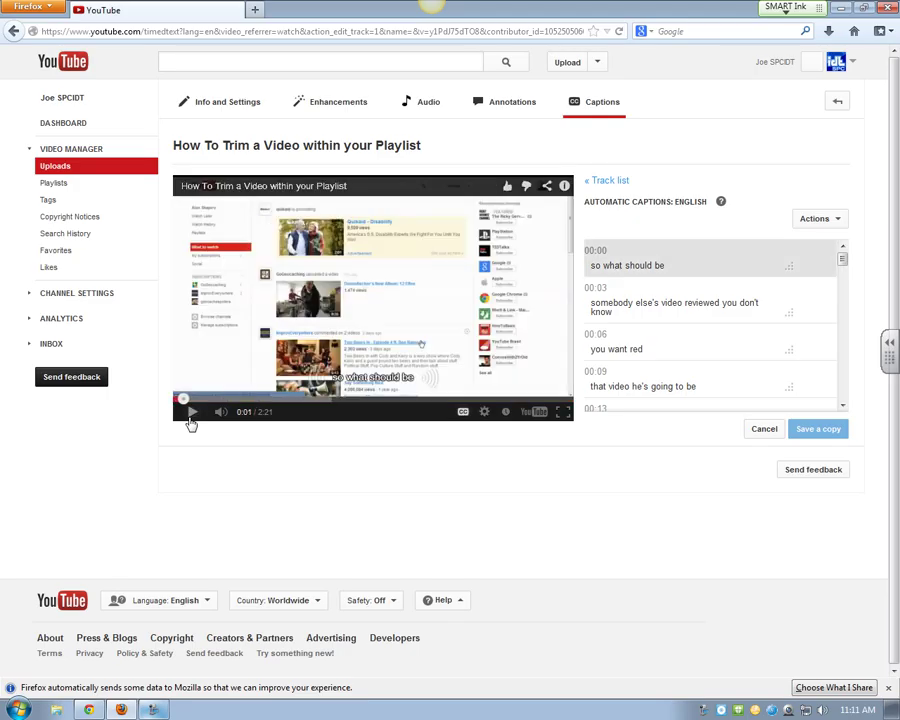
click(680, 262)
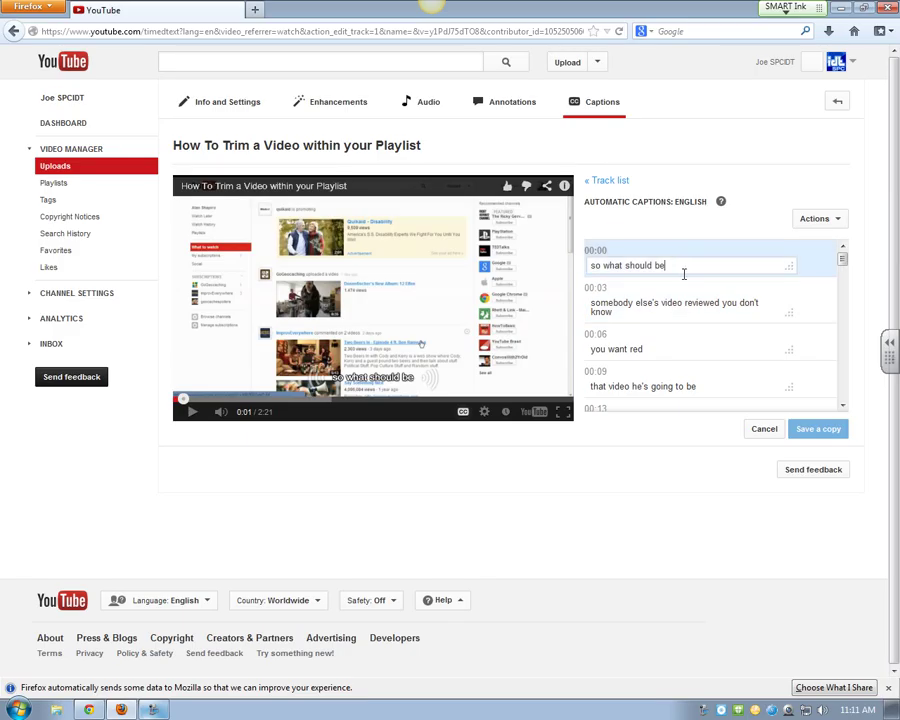
key(BackSpace)
key(BackSpace)
key(BackSpace)
key(BackSpace)
key(BackSpace)
key(BackSpace)
key(BackSpace)
key(BackSpace)
key(BackSpace)
key(BackSpace)
key(BackSpace)
key(BackSpace)
key(BackSpace)
key(BackSpace)
key(BackSpace)
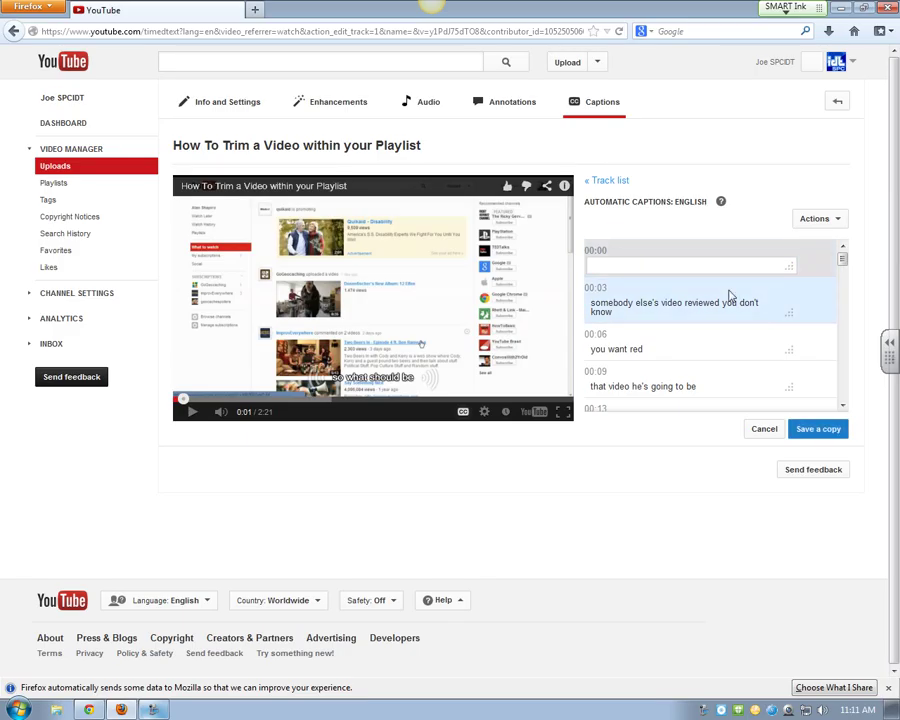
text(I want to show you)
click(190, 416)
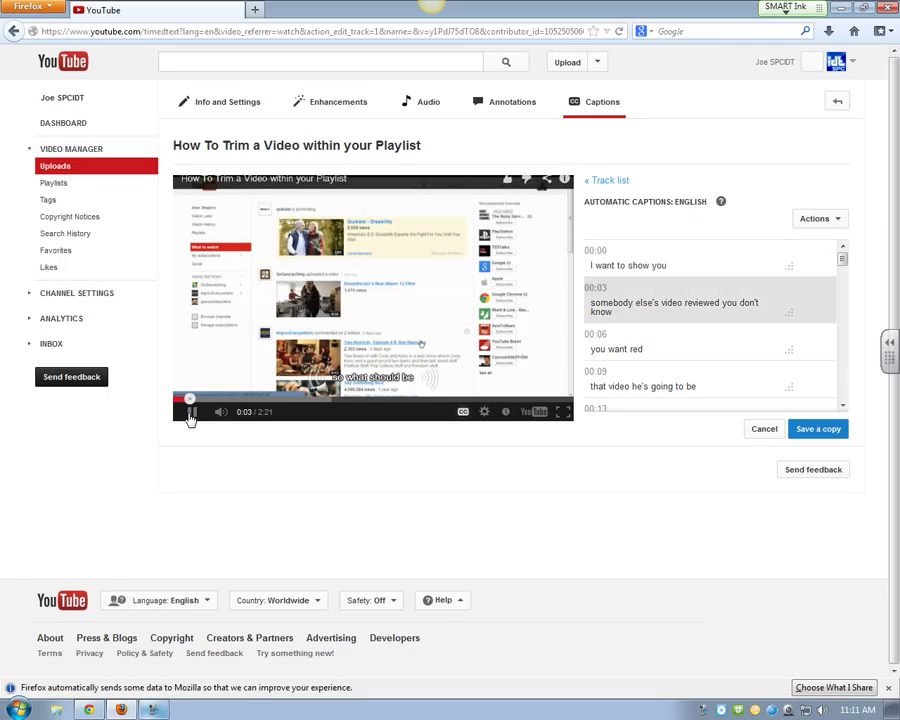
click(191, 416)
click(679, 265)
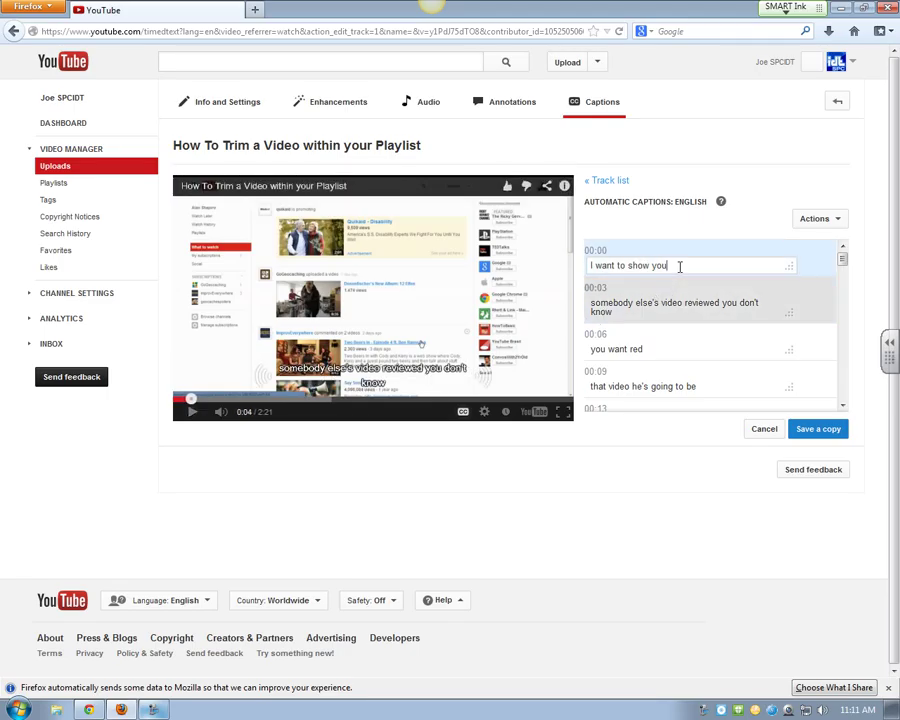
text(can trim)
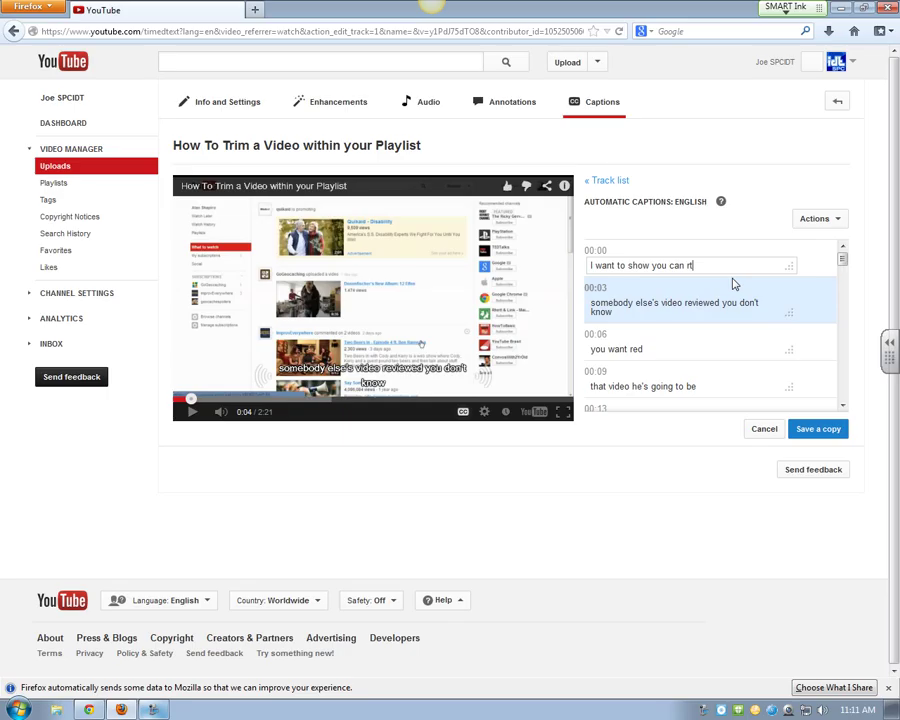
click(193, 413)
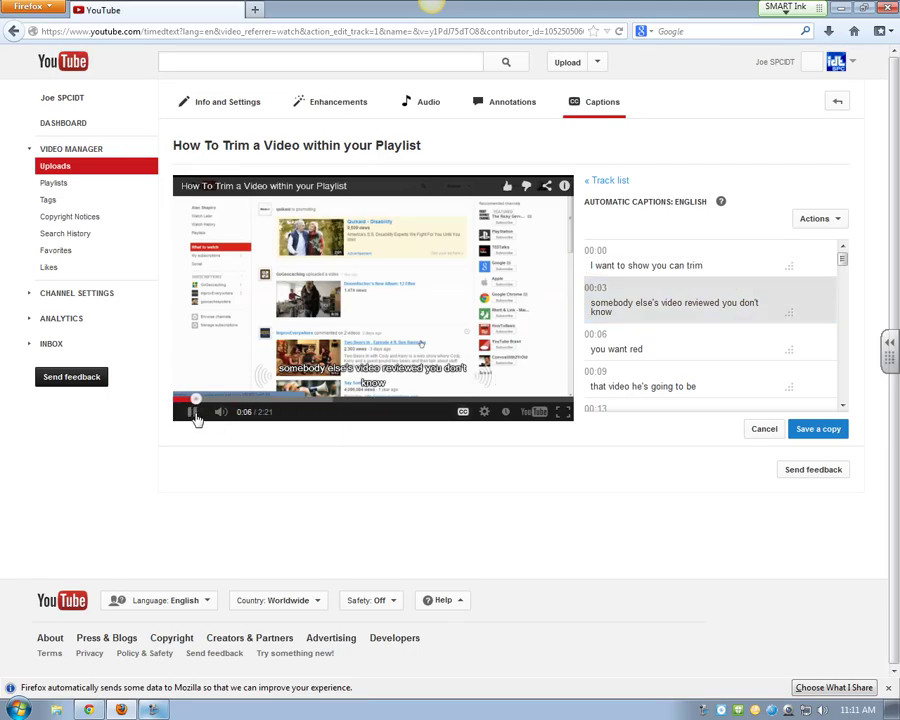
Step: Remove the misheard word 'red' from the 0:06 caption 'you want red'
click(193, 412)
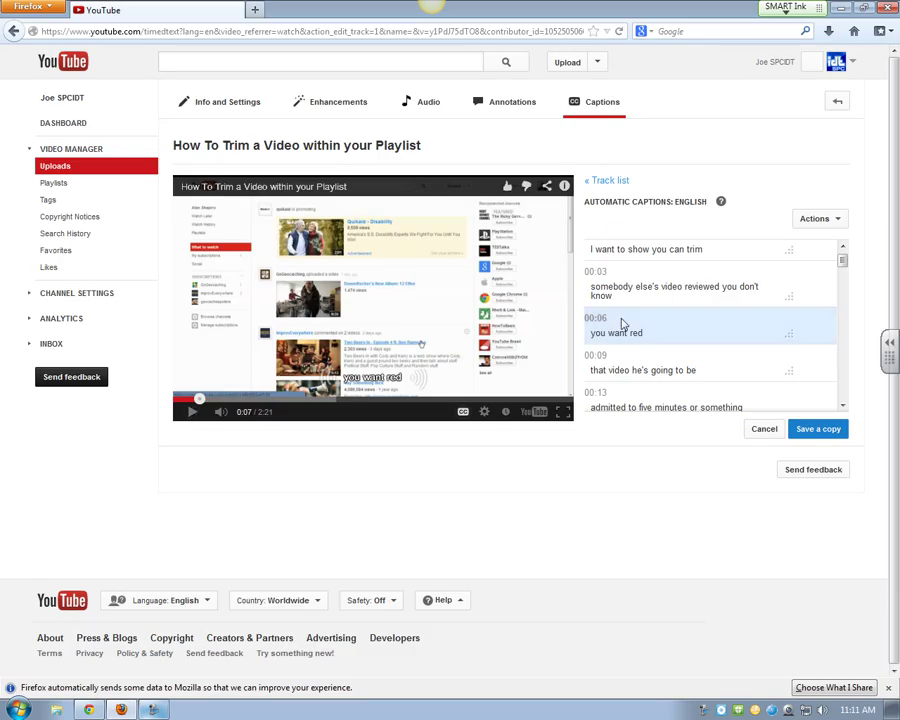
click(656, 335)
key(BackSpace)
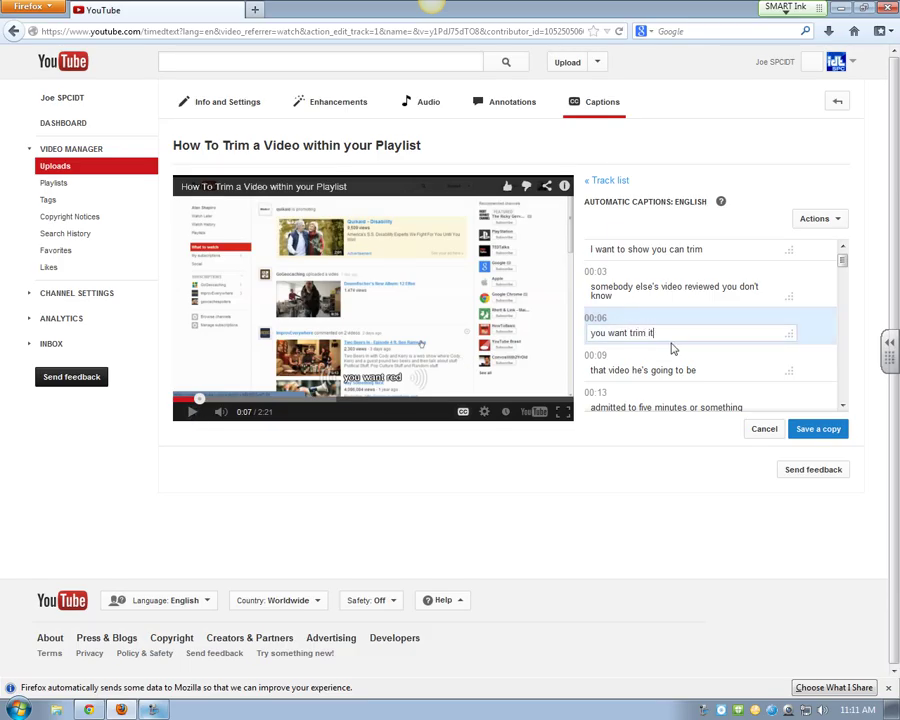
click(200, 420)
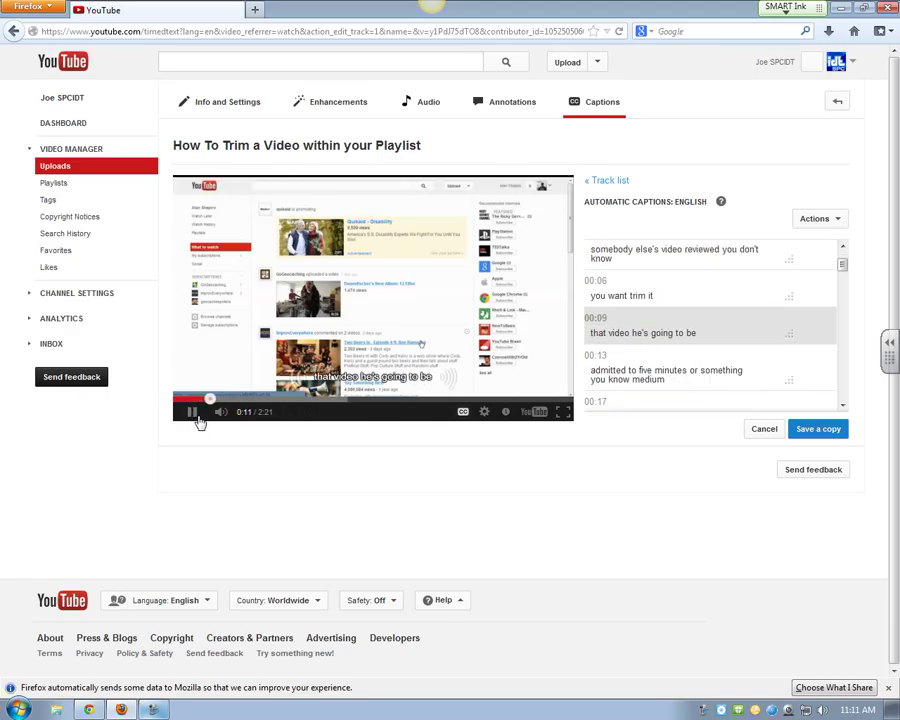
click(199, 420)
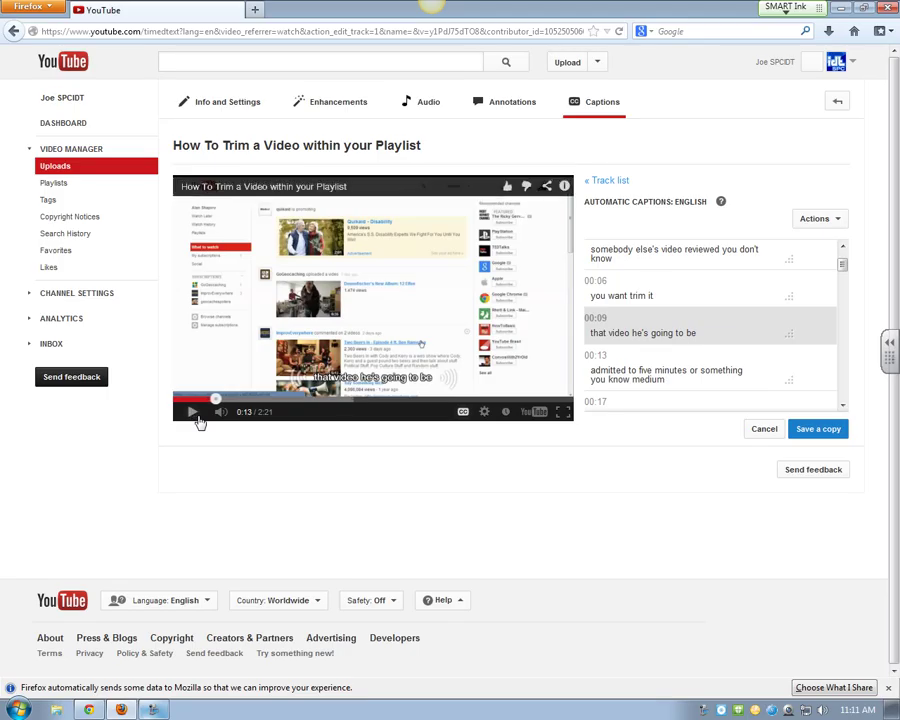
Step: Fix the 00:13 caption, replacing 'admitted' with 'run for f' and correcting 'medium' to 'maybe'
click(632, 379)
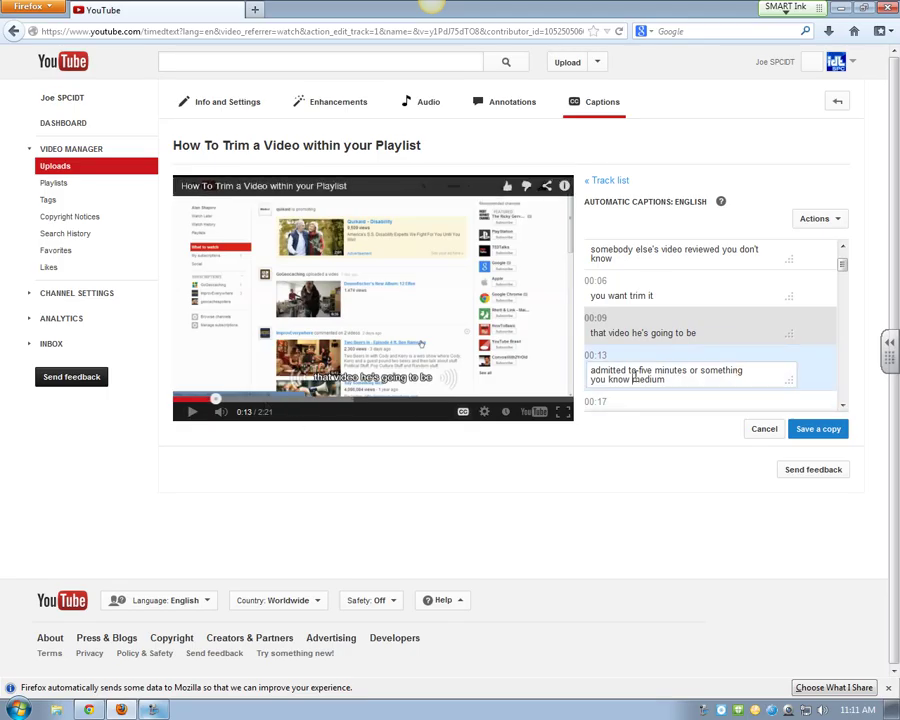
drag(632, 372, 589, 372)
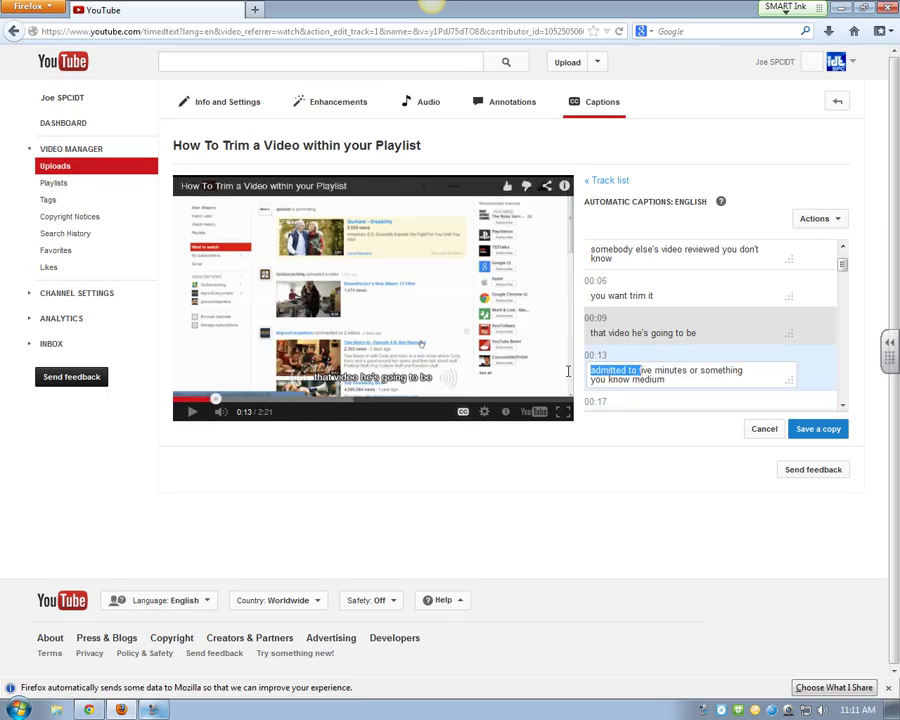
key(BackSpace)
key(BackSpace)
text(run for)
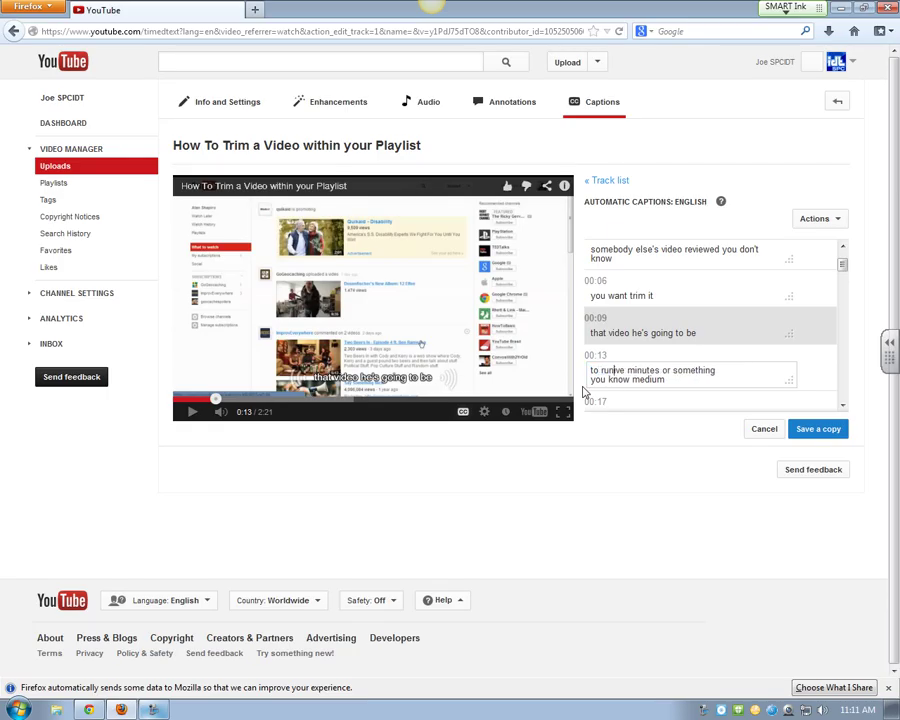
text( f)
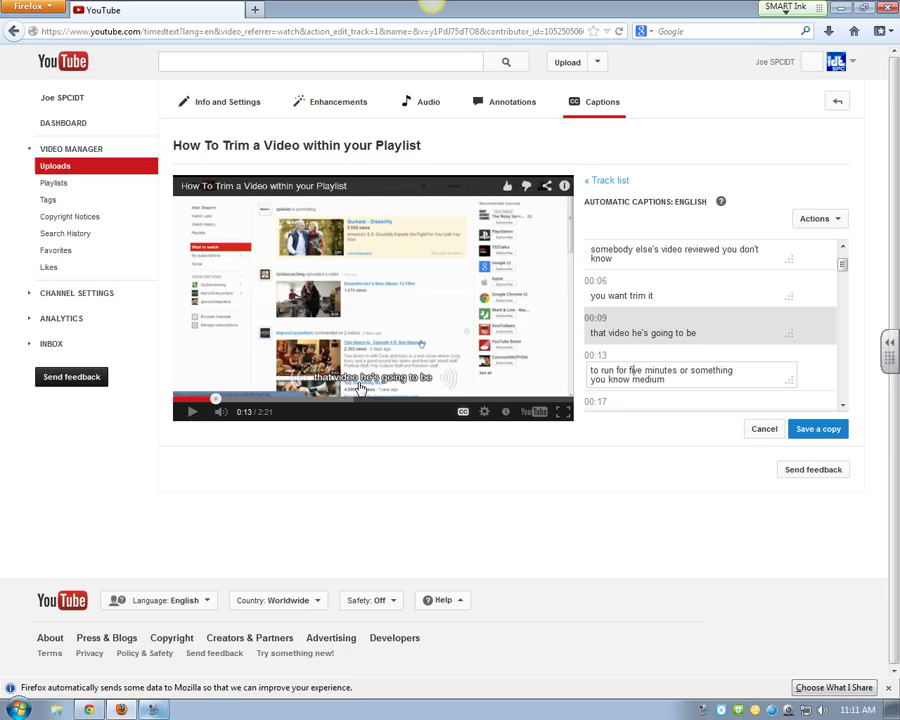
click(196, 423)
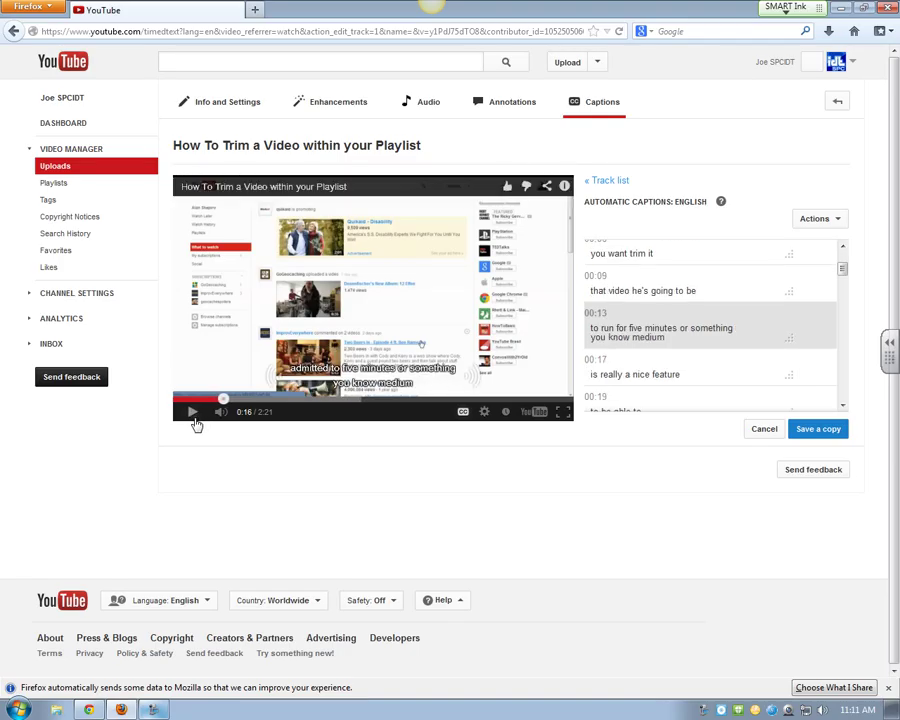
click(666, 338)
key(BackSpace)
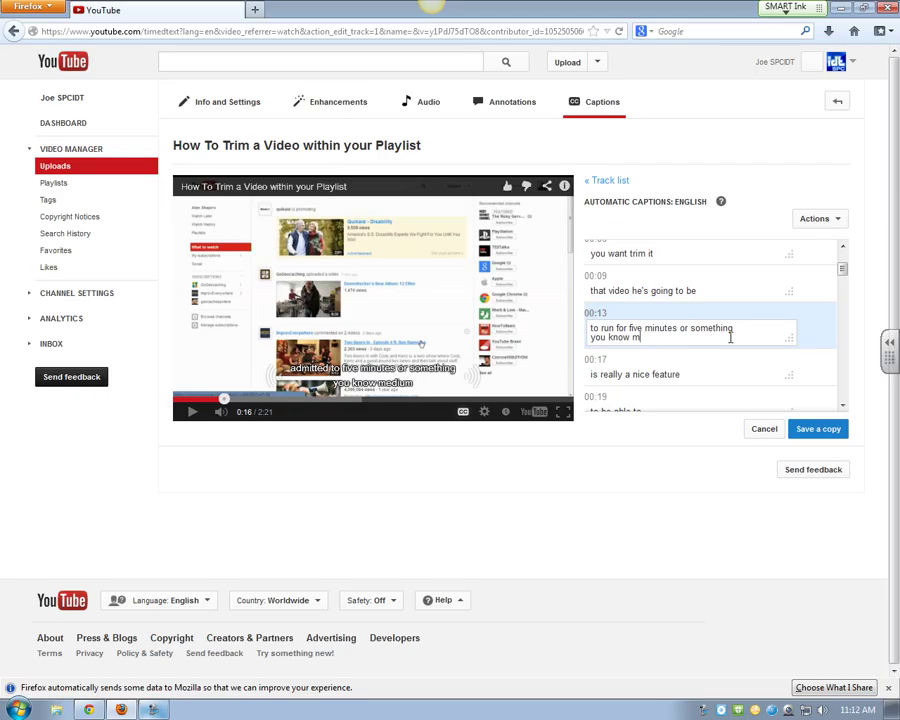
text(maybe)
key(Return)
click(193, 412)
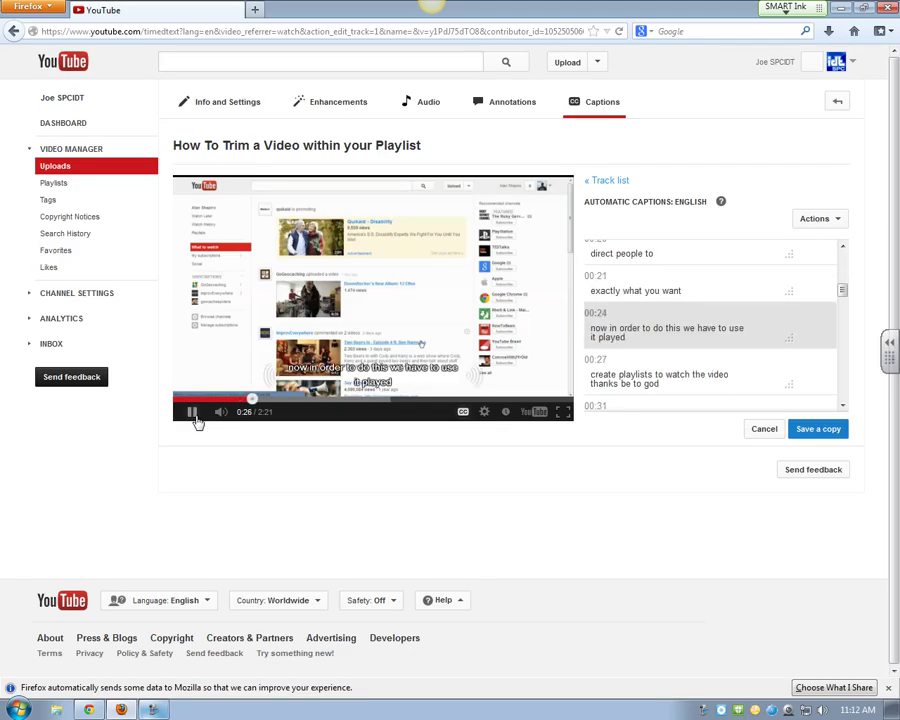
Step: Change the 00:24 caption's misheard ending to 'a playlist' and replay to verify it
click(194, 414)
click(649, 337)
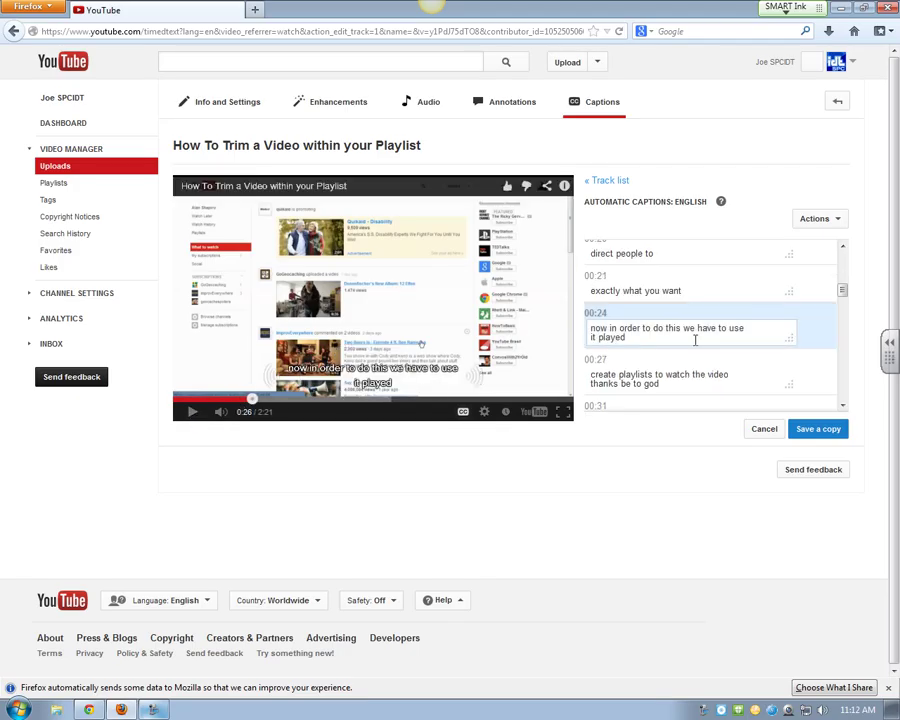
key(BackSpace)
key(BackSpace)
key(BackSpace)
text(a play)
click(193, 413)
click(195, 416)
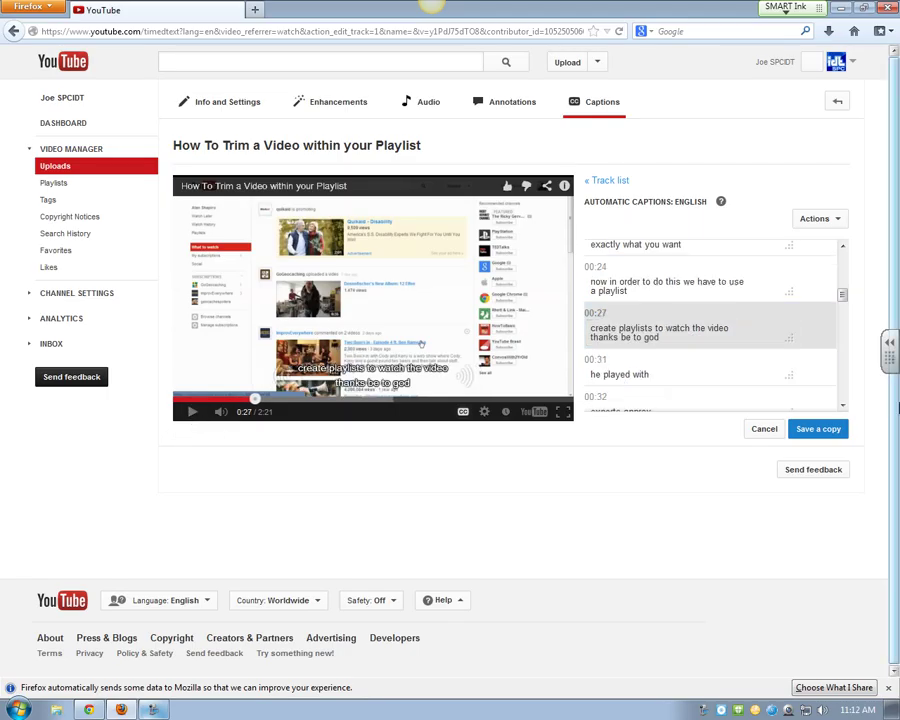
Step: Save the edited captions as a copy and open the new track, keeping English as its language
click(813, 430)
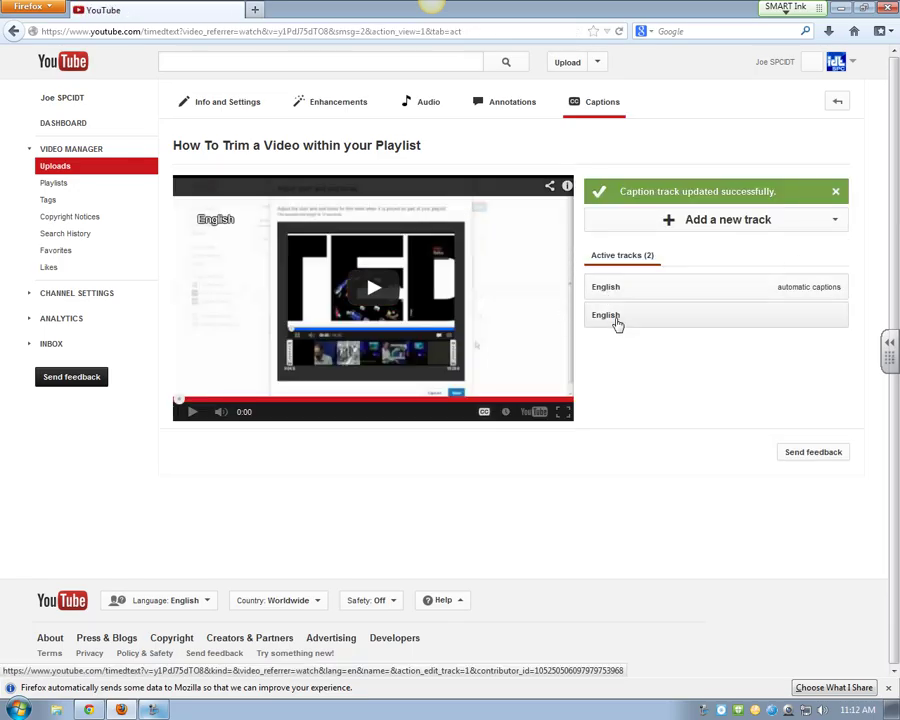
click(617, 322)
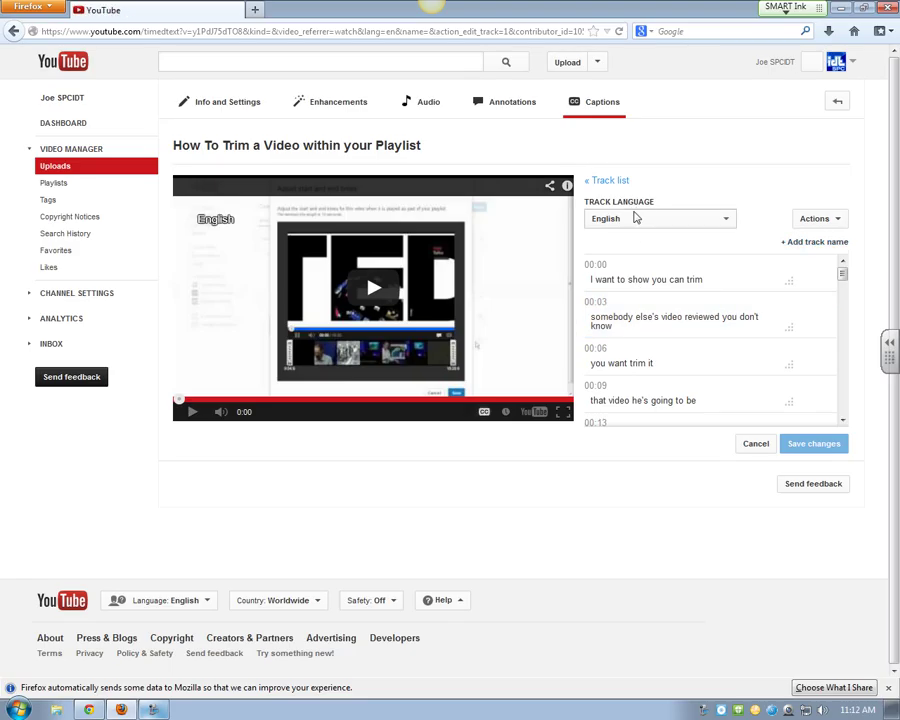
click(836, 220)
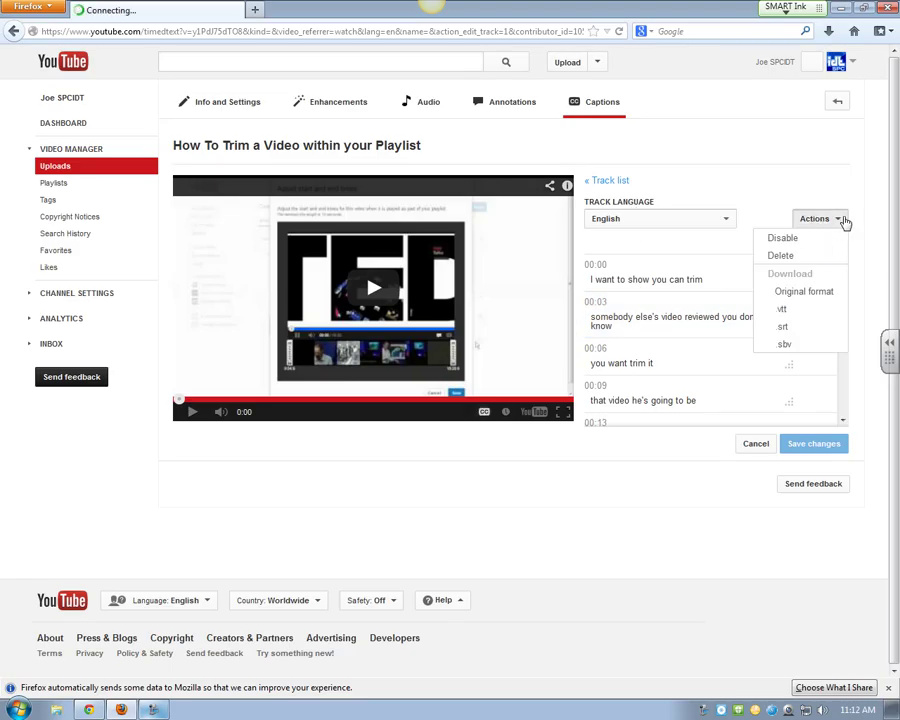
click(840, 221)
click(607, 220)
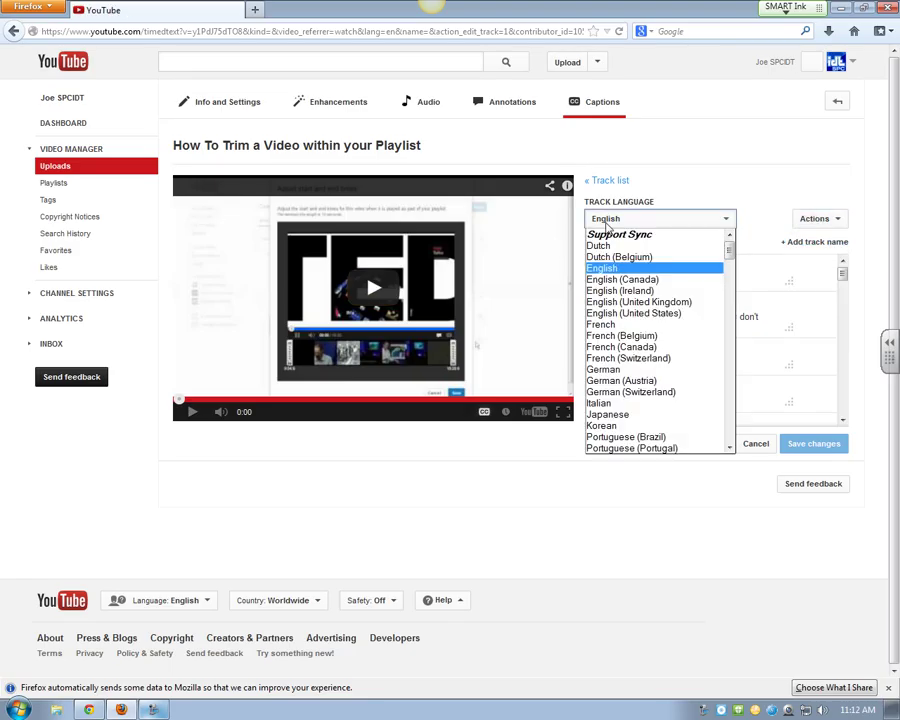
click(612, 266)
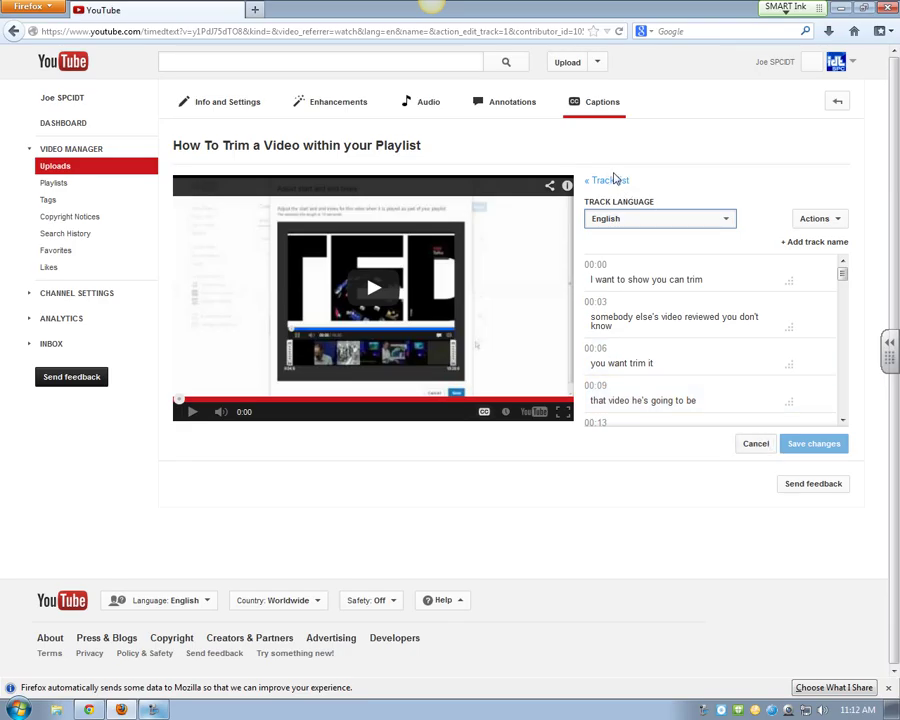
click(613, 245)
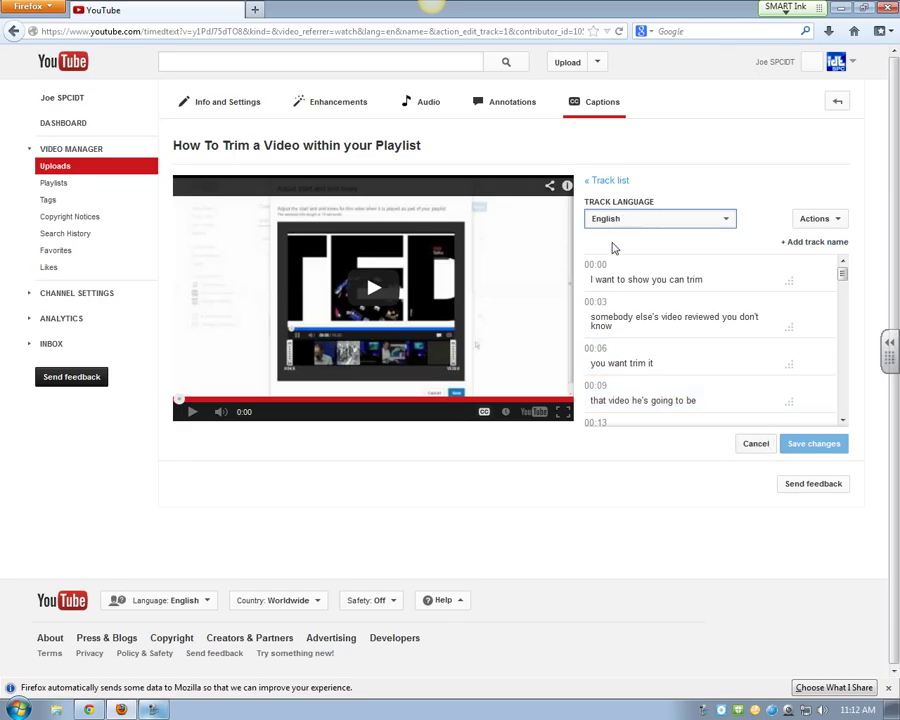
Step: Name the new English track 'My CC' and save the changes
click(845, 243)
click(669, 265)
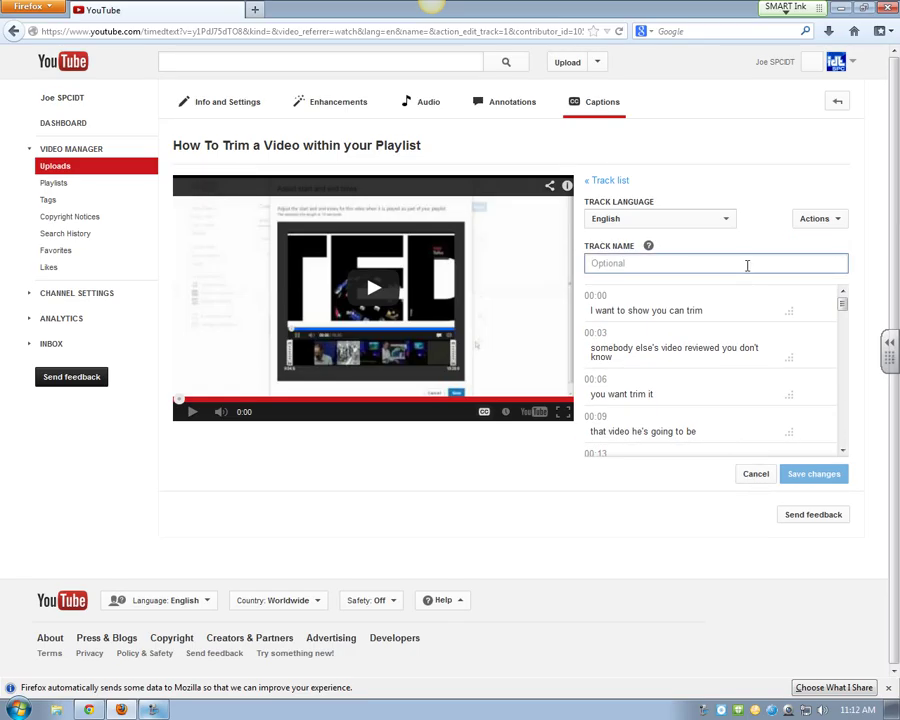
text(My CC)
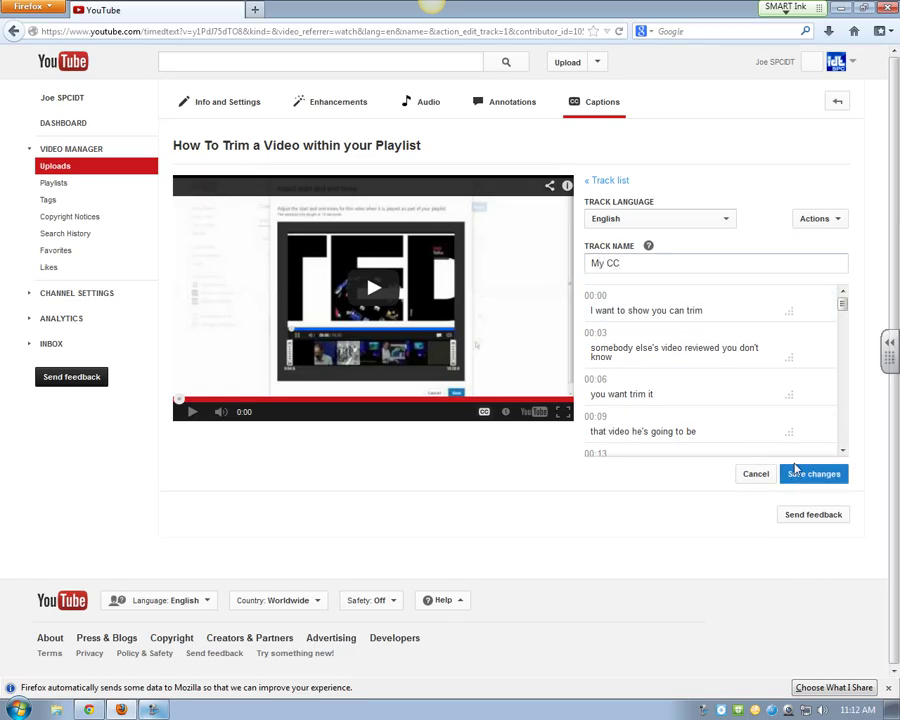
click(795, 477)
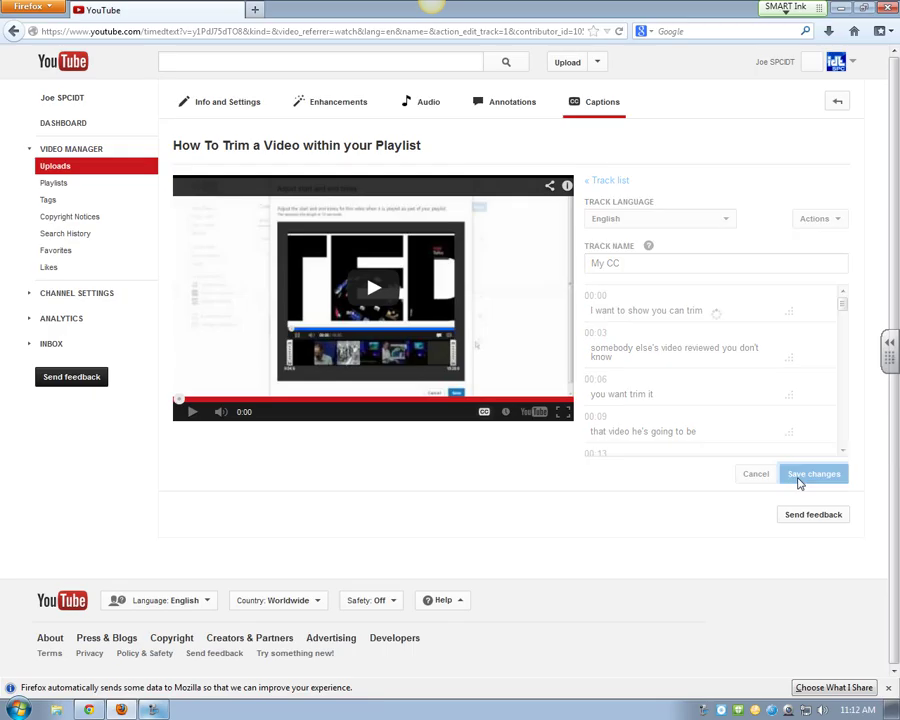
mouse_move(610, 330)
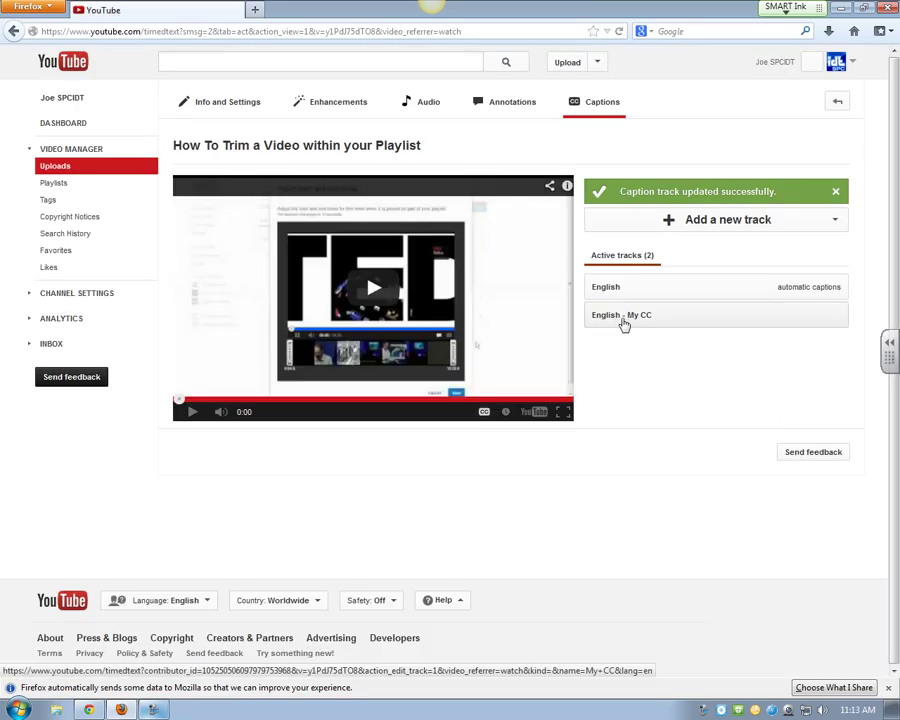
Step: Disable the automatic English captions track via Actions, then check the player's CC choices
click(743, 296)
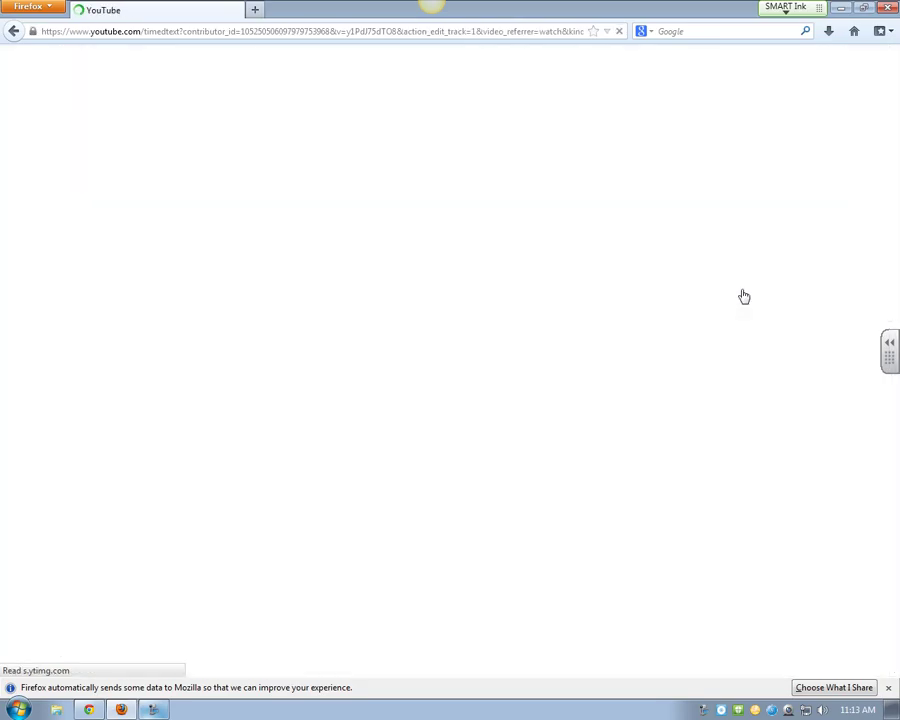
click(838, 221)
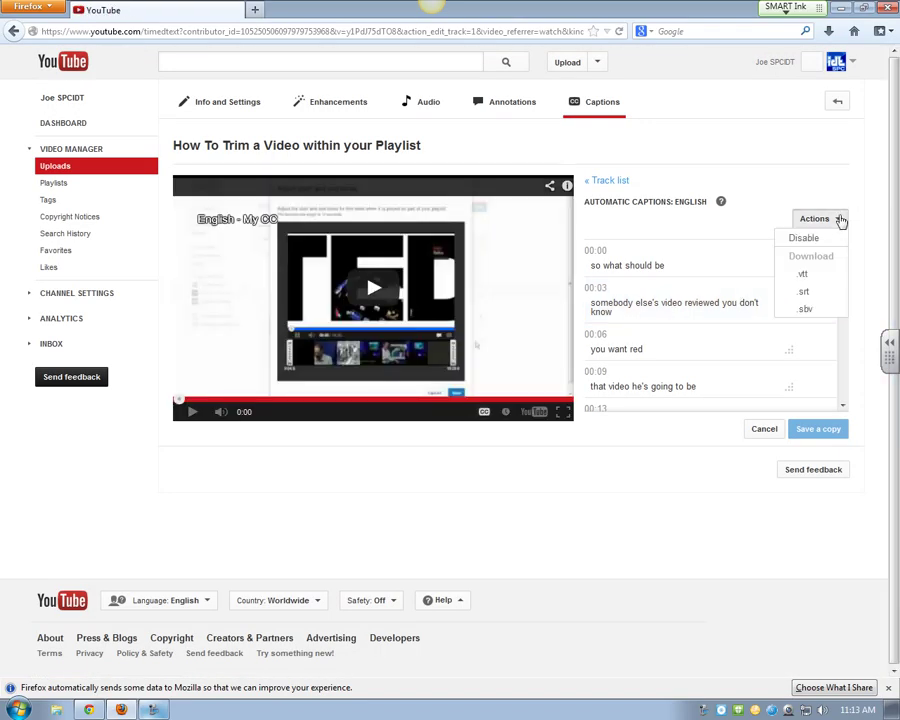
click(822, 236)
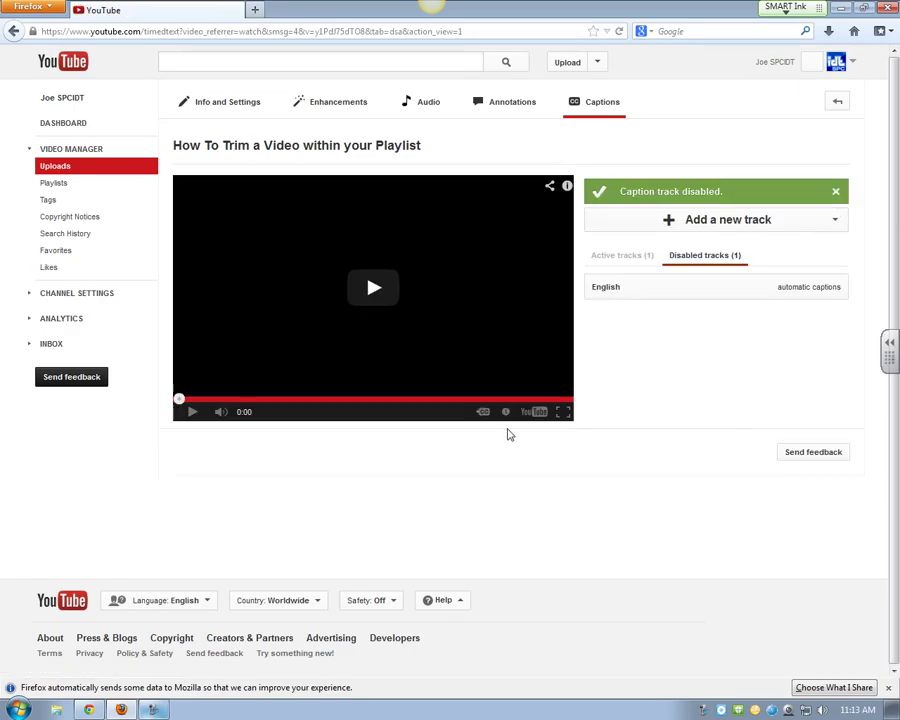
click(484, 413)
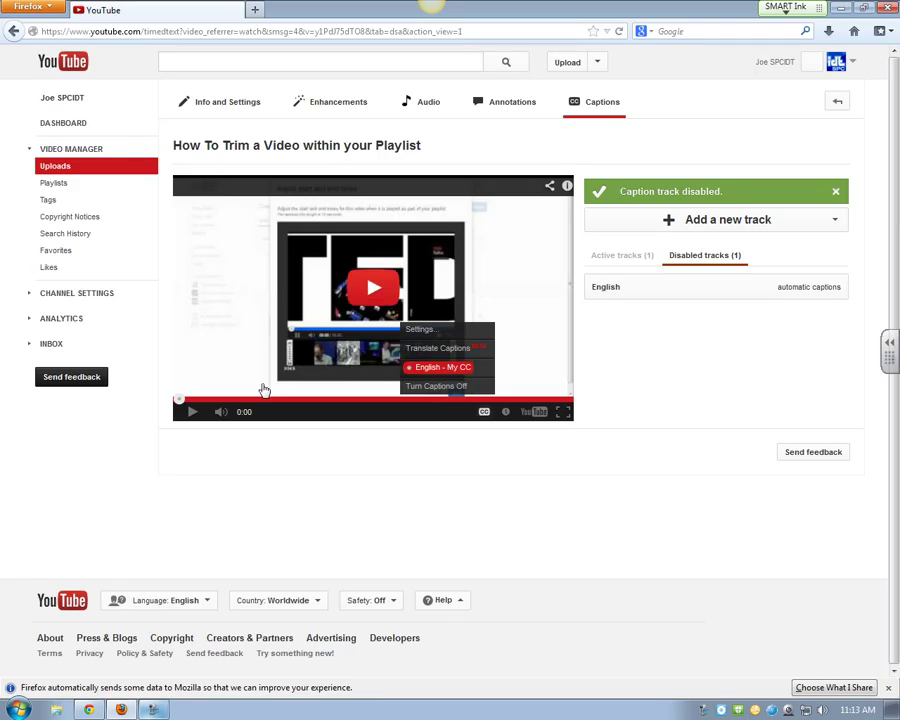
click(191, 411)
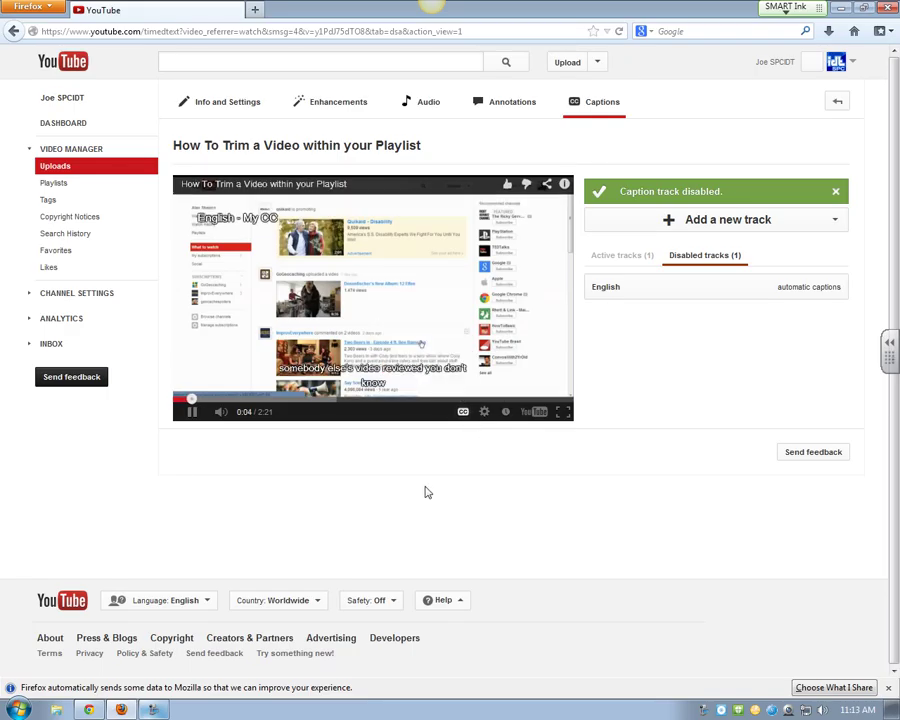
click(563, 411)
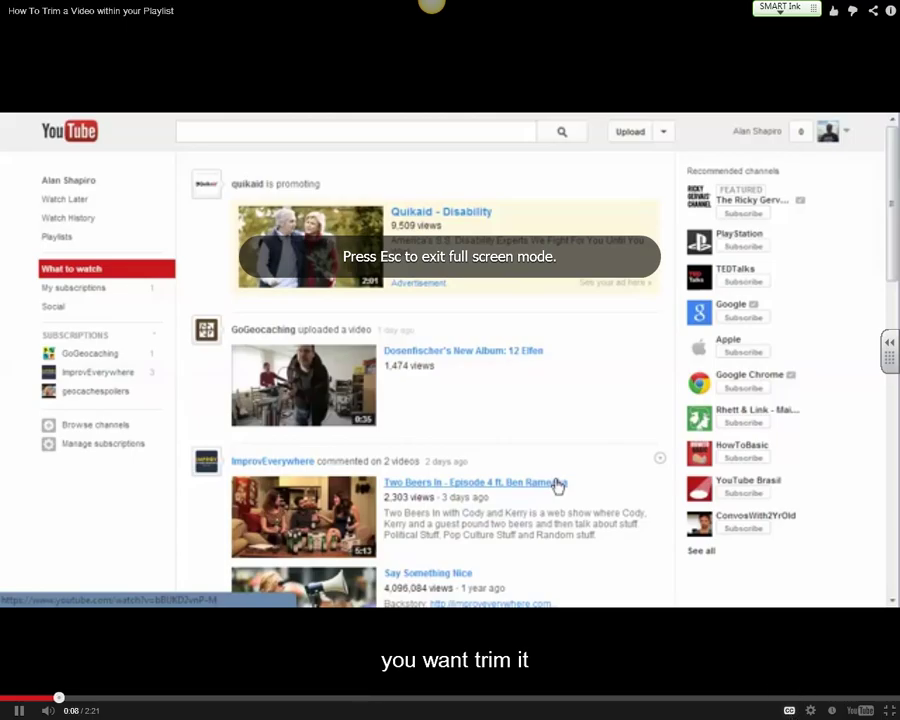
click(810, 710)
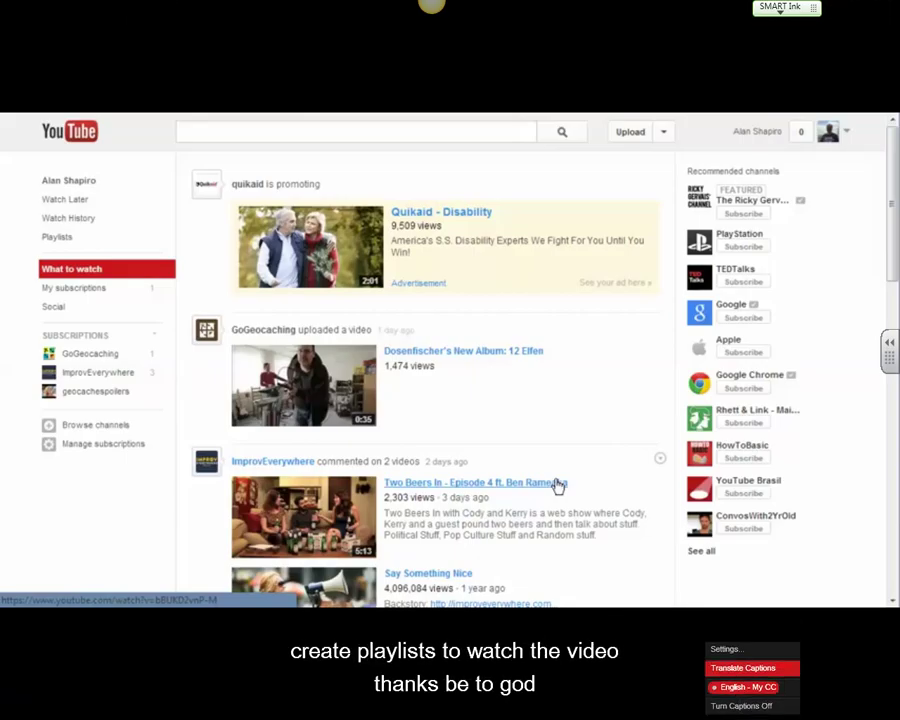
click(740, 668)
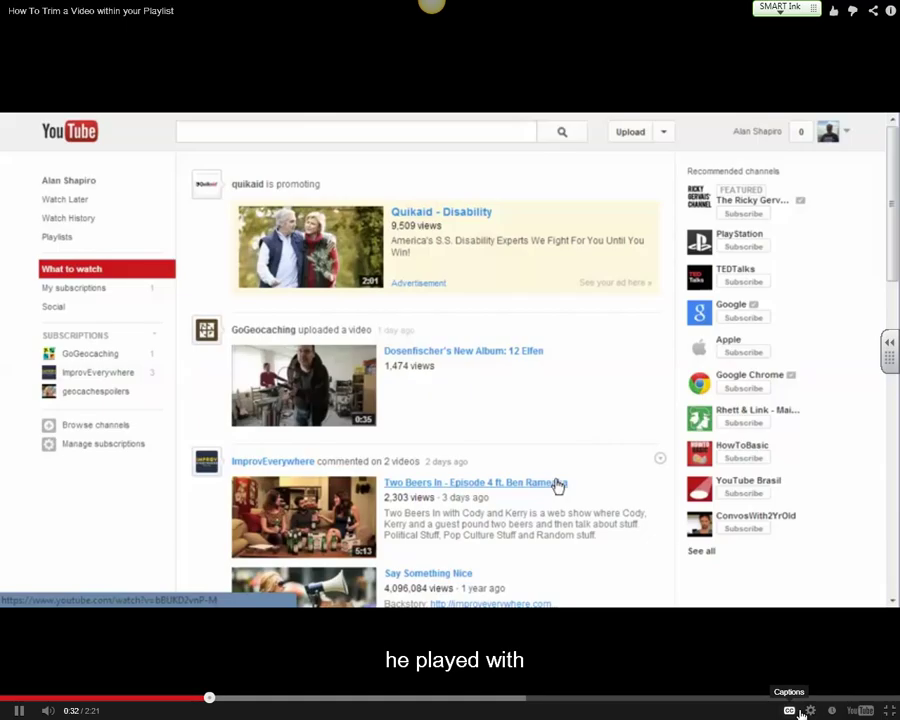
click(790, 711)
click(766, 666)
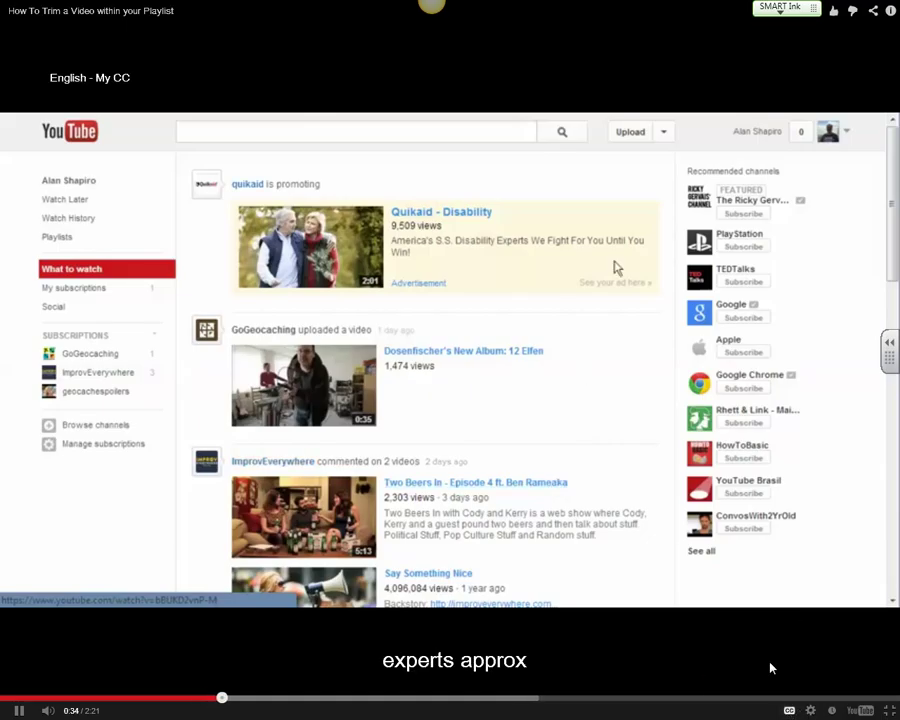
click(790, 711)
click(755, 681)
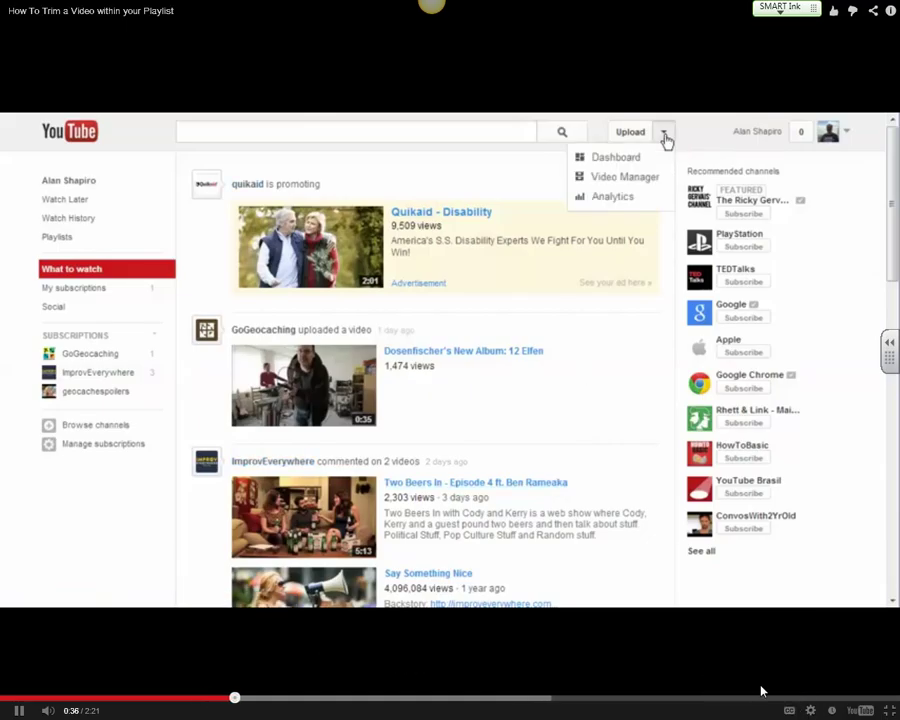
click(888, 711)
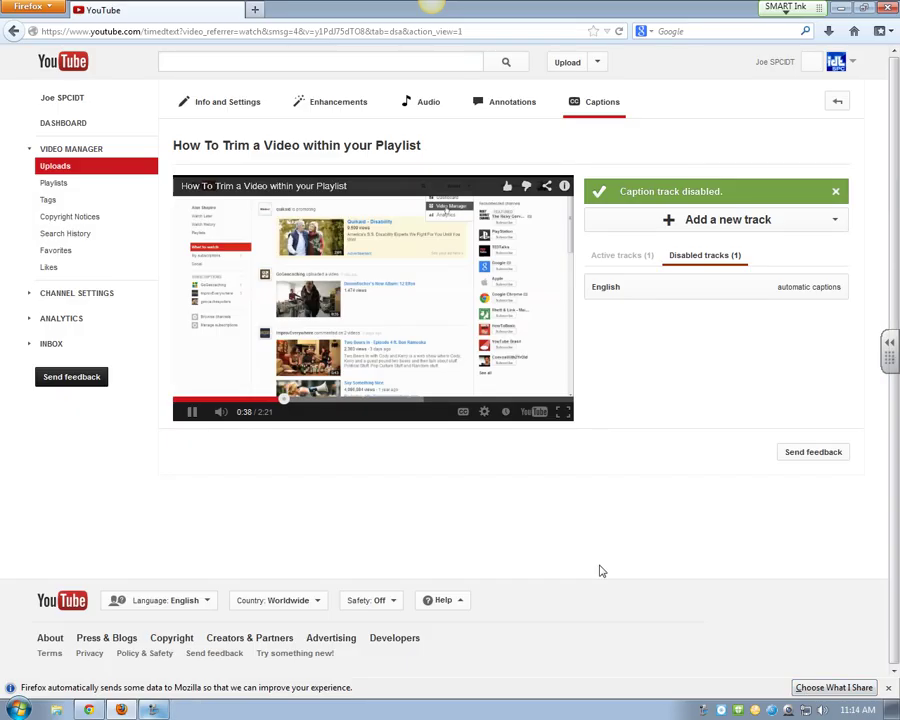
click(191, 411)
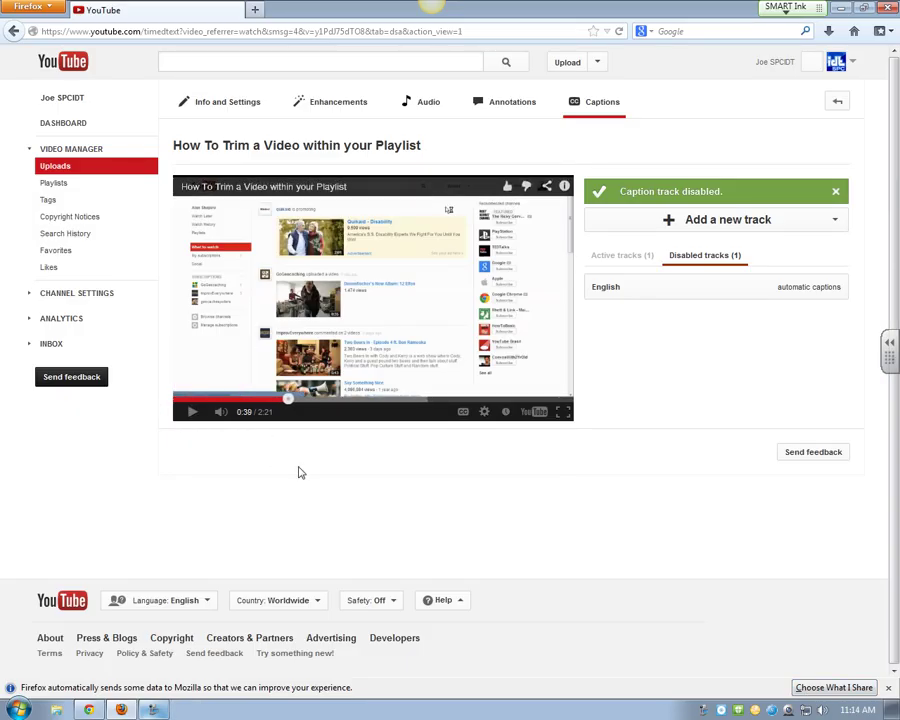
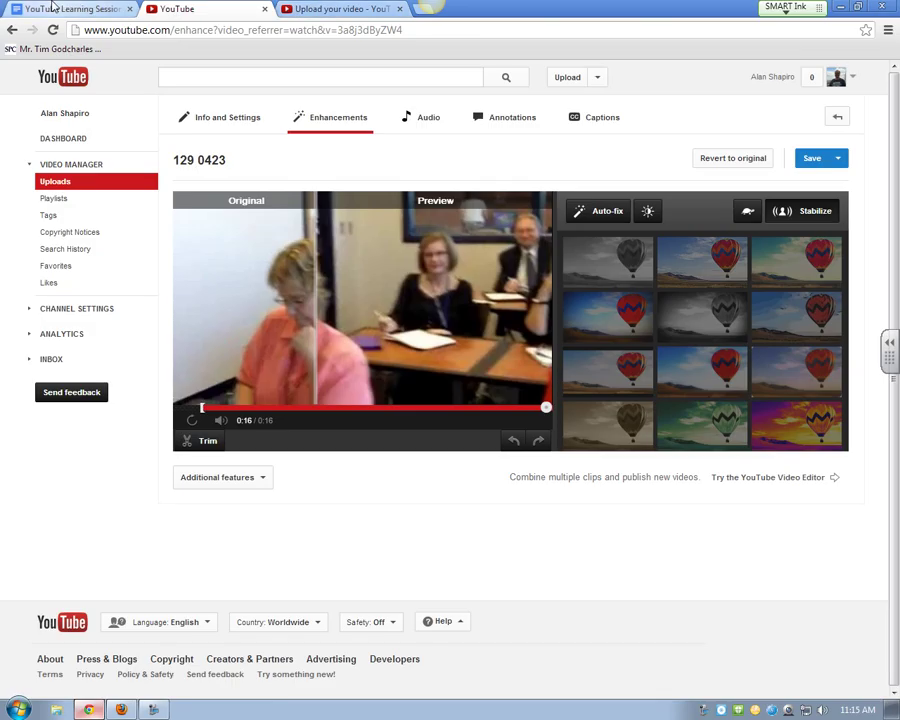
Step: Check and close the agenda's Captions help link, then return to the trim video's captions page
click(62, 8)
click(316, 555)
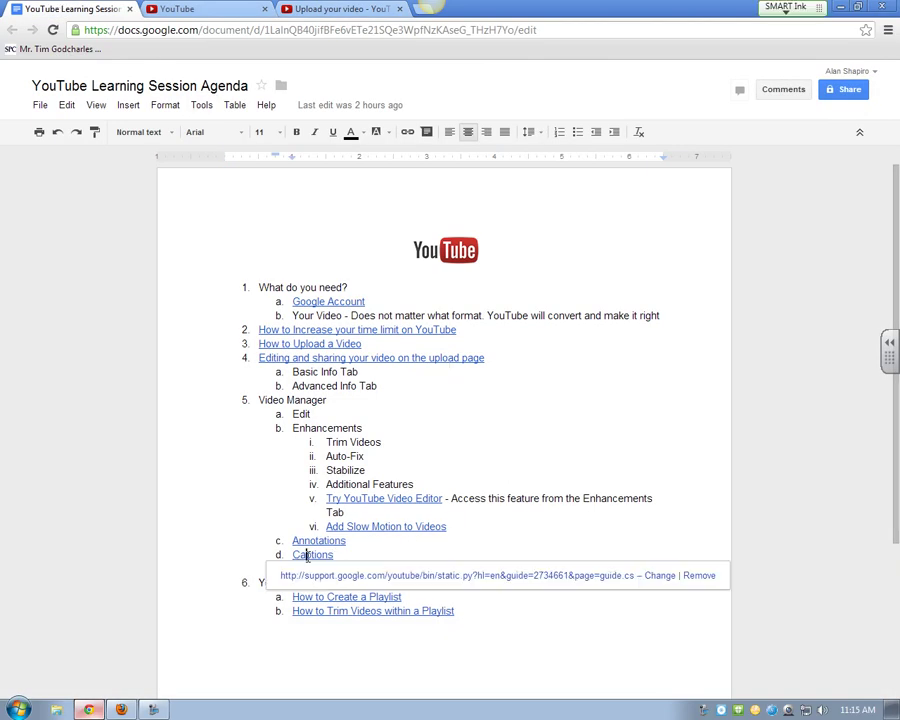
click(374, 576)
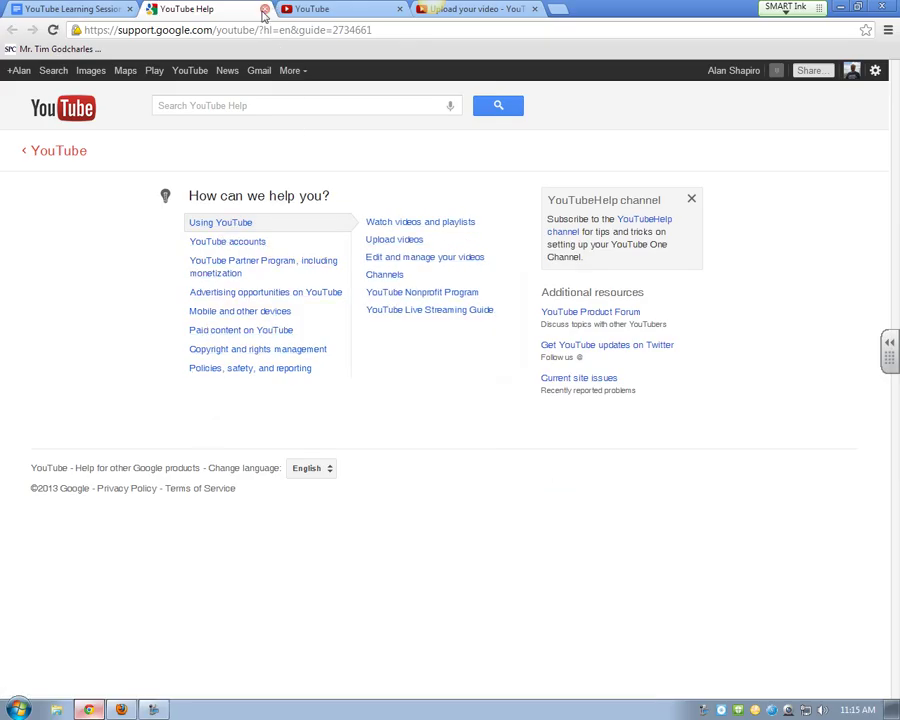
middle_click(188, 8)
click(591, 641)
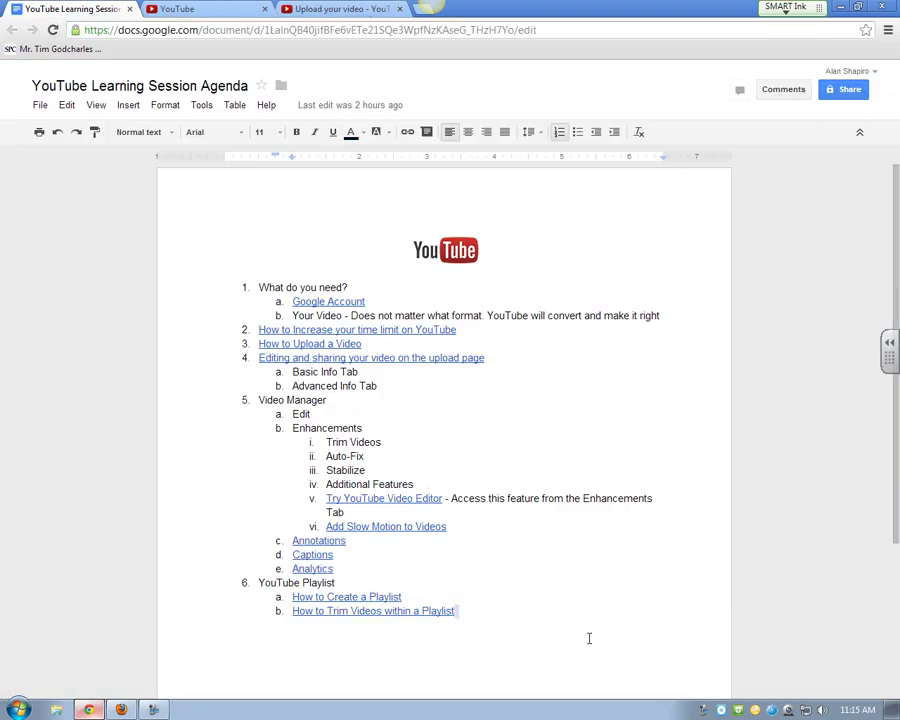
click(121, 710)
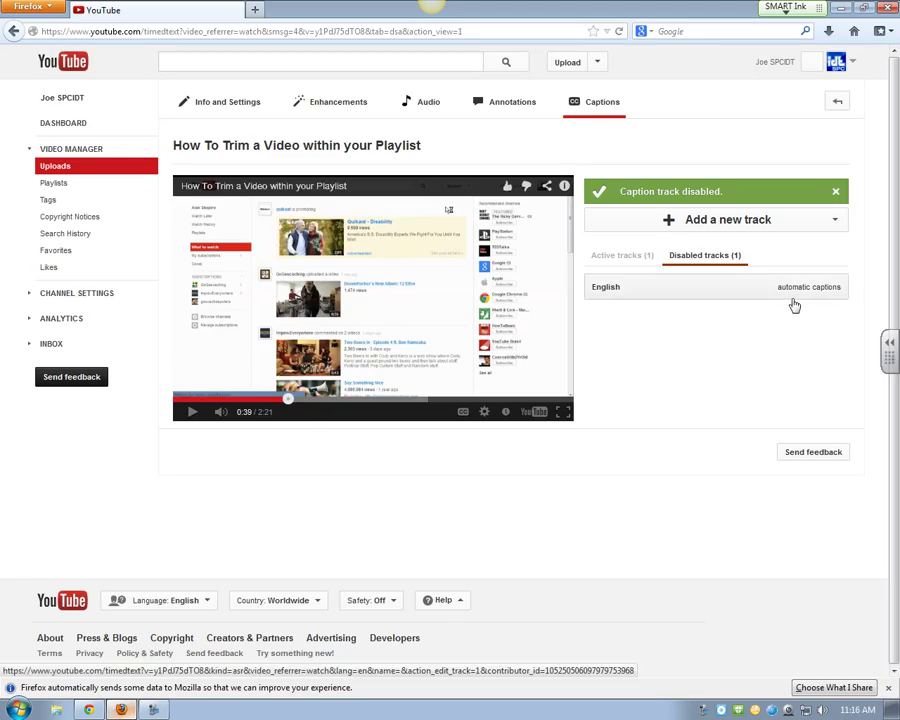
Step: Download the English - My CC active caption track in its original format
click(621, 257)
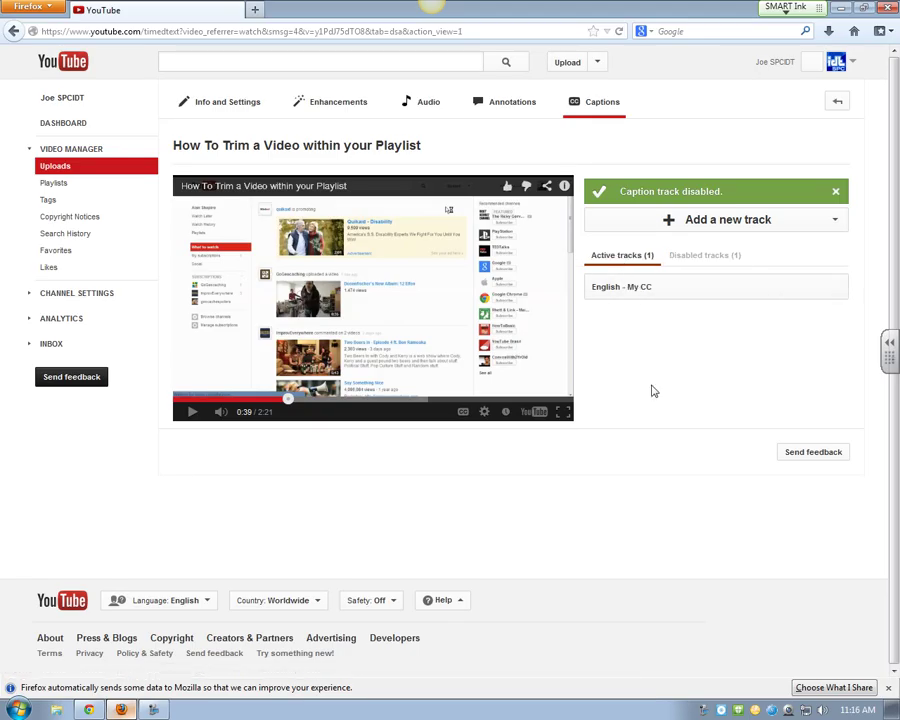
click(632, 292)
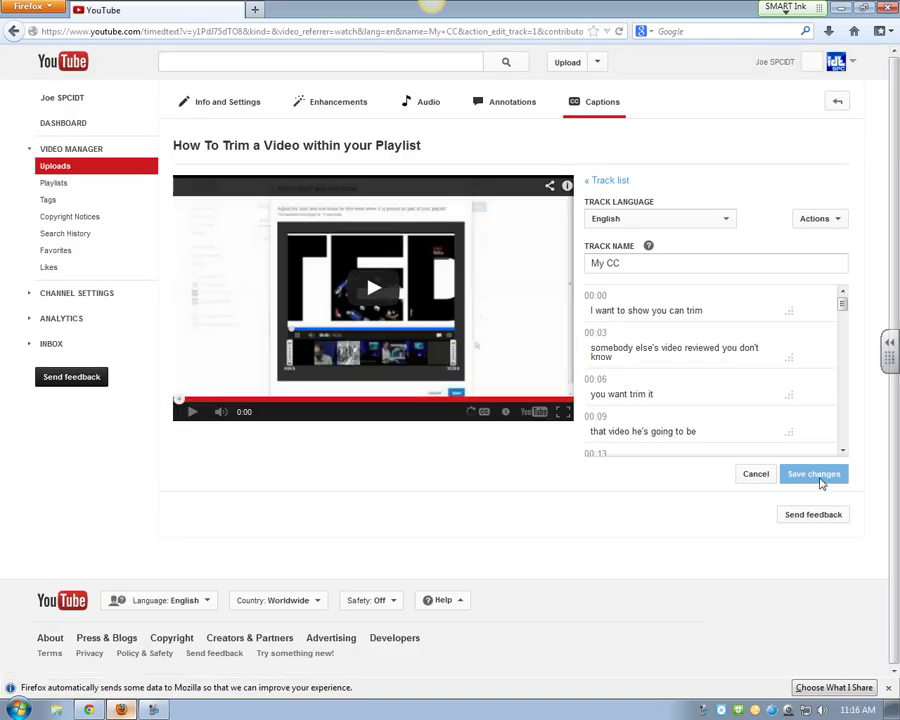
click(838, 220)
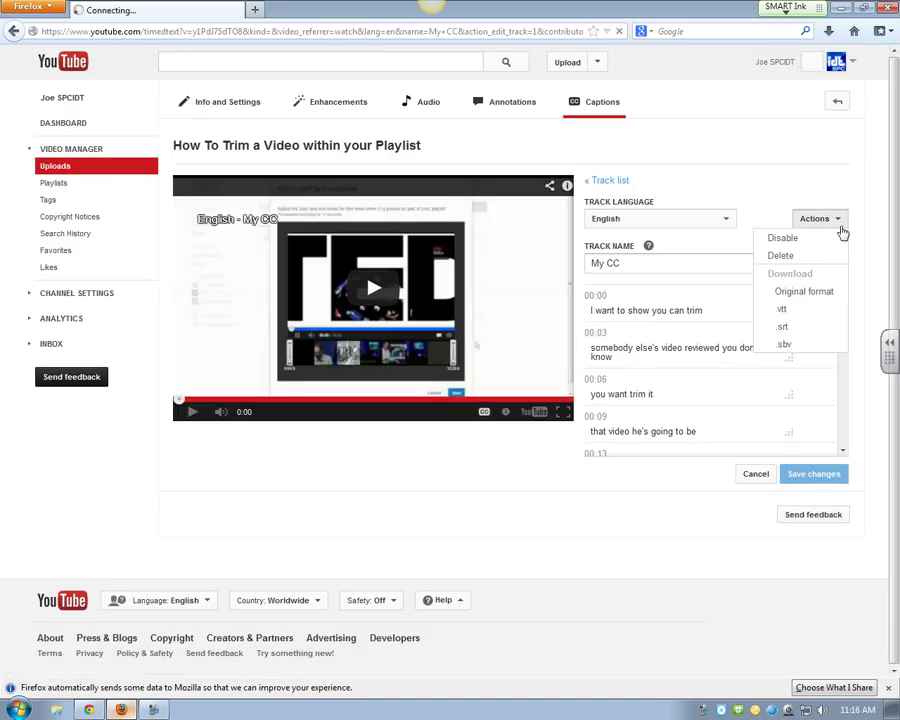
click(806, 291)
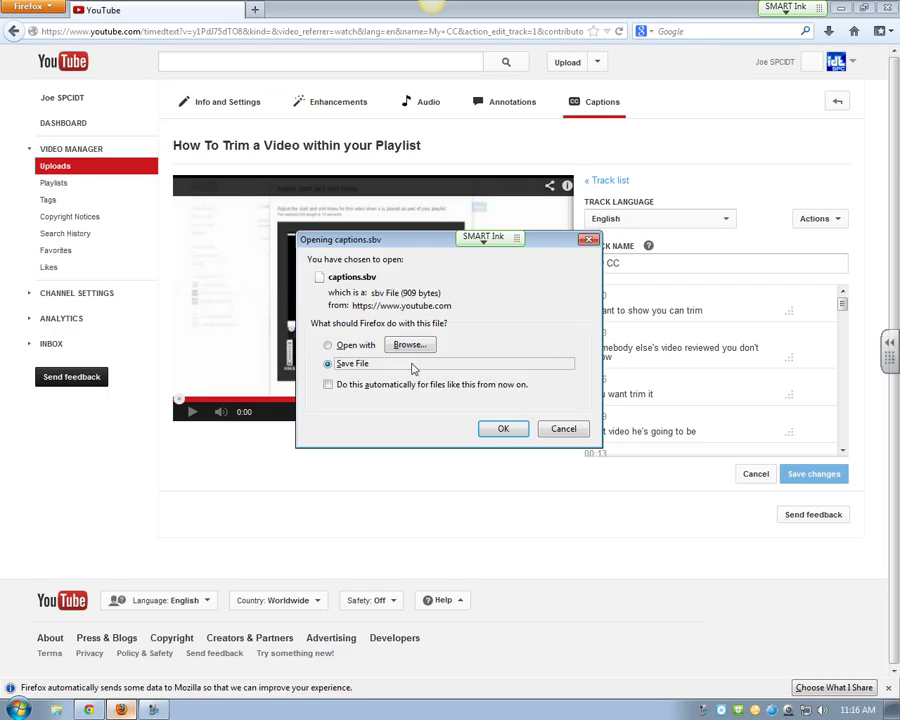
Step: Save captions.sbv to disk, then bring up YouTube's upload page in Chrome
click(562, 430)
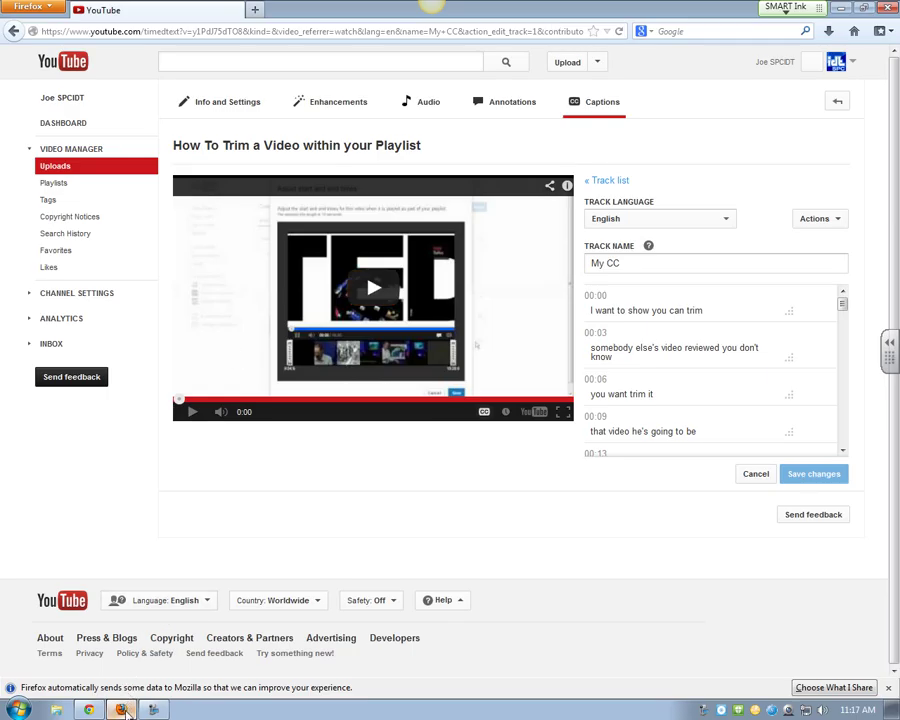
click(89, 710)
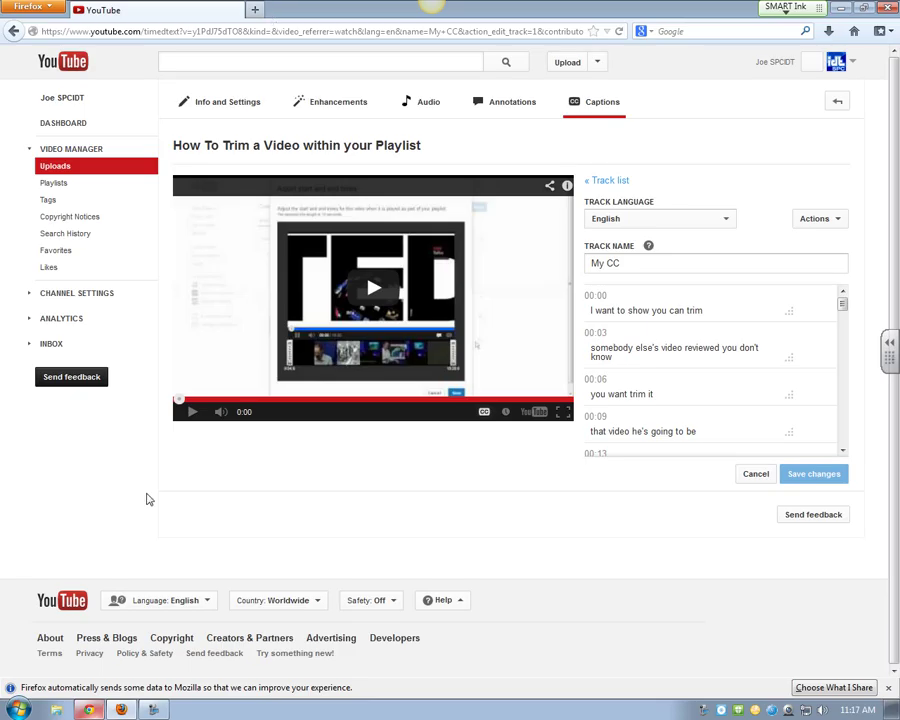
click(89, 709)
click(316, 10)
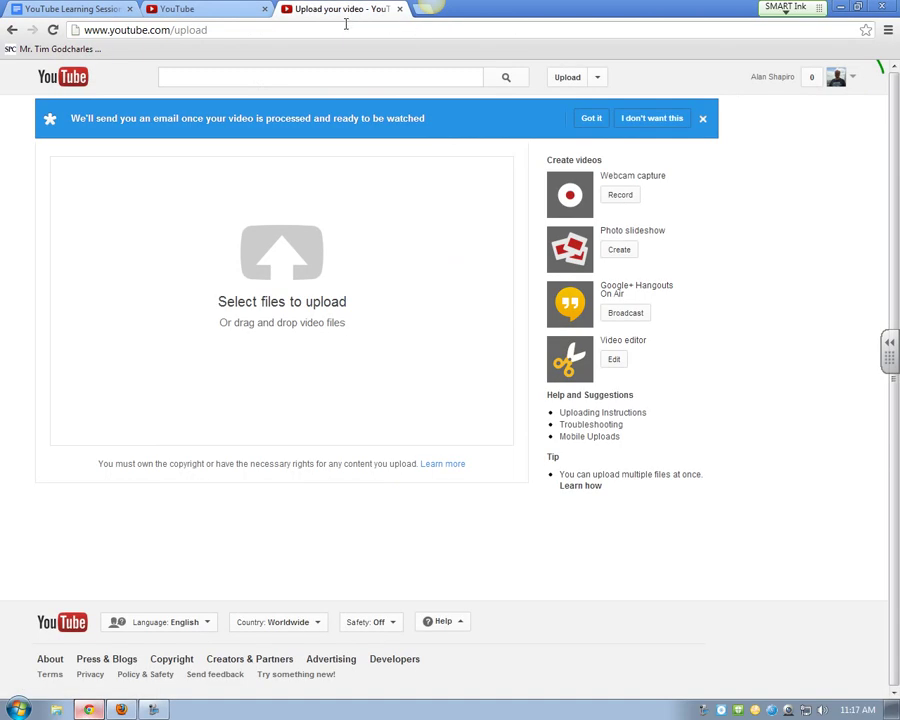
Step: Search YouTube for 'cells' and open '7A - Cells - Bill Nye the Science Guy'
click(250, 74)
text(cv)
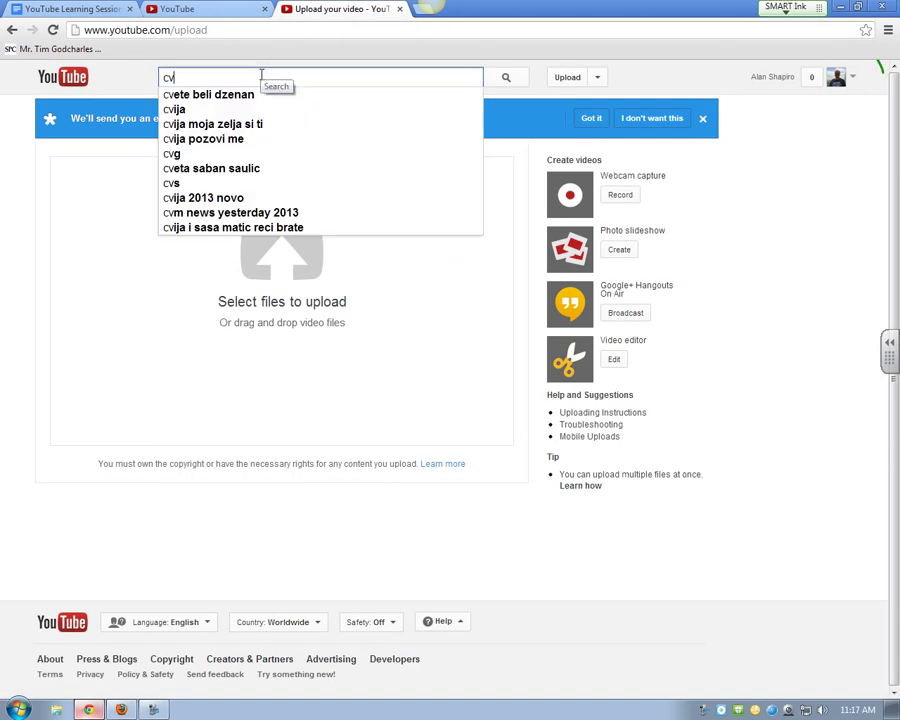
key(BackSpace)
key(BackSpace)
text(cells)
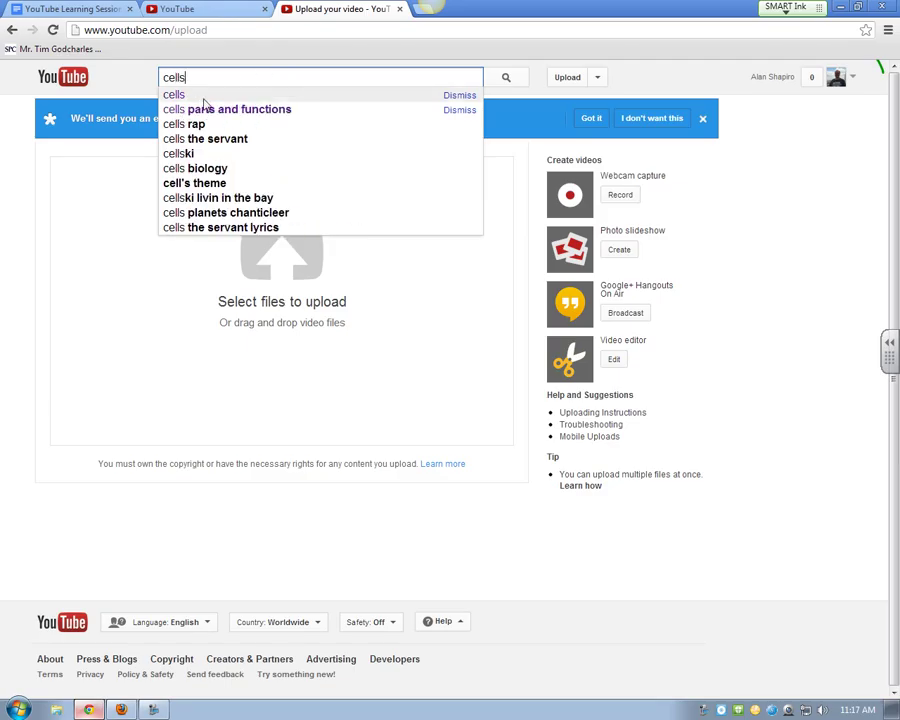
click(204, 99)
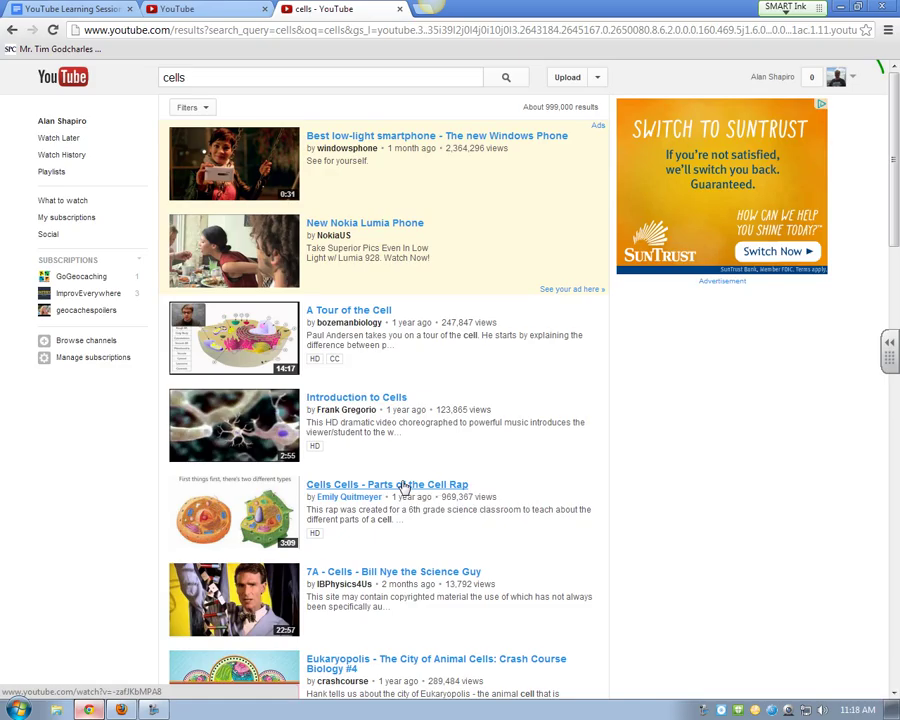
scroll(404, 487, down, 1)
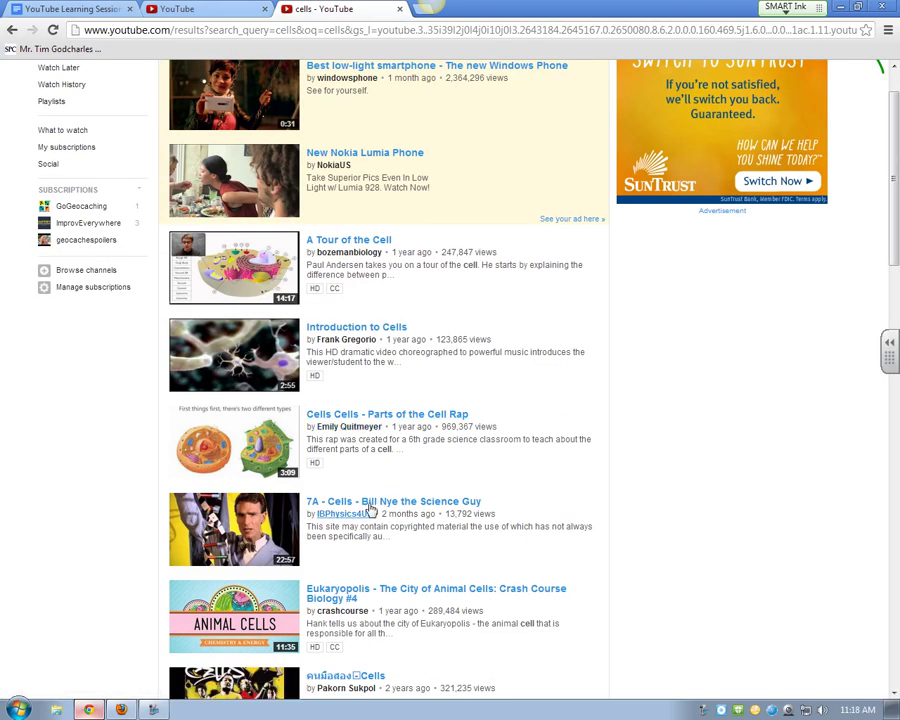
click(480, 504)
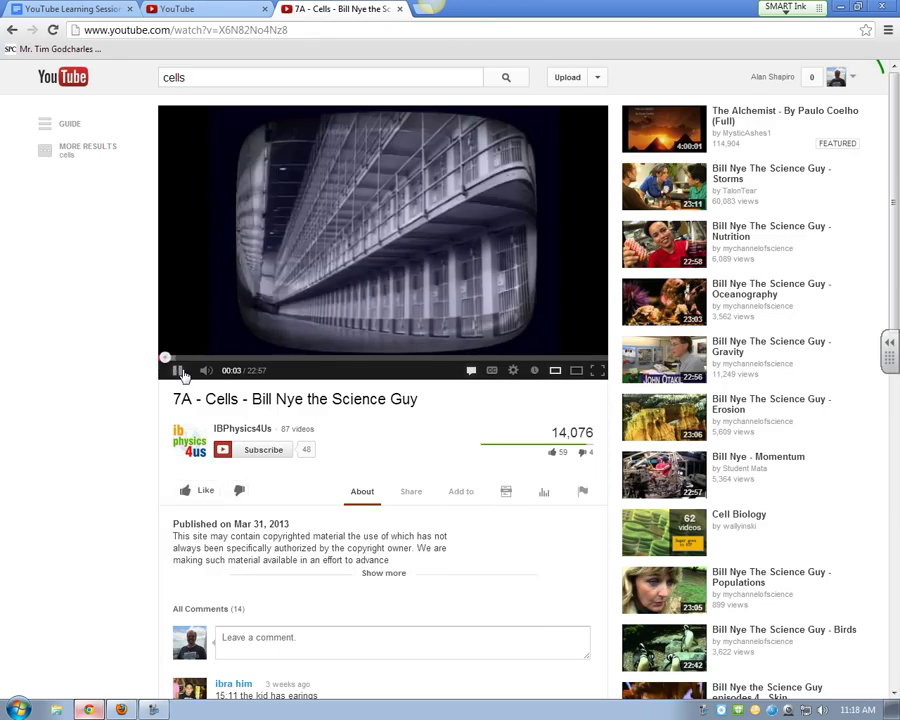
Step: Pause the Bill Nye video and start a new playlist named 'Cell Lesson'
click(180, 371)
click(474, 497)
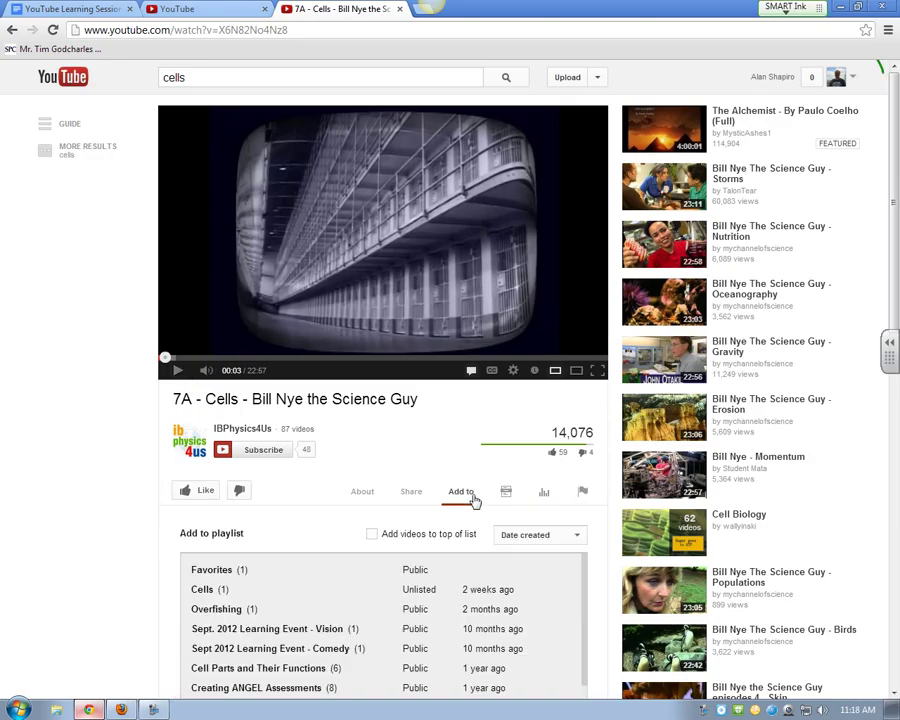
scroll(344, 502, down, 1)
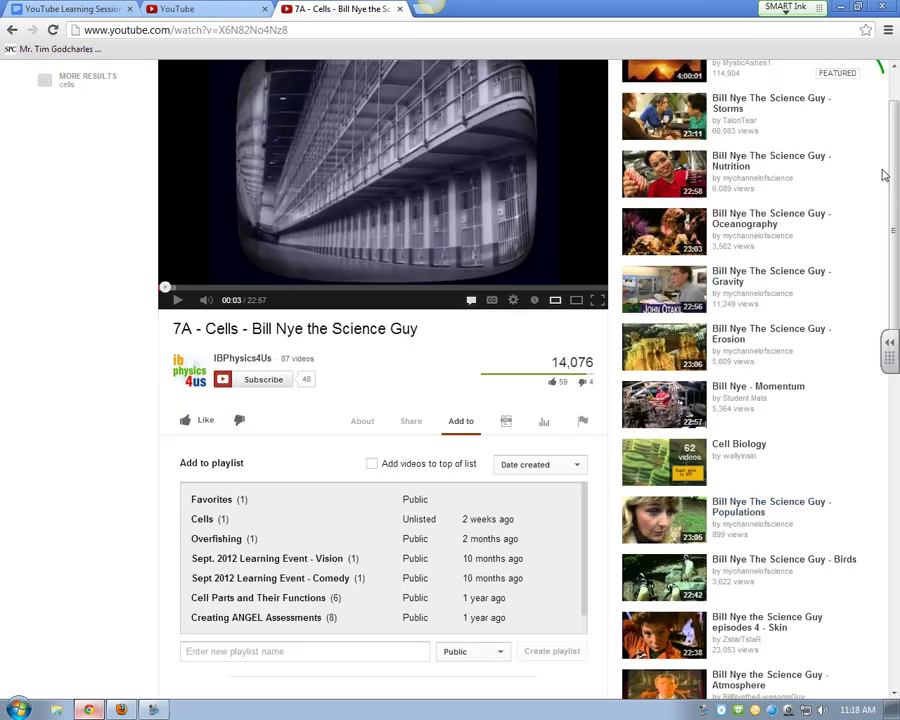
click(225, 651)
text(Cell )
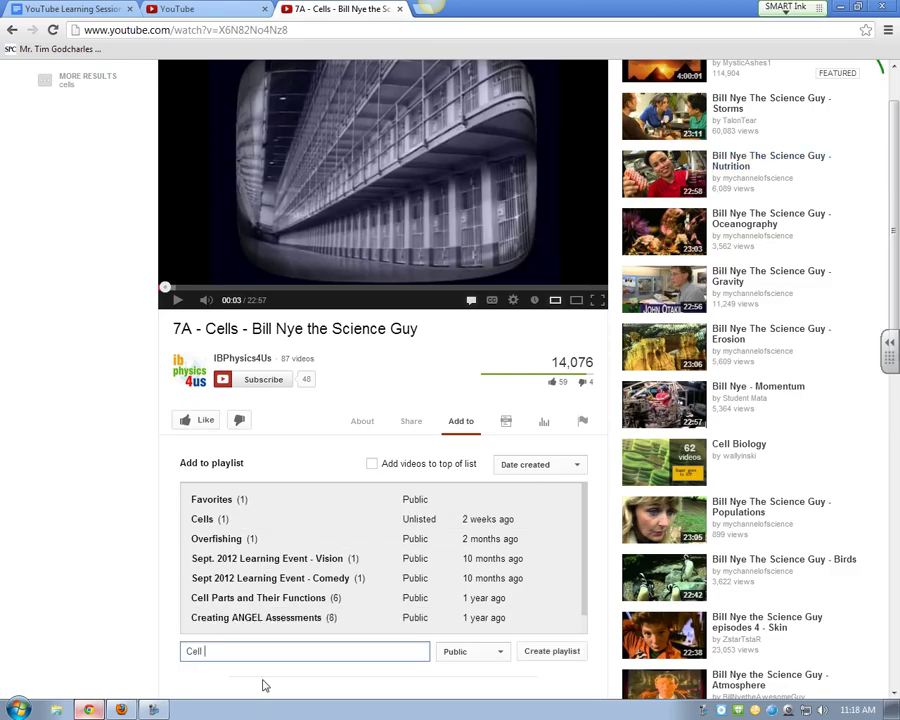
text(Lesson)
Step: Create the Cell Lesson playlist as Unlisted, then return to the cells search results
click(503, 653)
scroll(505, 655, down, 1)
click(499, 580)
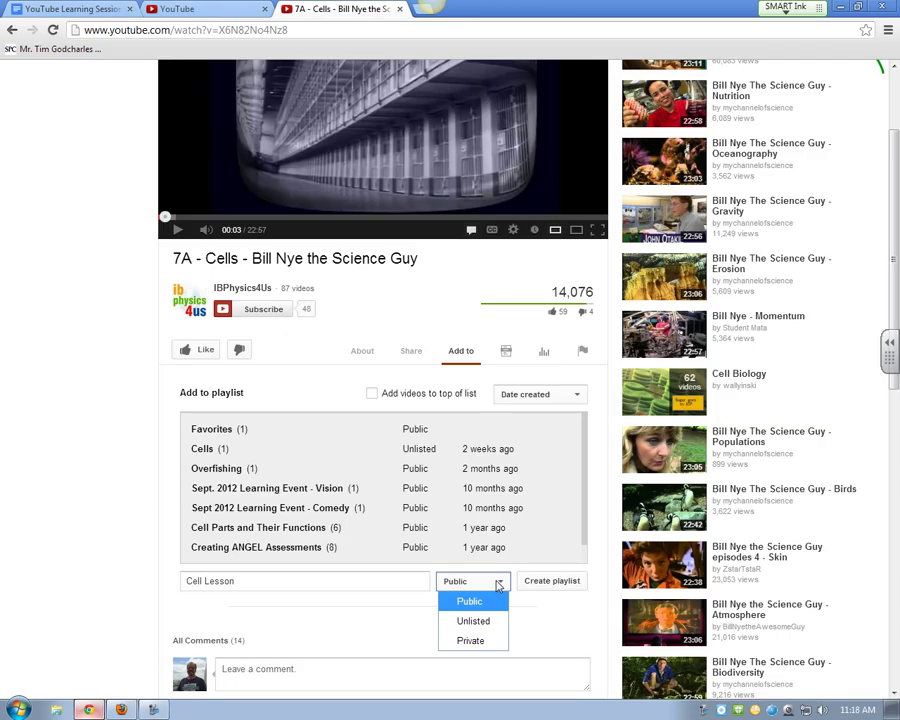
click(480, 621)
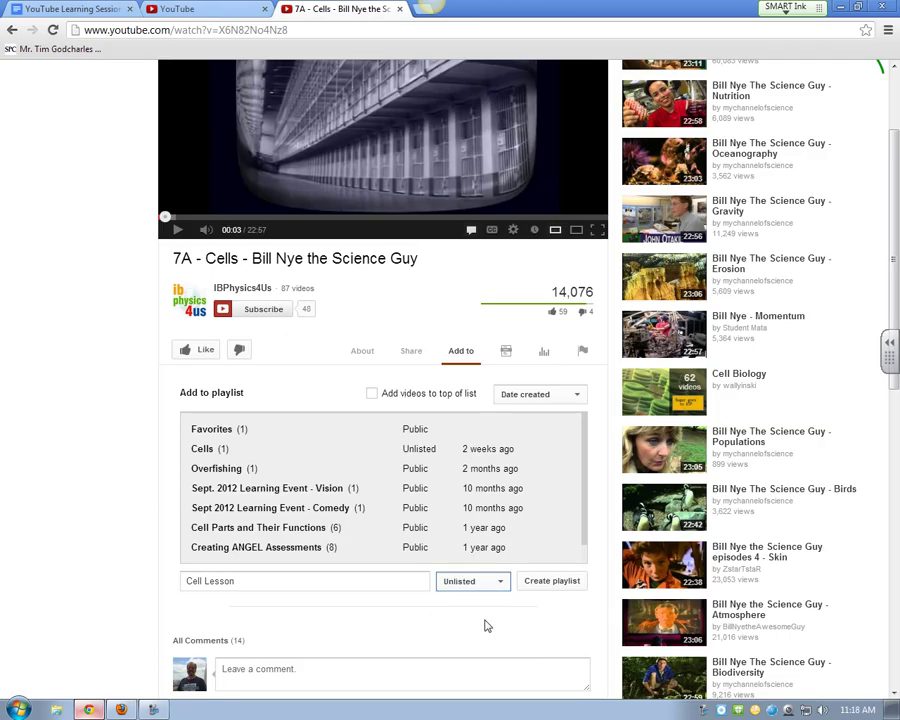
click(557, 588)
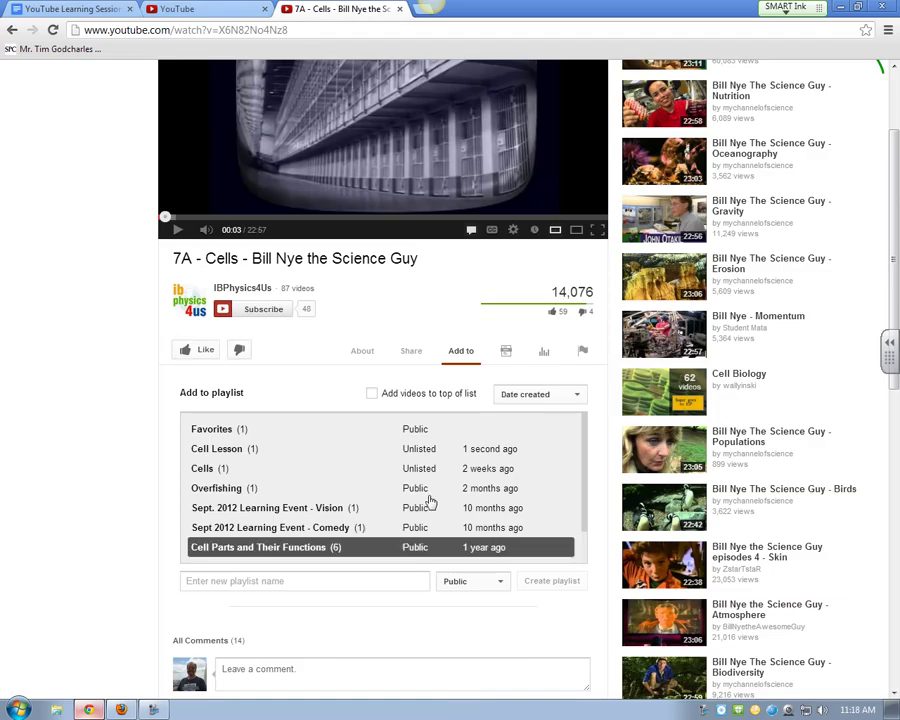
scroll(428, 500, up, 3)
click(13, 30)
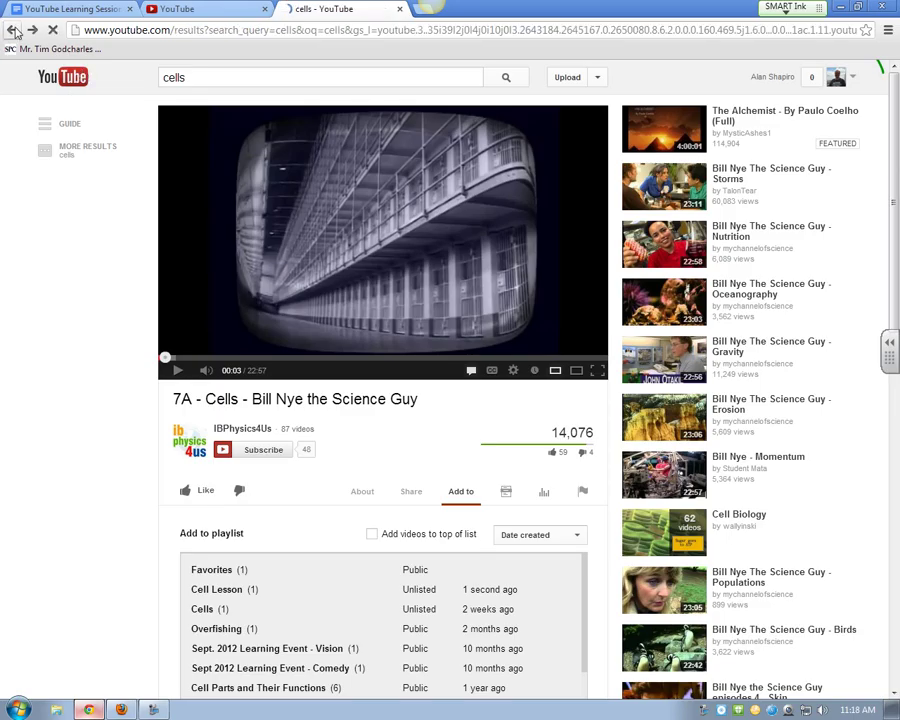
Step: Skip the ad, pause Eukaryopolis, and add it to the Cell Lesson playlist
scroll(440, 533, down, 2)
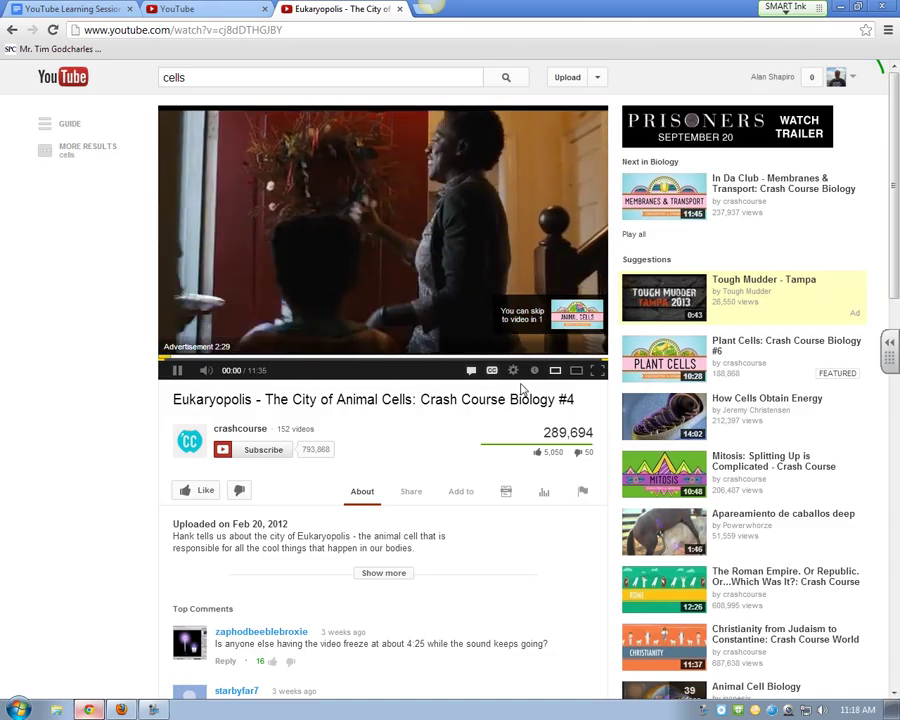
click(541, 320)
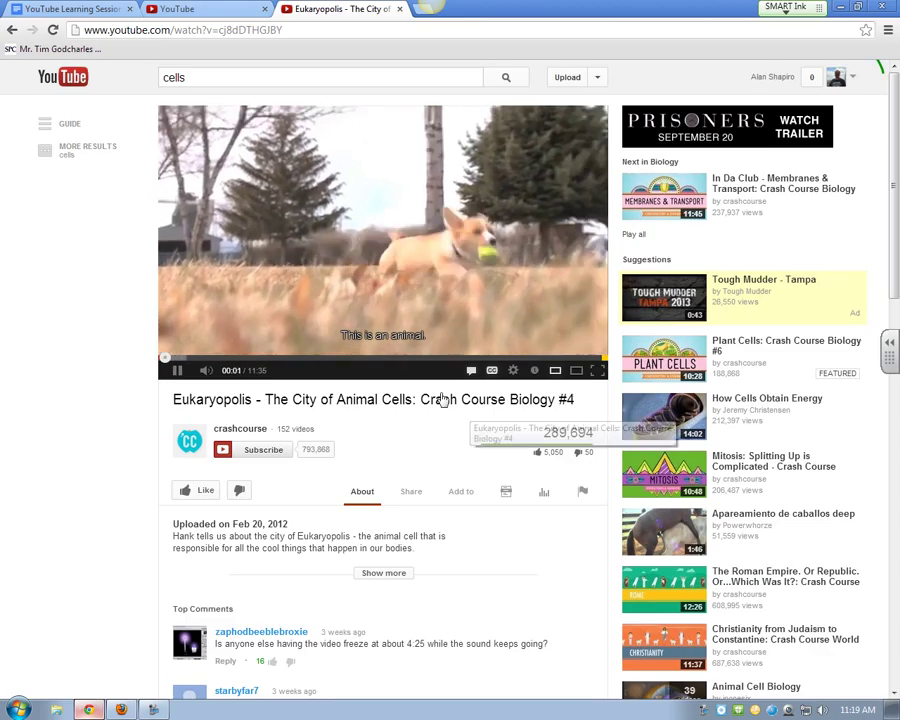
click(179, 372)
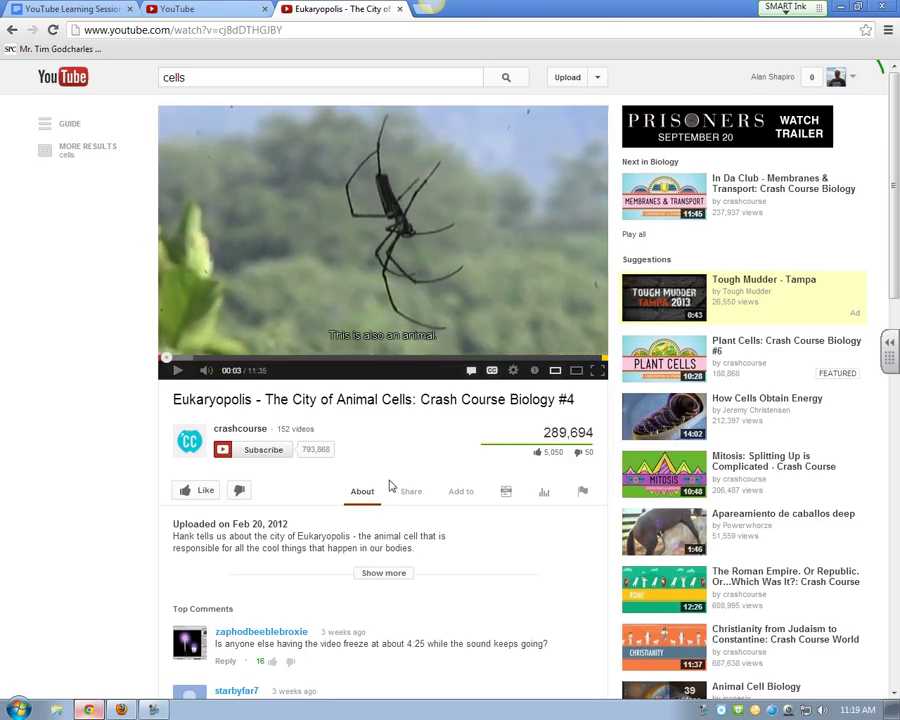
scroll(420, 470, down, 1)
click(462, 428)
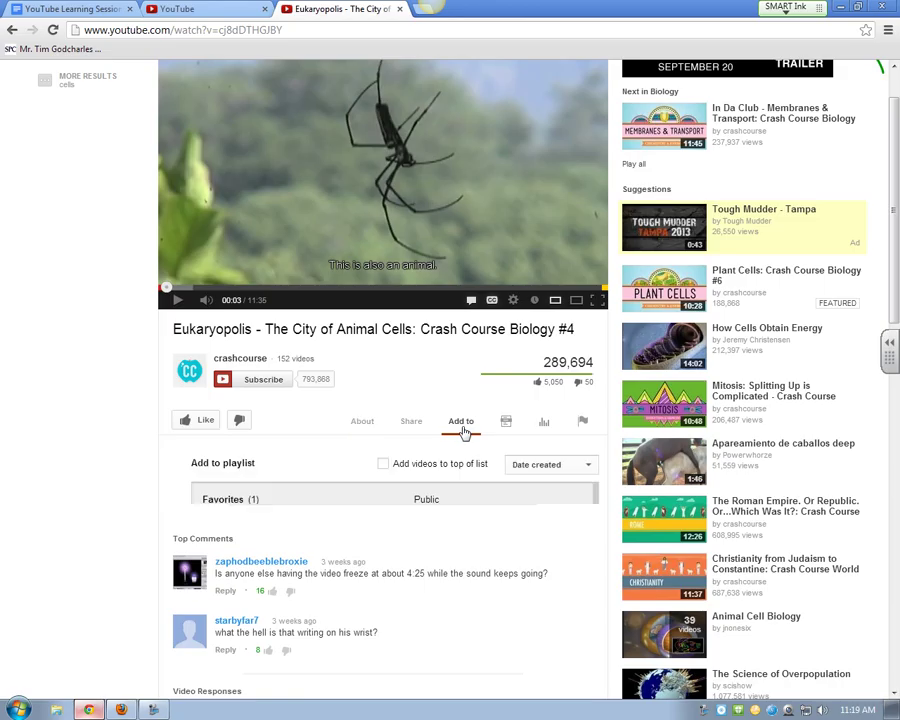
click(228, 520)
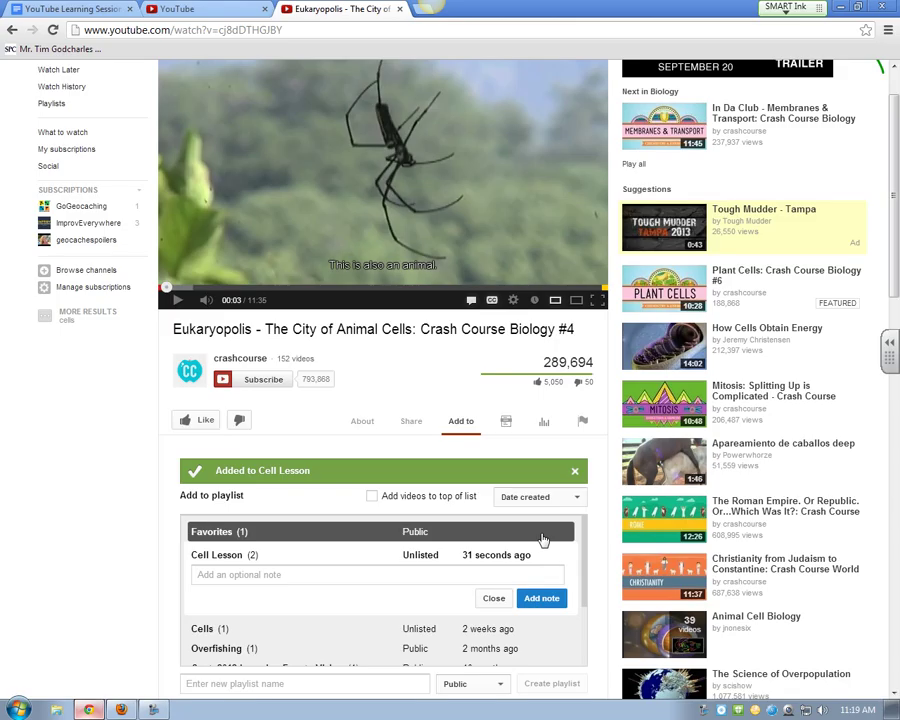
scroll(541, 540, up, 2)
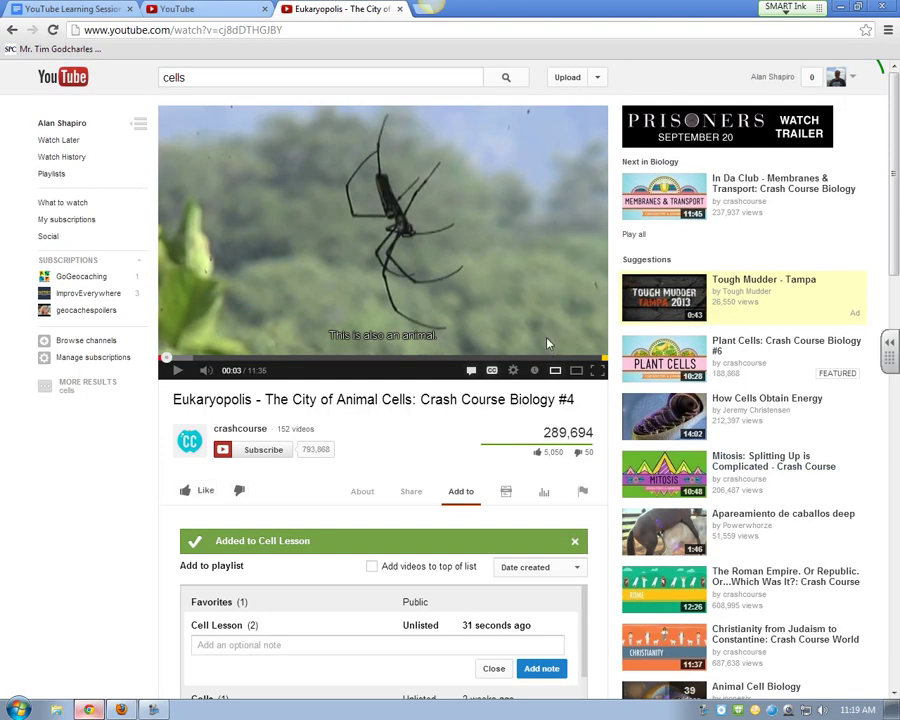
click(594, 78)
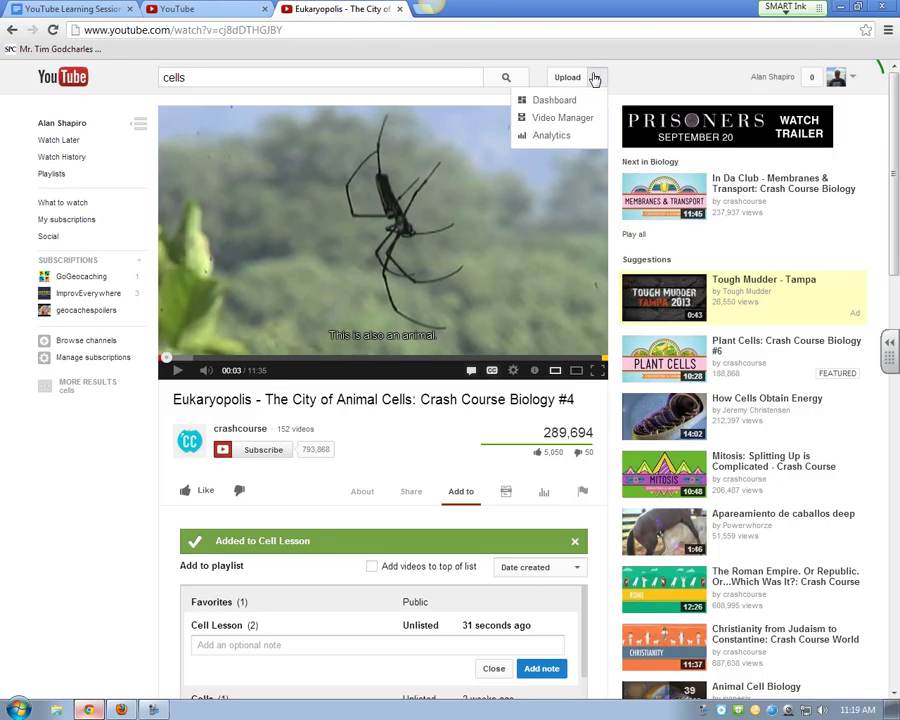
Step: Go to Video Manager's Playlists page listing Cell Lesson, Cells and Overfishing
click(555, 118)
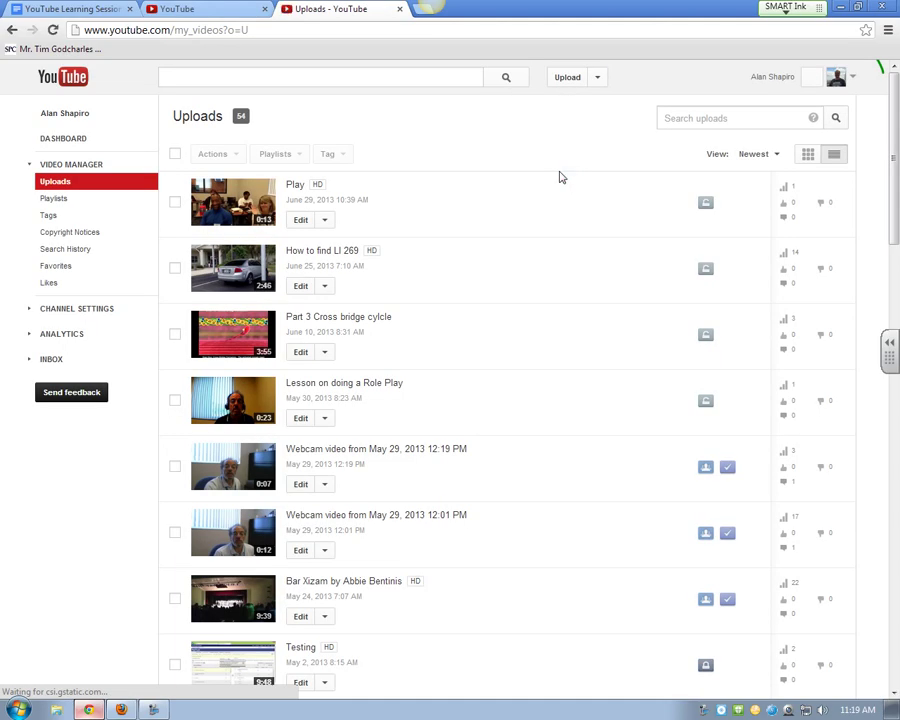
click(54, 140)
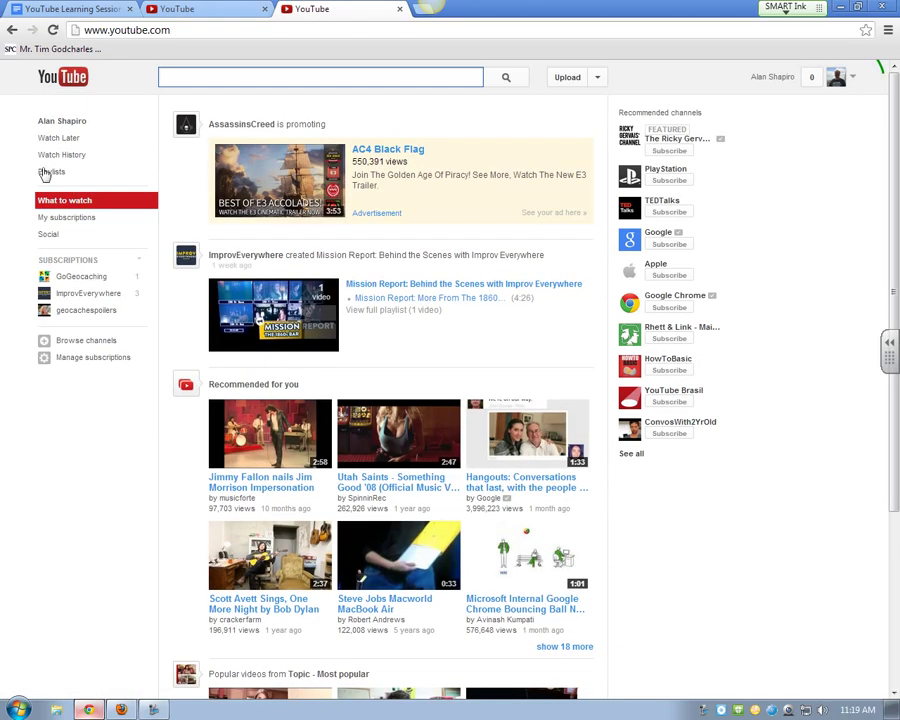
click(47, 172)
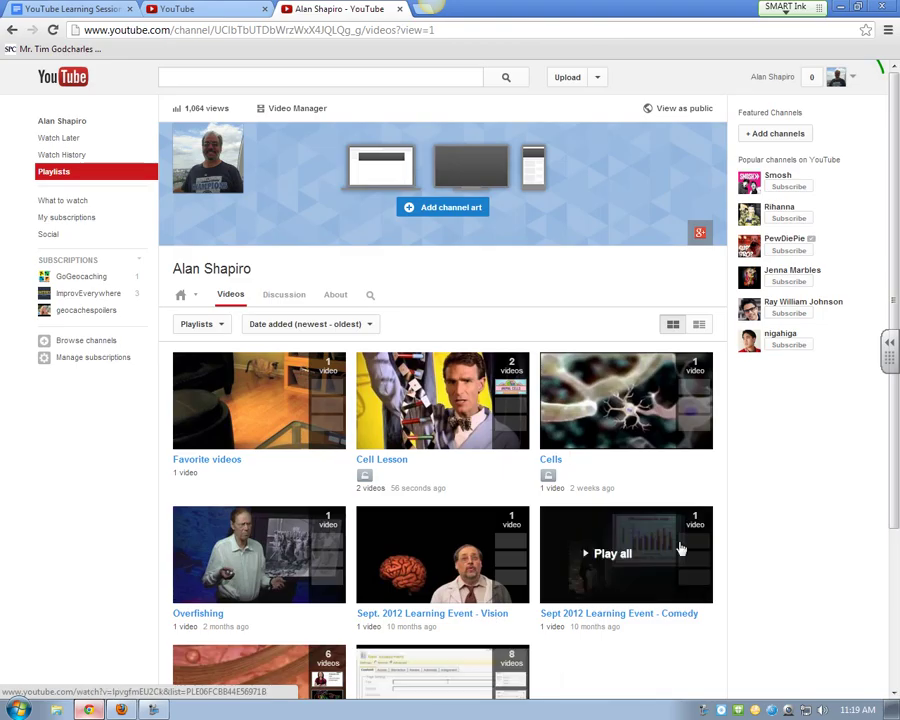
Step: Play all of Cell Lesson, starting with the Bill Nye video, Eukaryopolis queued second
click(410, 365)
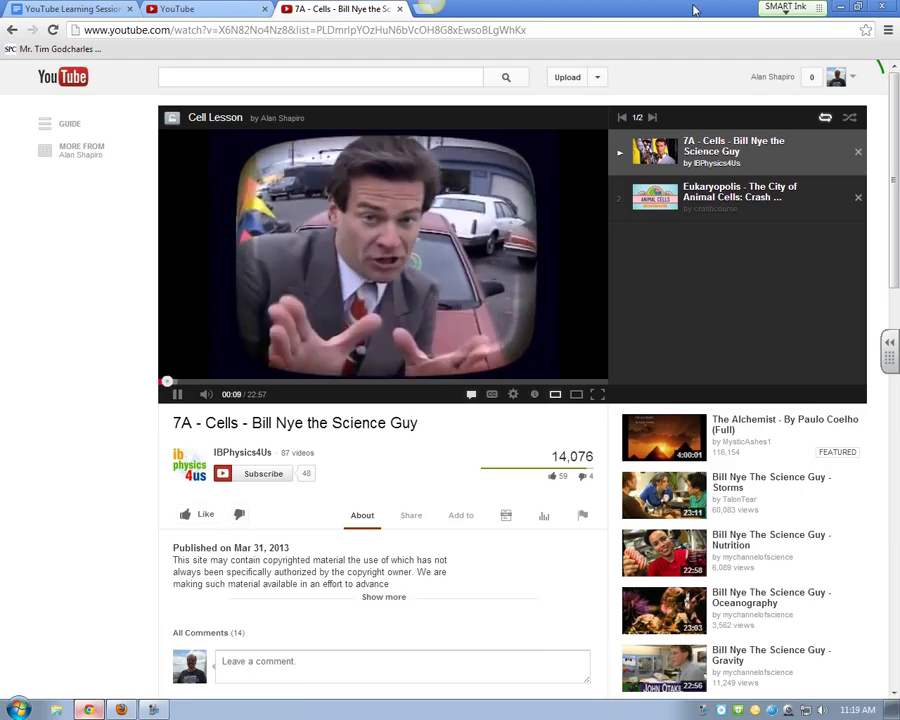
click(598, 76)
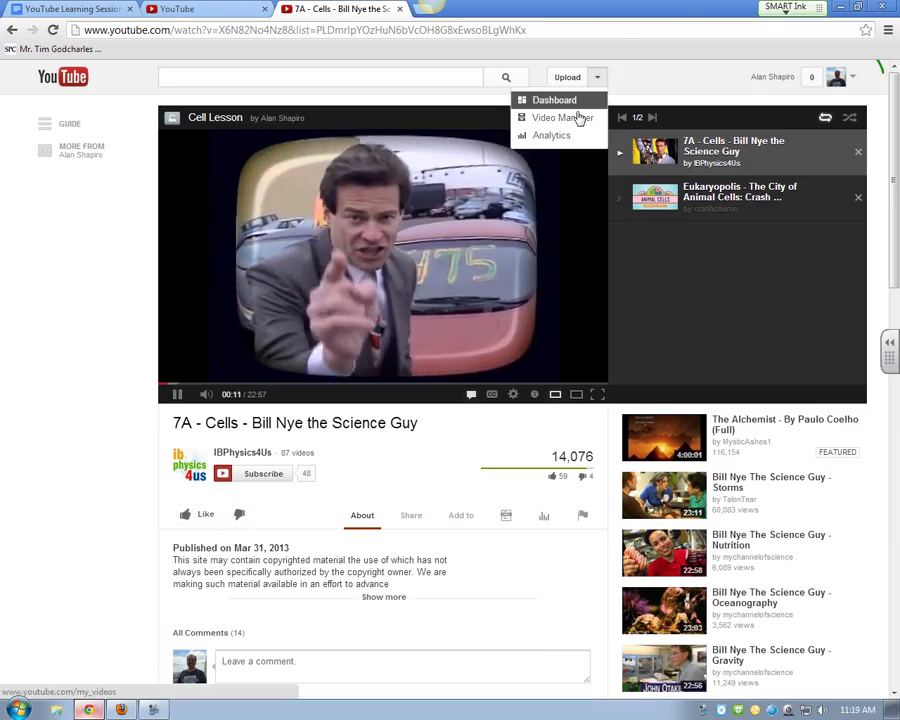
Step: Open the Cell Lesson playlist's edit page from Video Manager's Playlists list
click(578, 118)
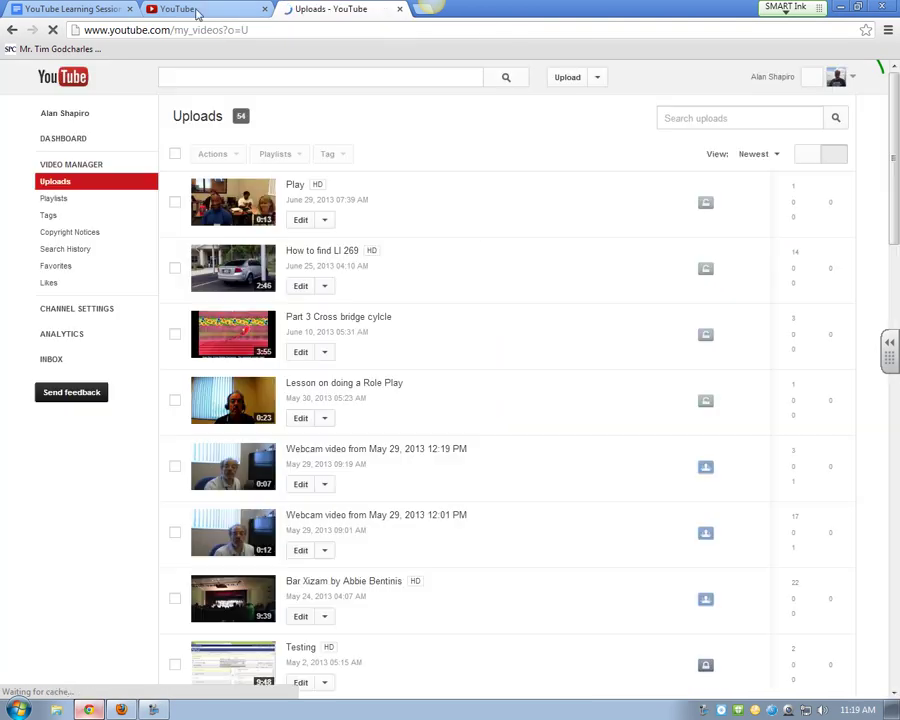
click(79, 205)
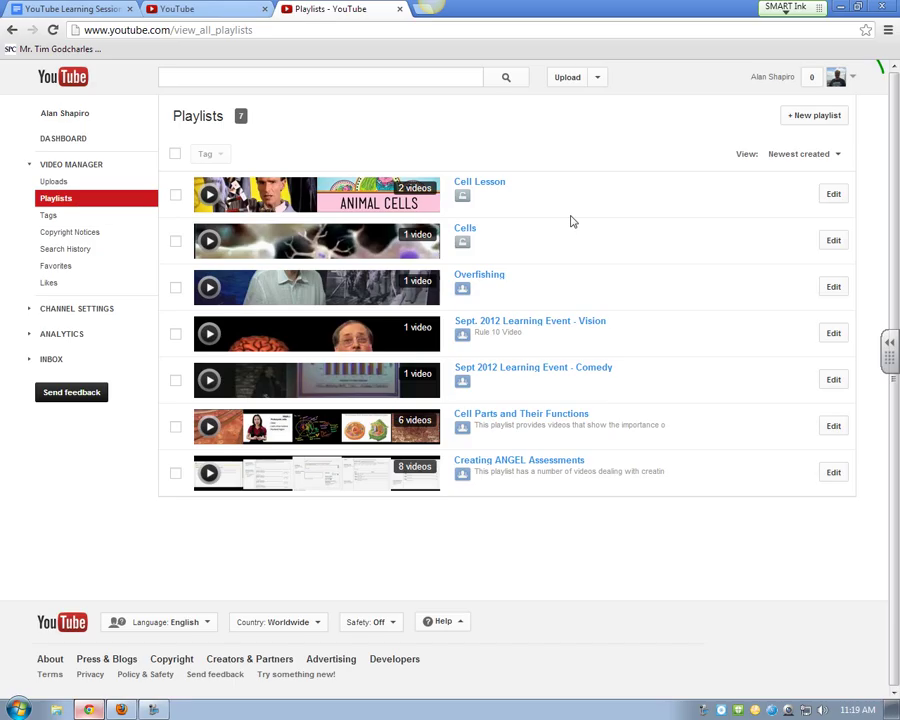
click(831, 194)
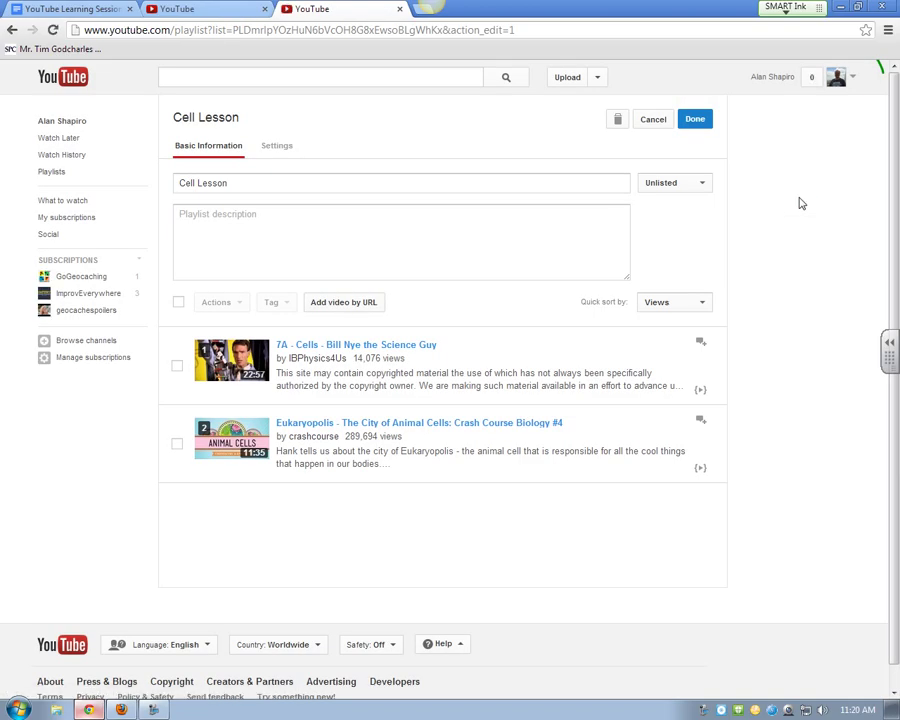
Step: In playlist settings, disallow embedding and likes/dislikes, then return to Basic Information
double_click(278, 147)
click(278, 148)
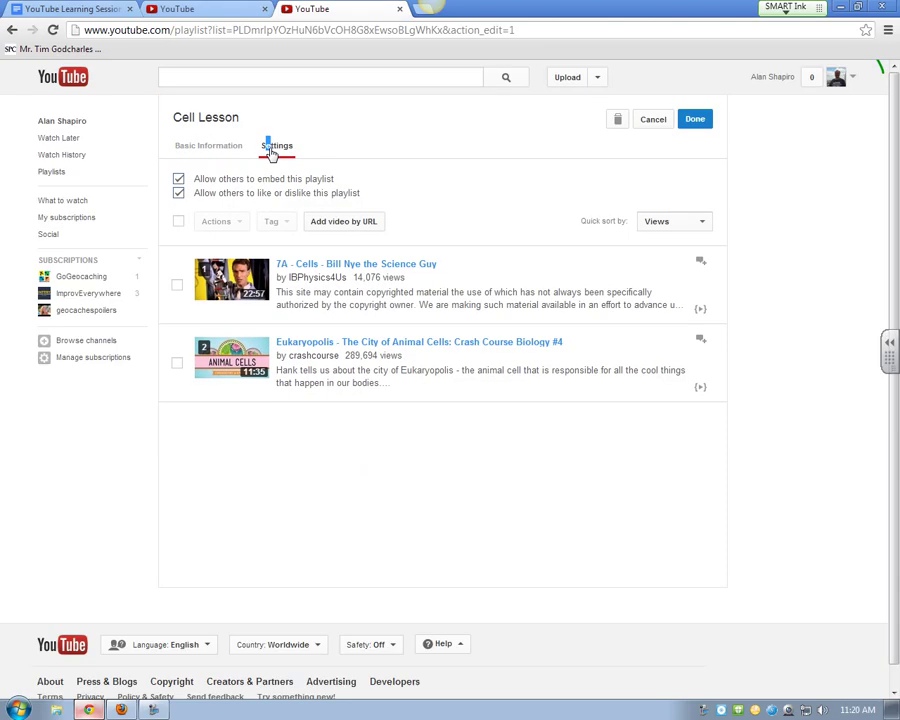
click(179, 180)
click(179, 193)
click(208, 147)
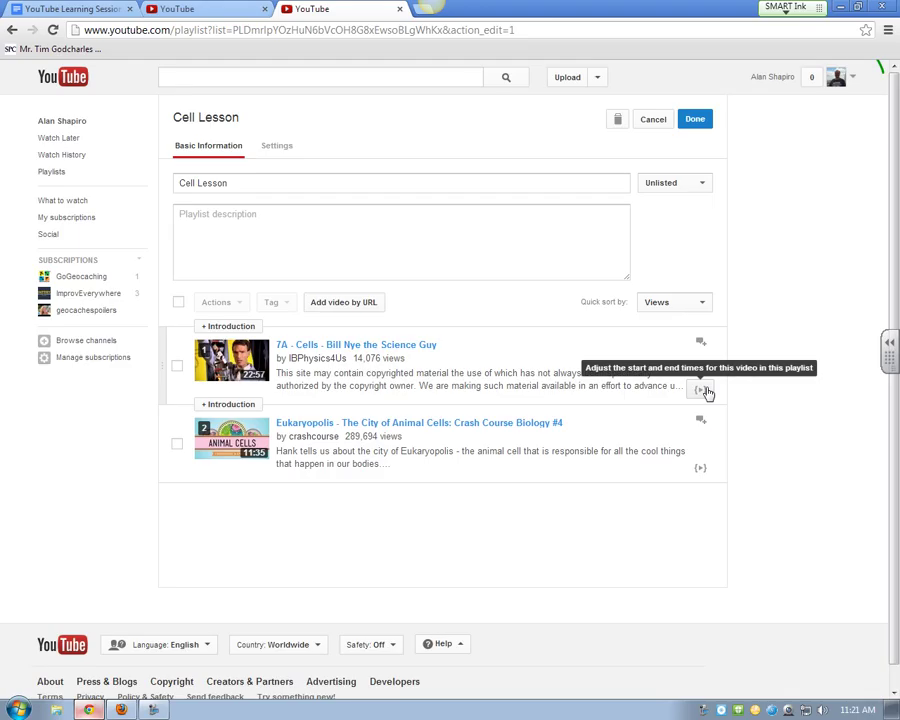
Step: Trim the Bill Nye video to play from 5:45 to 8:23
click(703, 390)
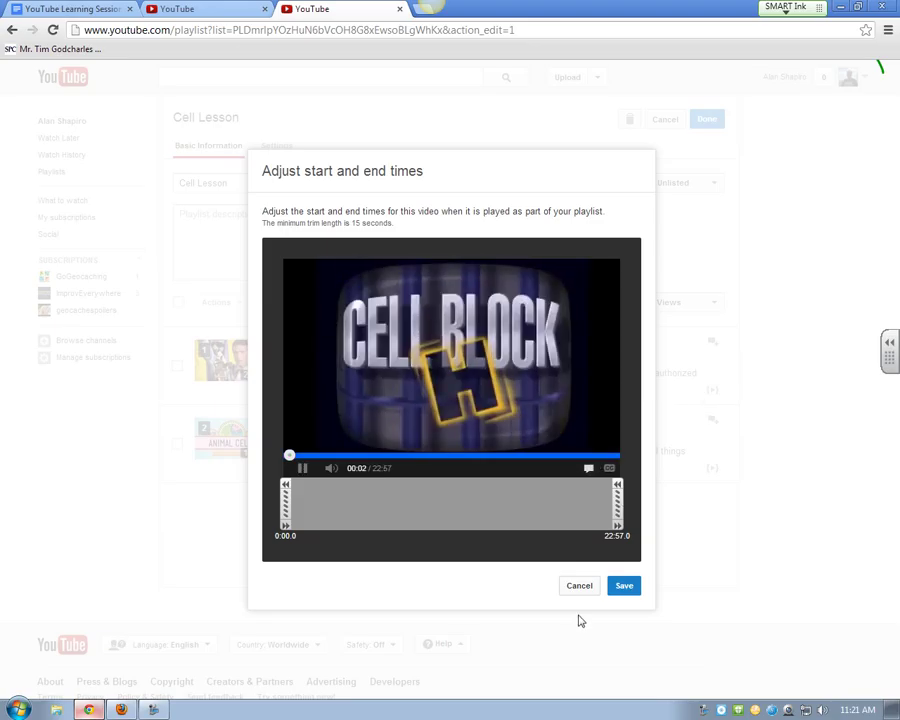
click(303, 468)
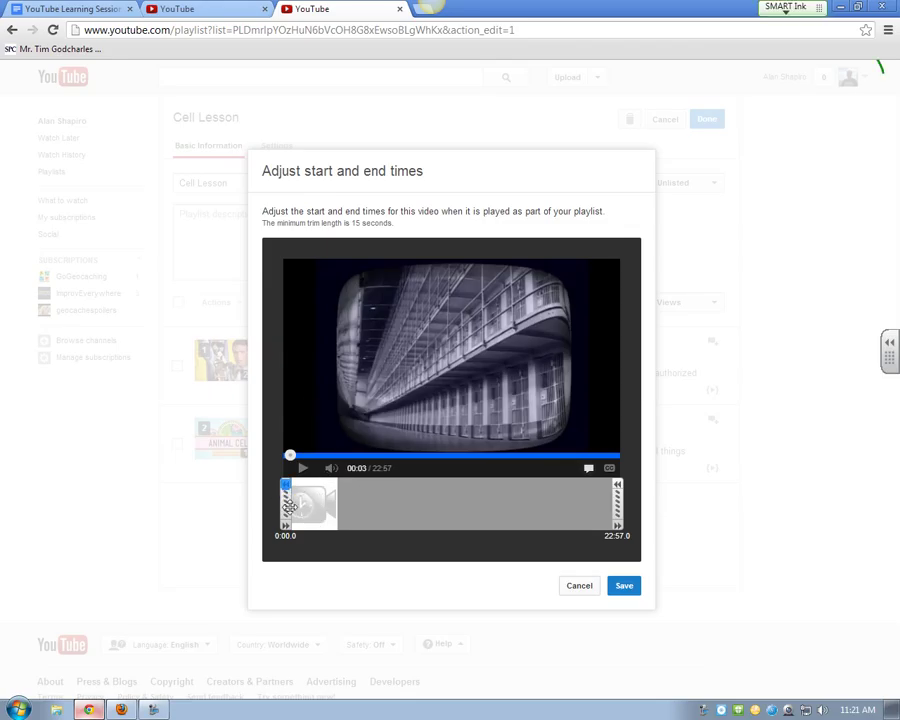
mouse_move(287, 500)
mouse_down()
mouse_move(369, 503)
mouse_move(287, 503)
mouse_up()
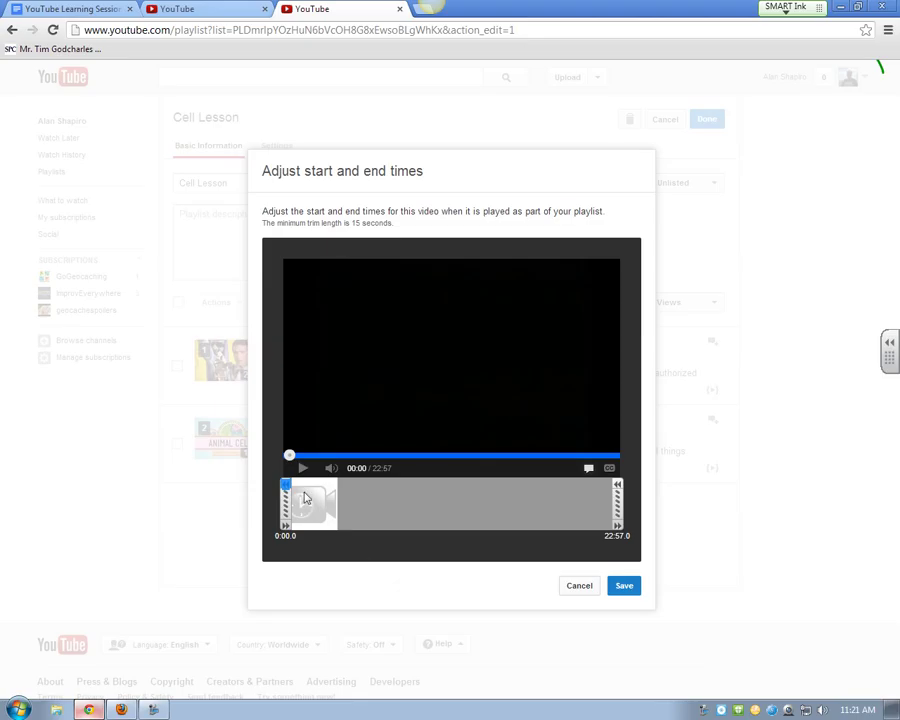
drag(287, 503, 362, 505)
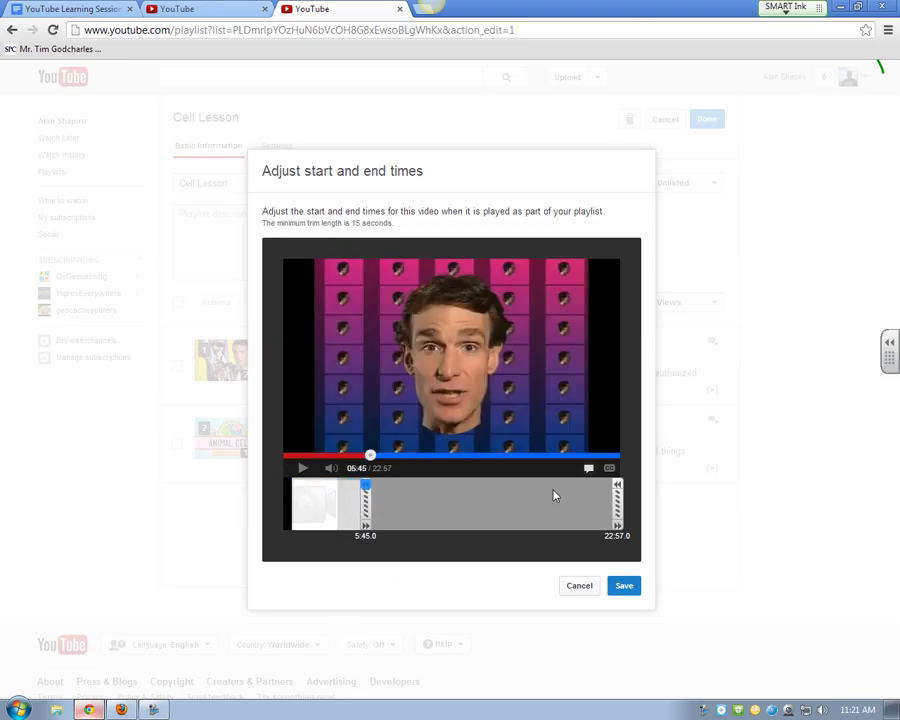
drag(616, 497, 414, 516)
click(623, 587)
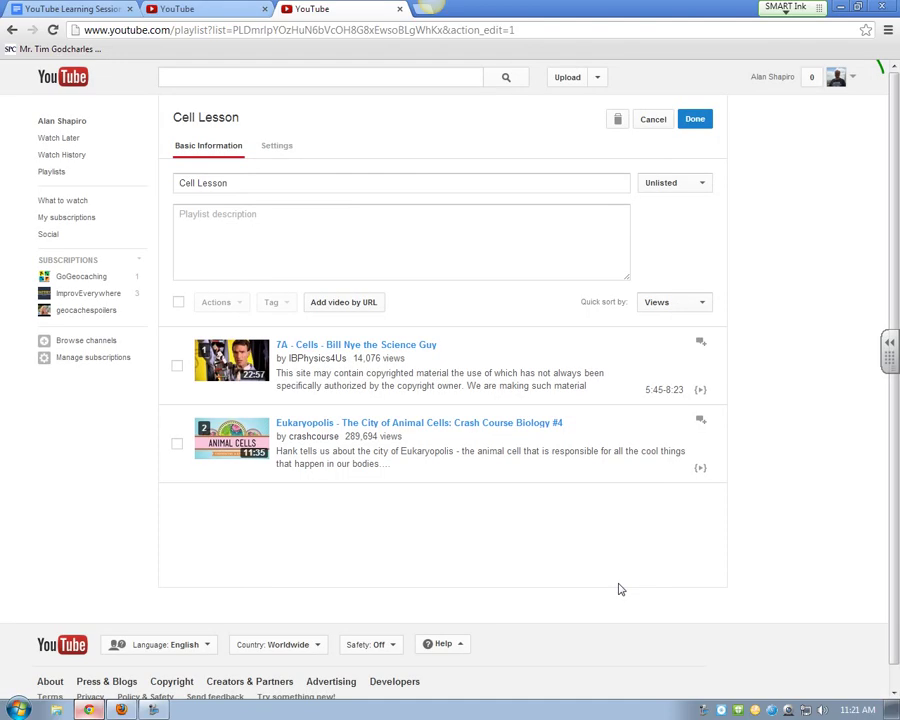
Step: Trim Eukaryopolis to 4:57–7:22, then choose to record a playlist introduction
click(700, 470)
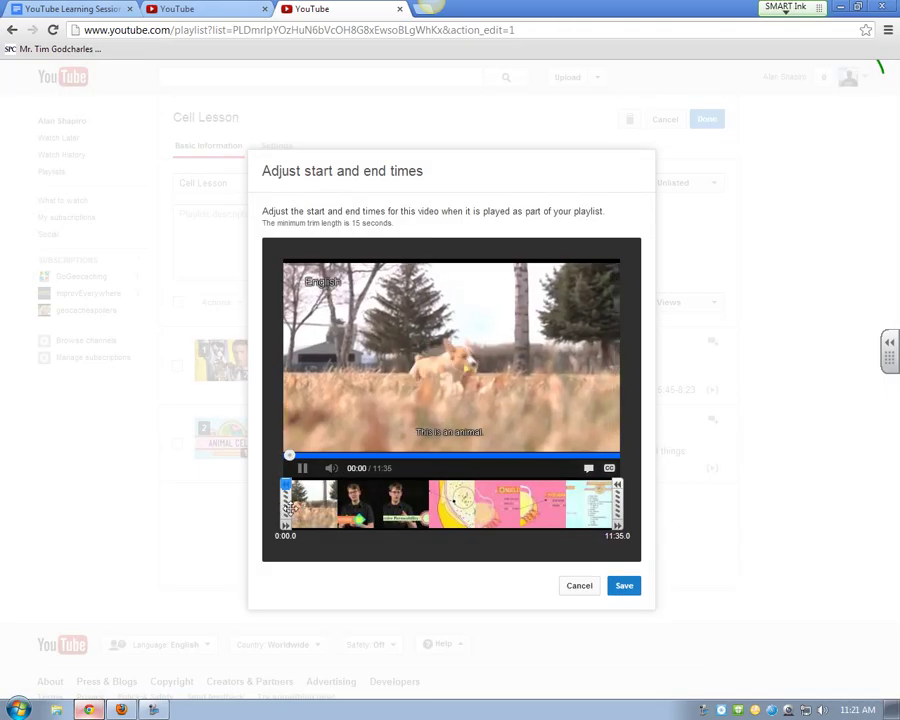
drag(282, 508, 431, 510)
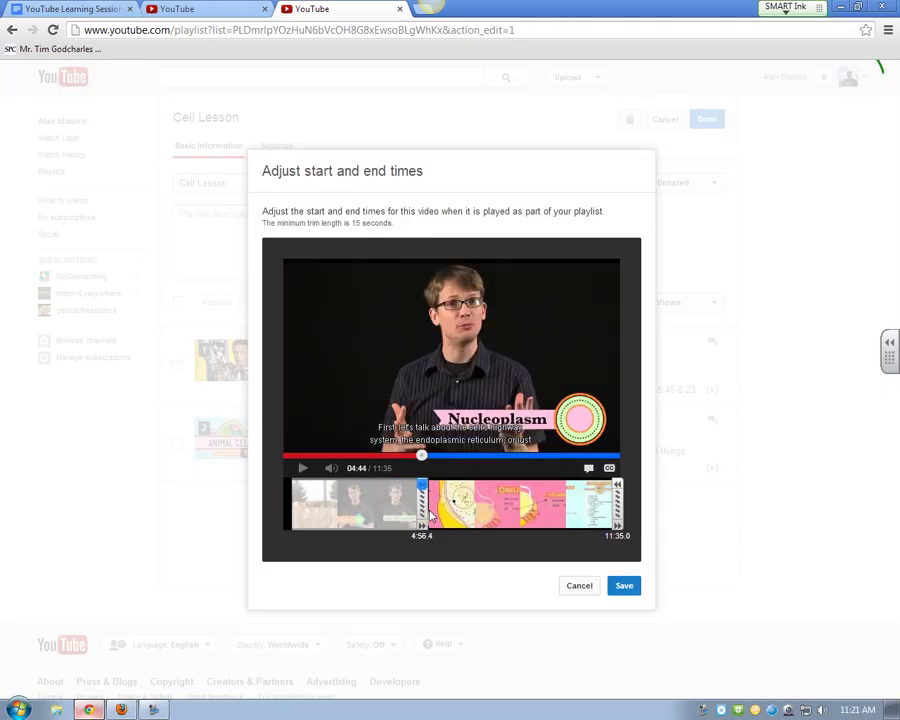
drag(620, 510, 500, 510)
click(623, 588)
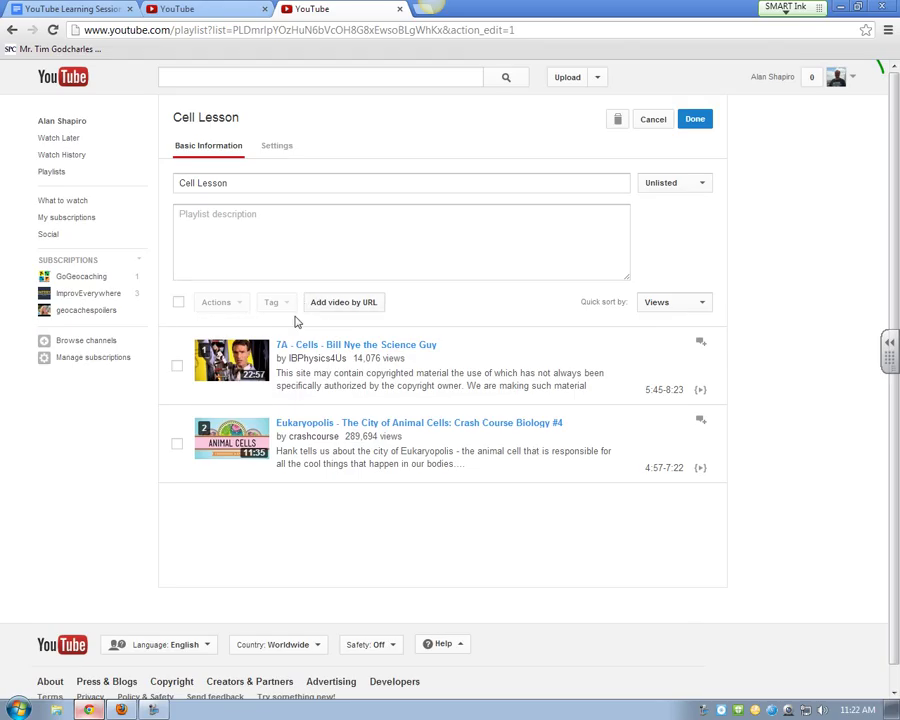
mouse_move(287, 333)
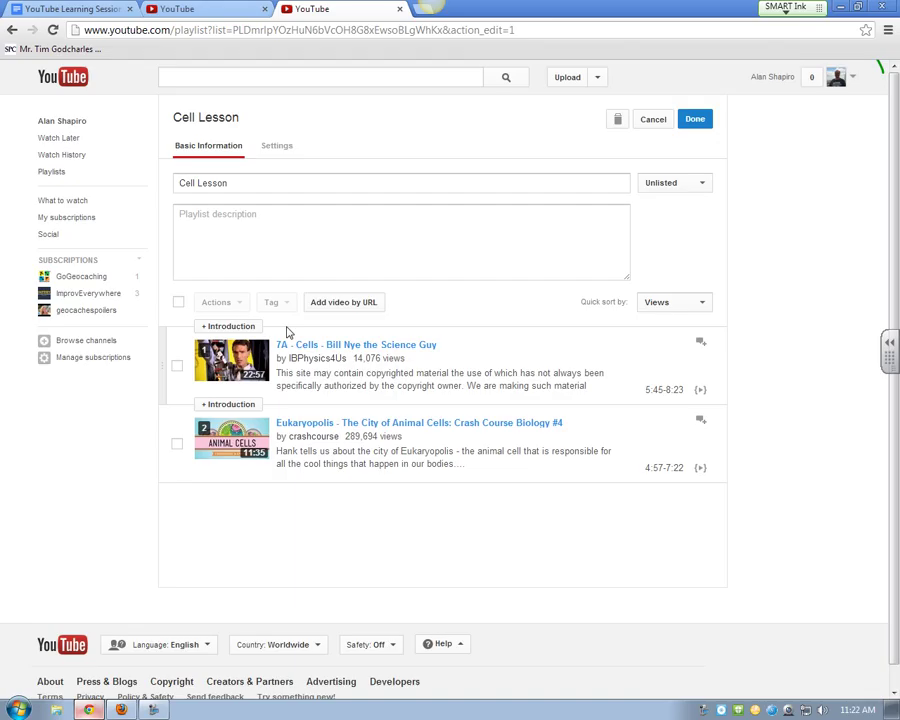
click(228, 326)
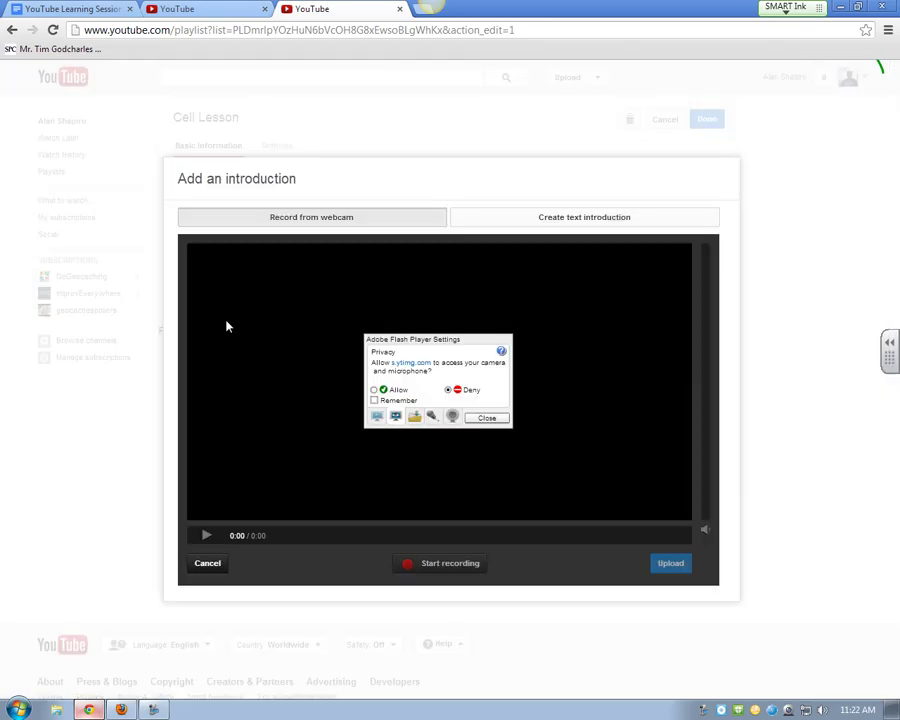
Step: Allow the introduction recorder webcam and microphone access in Flash and Chrome, then close the recorder
click(374, 389)
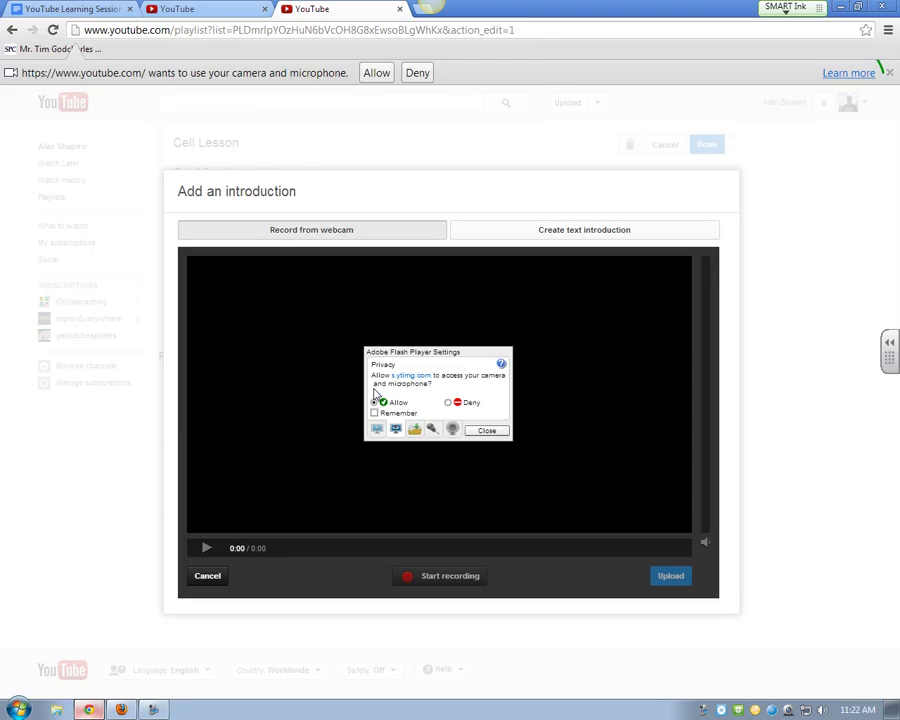
click(488, 430)
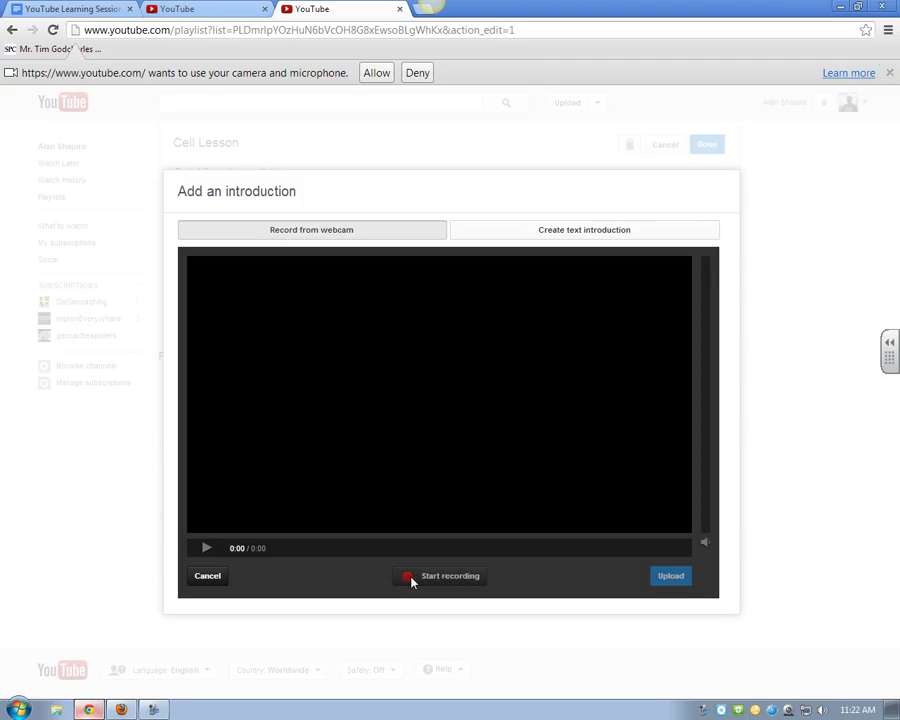
right_click(452, 369)
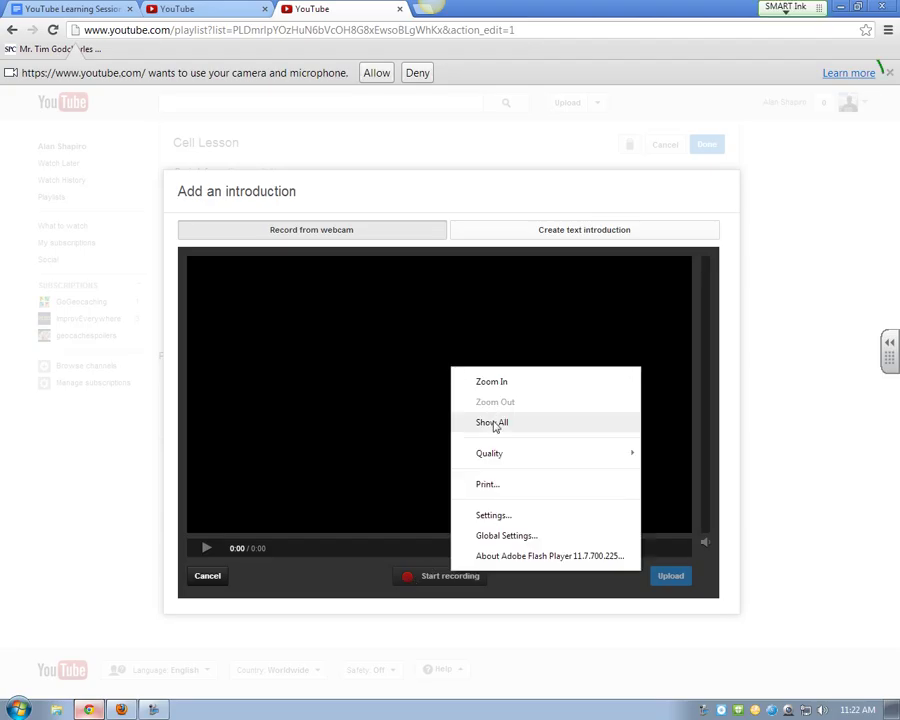
click(500, 517)
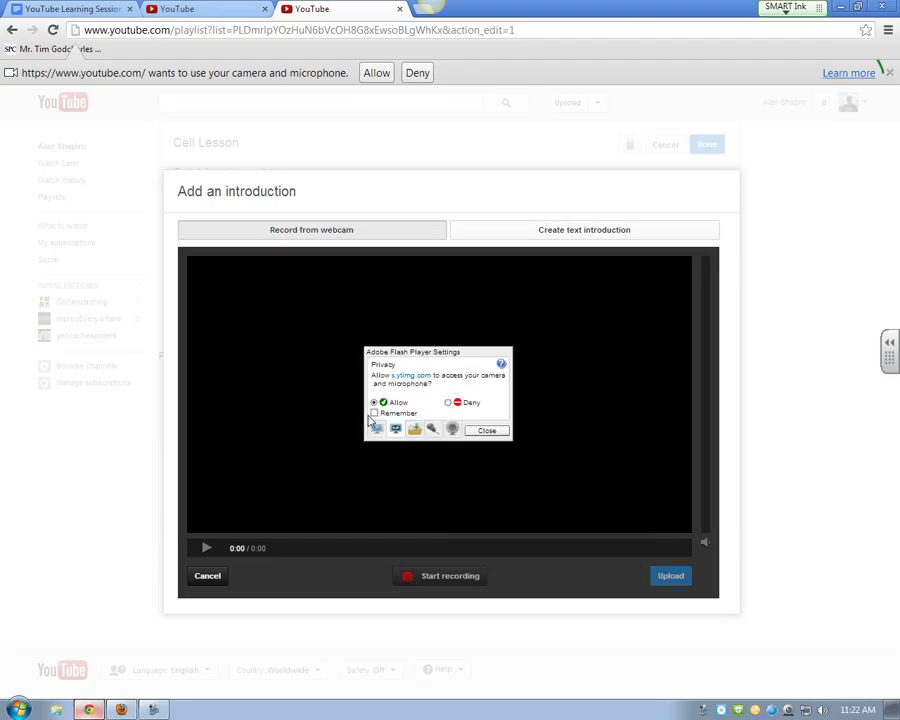
click(452, 428)
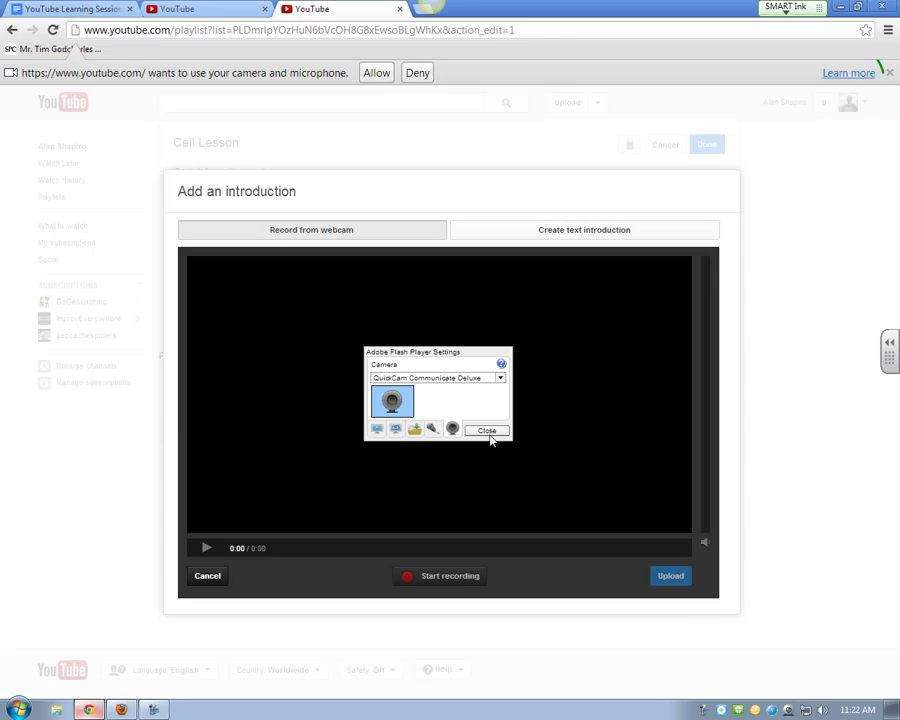
click(487, 431)
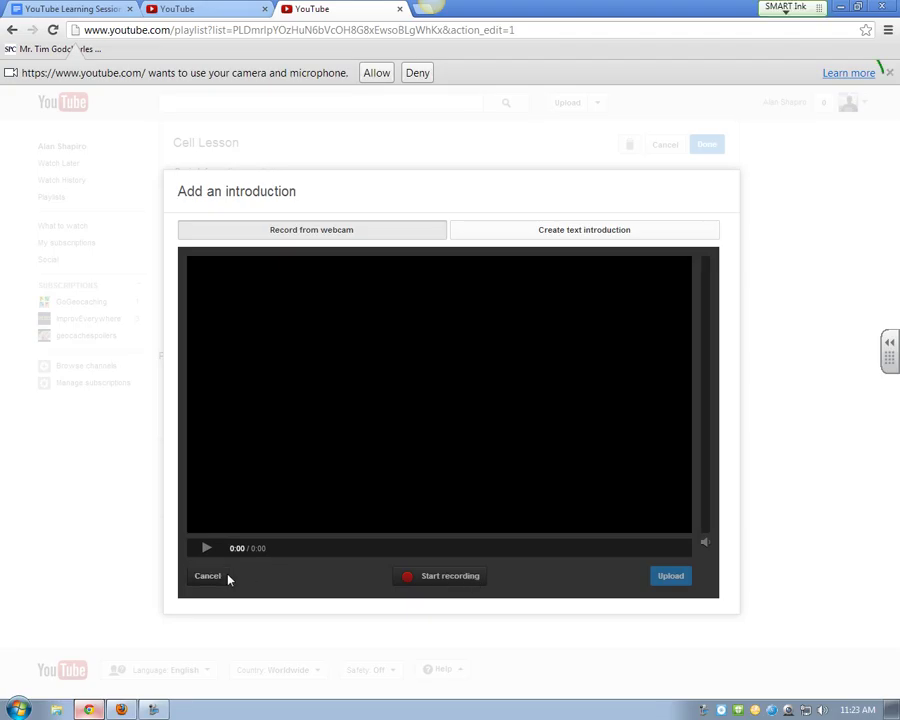
click(375, 76)
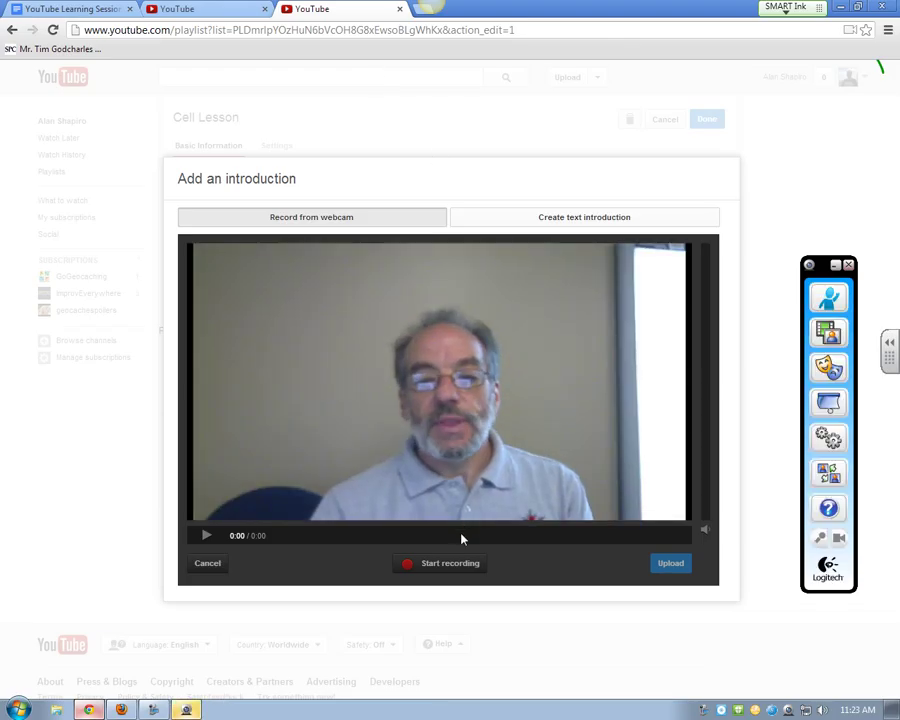
click(443, 568)
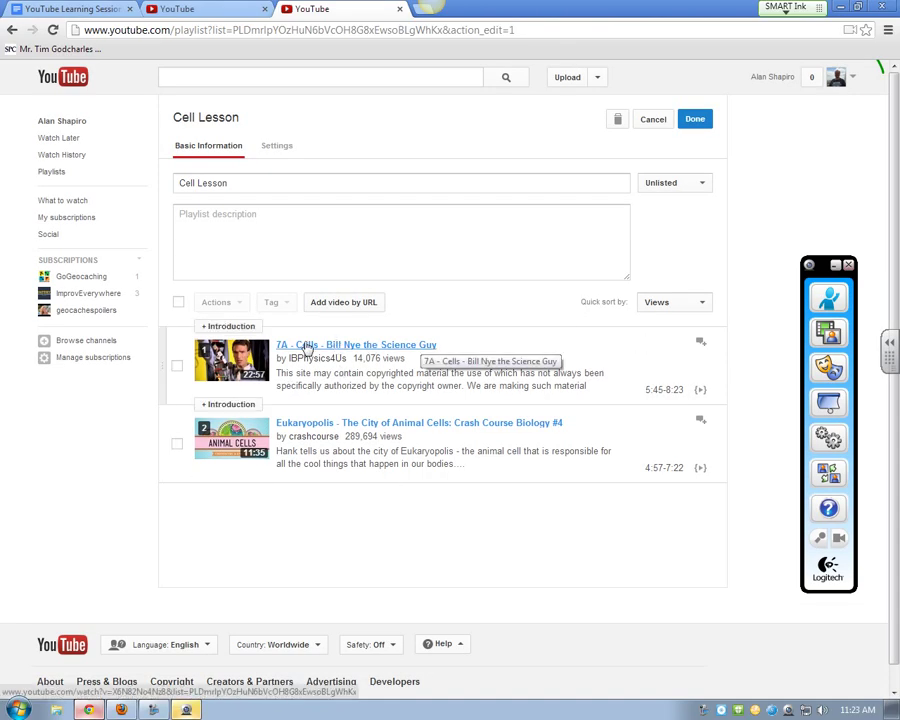
Step: Record a short webcam introduction and upload it ahead of the first Cell Lesson video
click(230, 326)
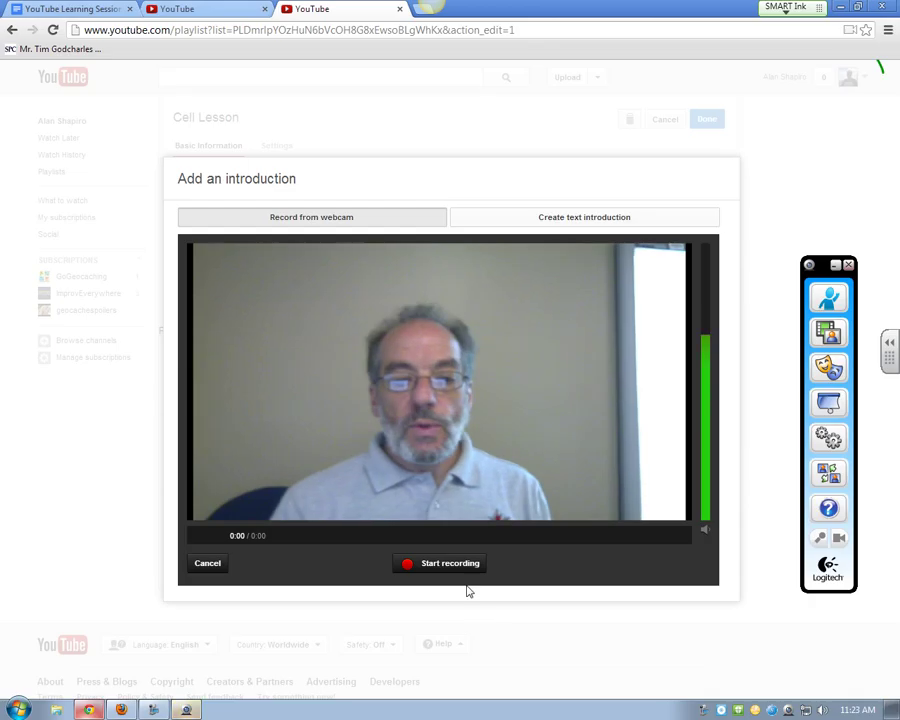
click(440, 563)
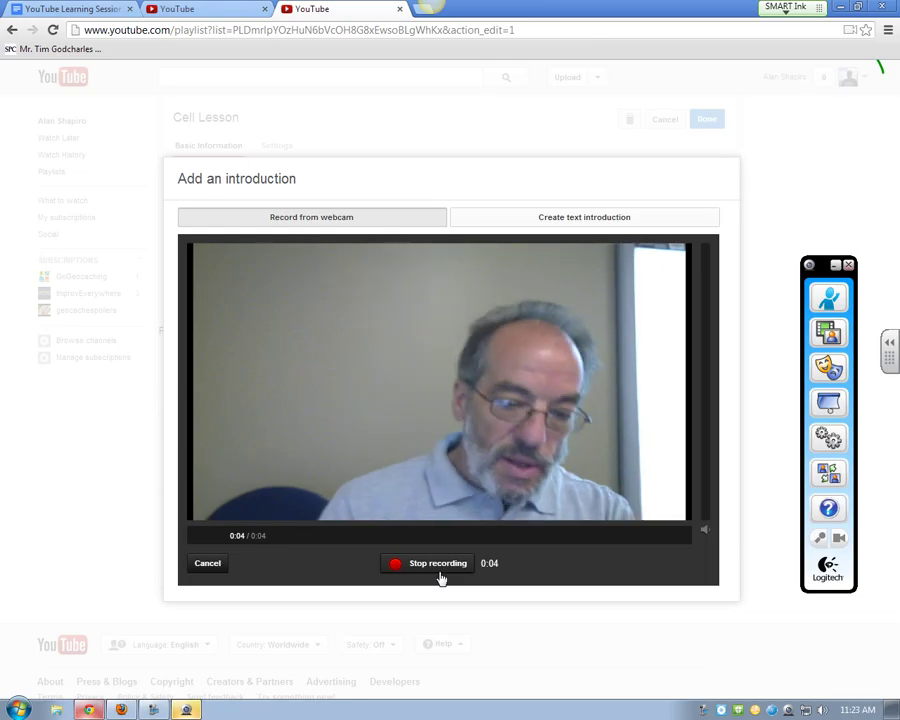
click(440, 565)
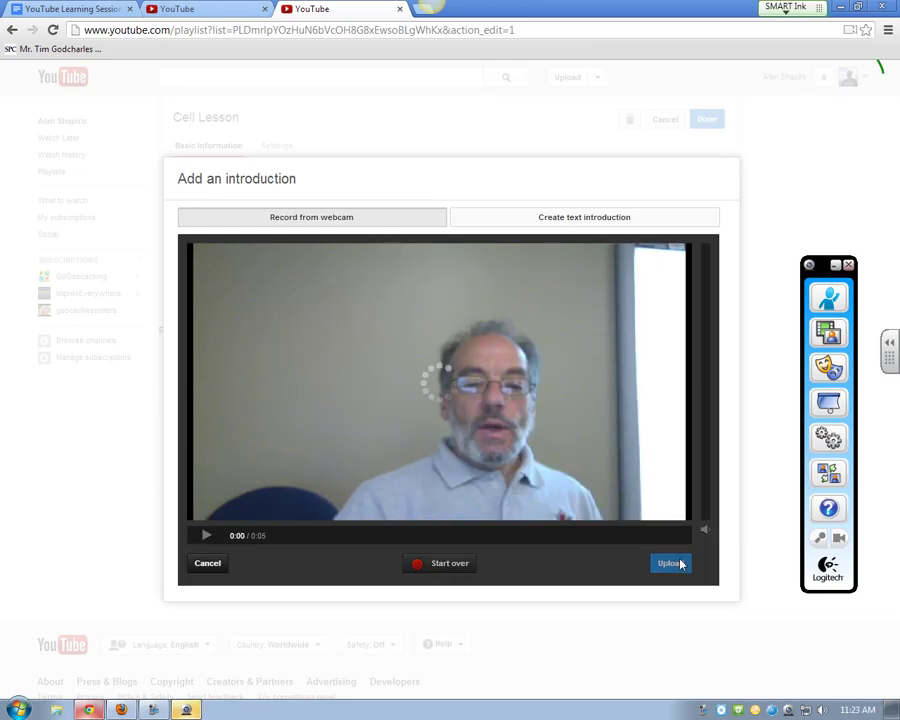
click(670, 564)
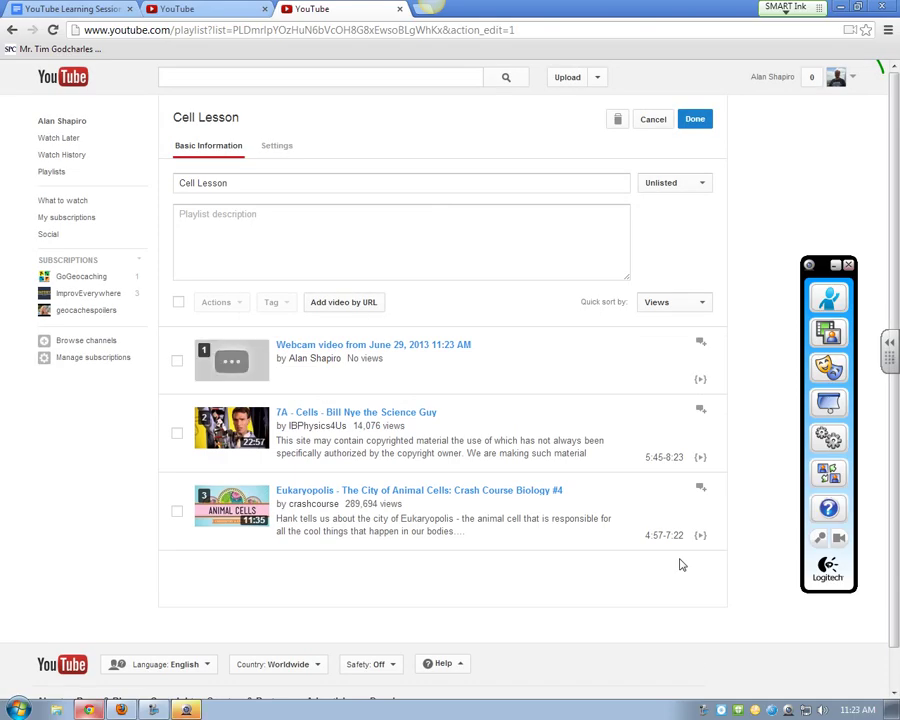
Step: Save the Cell Lesson playlist changes, then show the uploaded videos list in Firefox
mouse_move(217, 454)
click(849, 265)
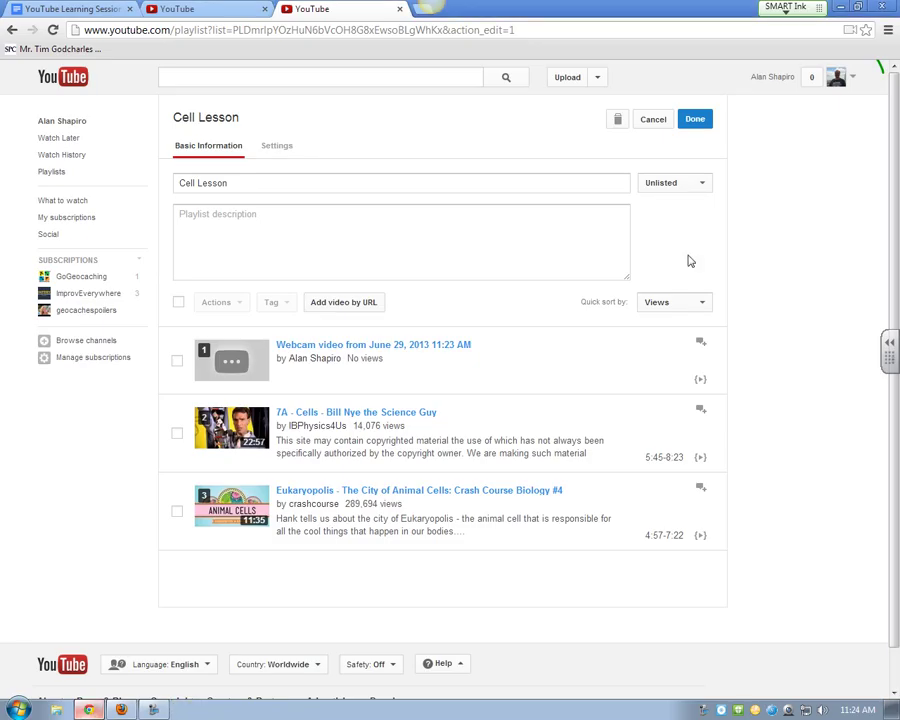
click(696, 120)
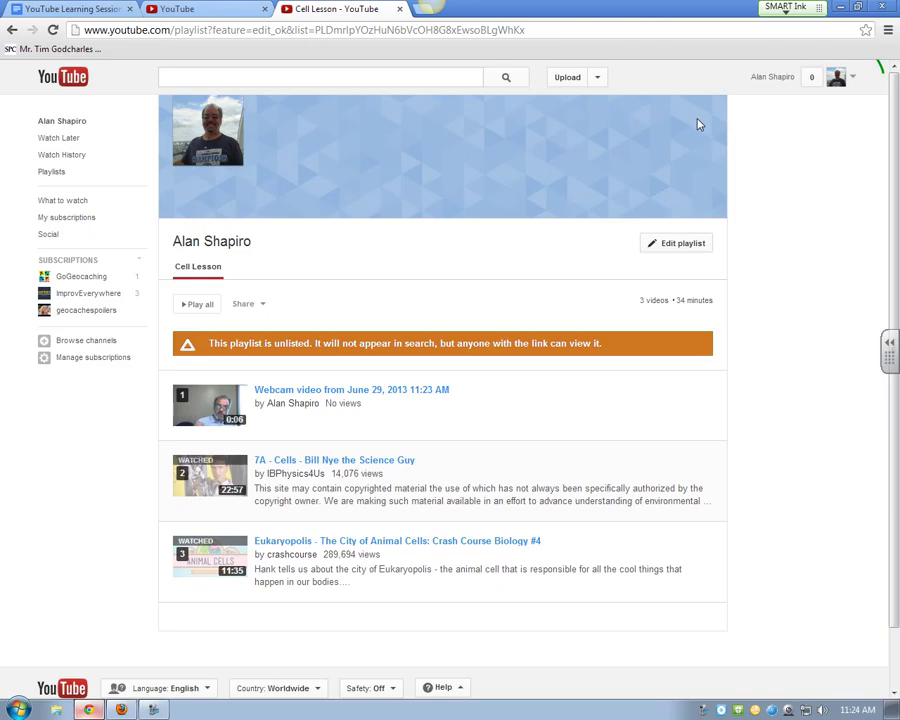
click(128, 713)
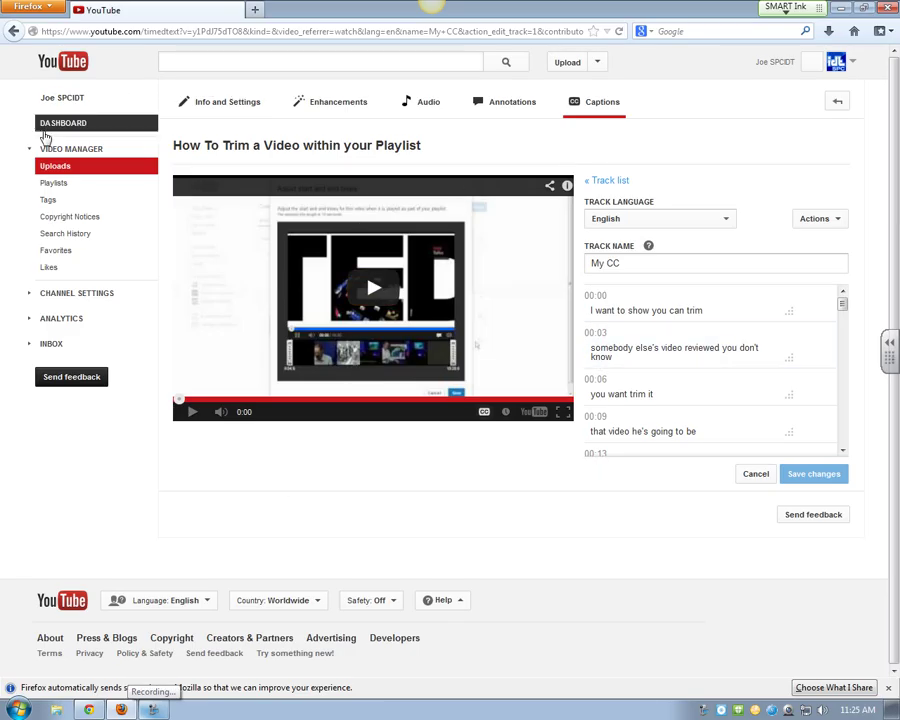
click(58, 165)
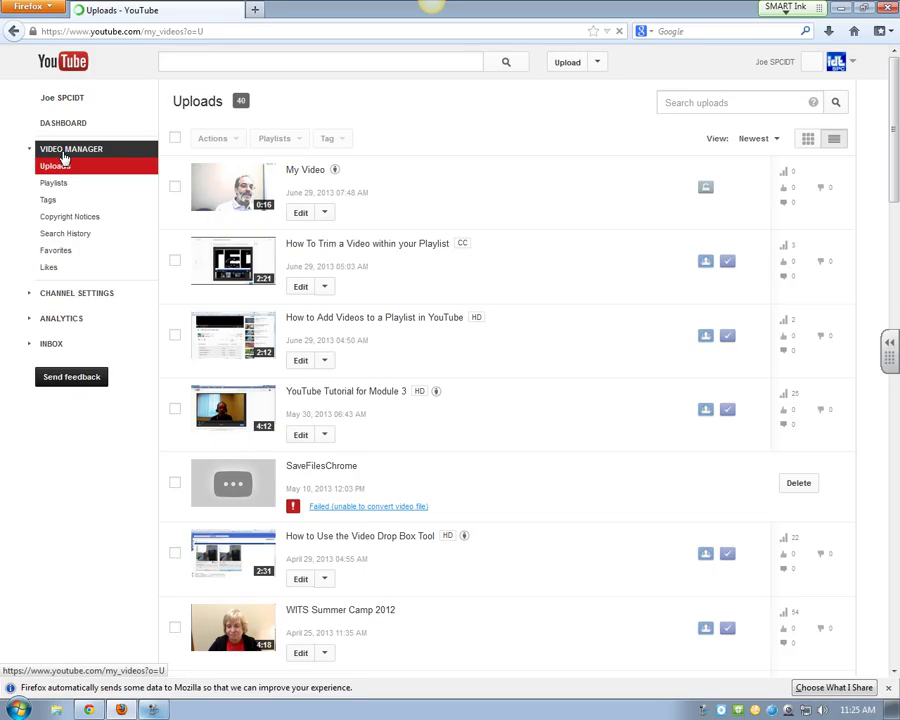
Step: Open 'How To Trim a Video within your Playlist', pause it, and show its English transcript
click(337, 248)
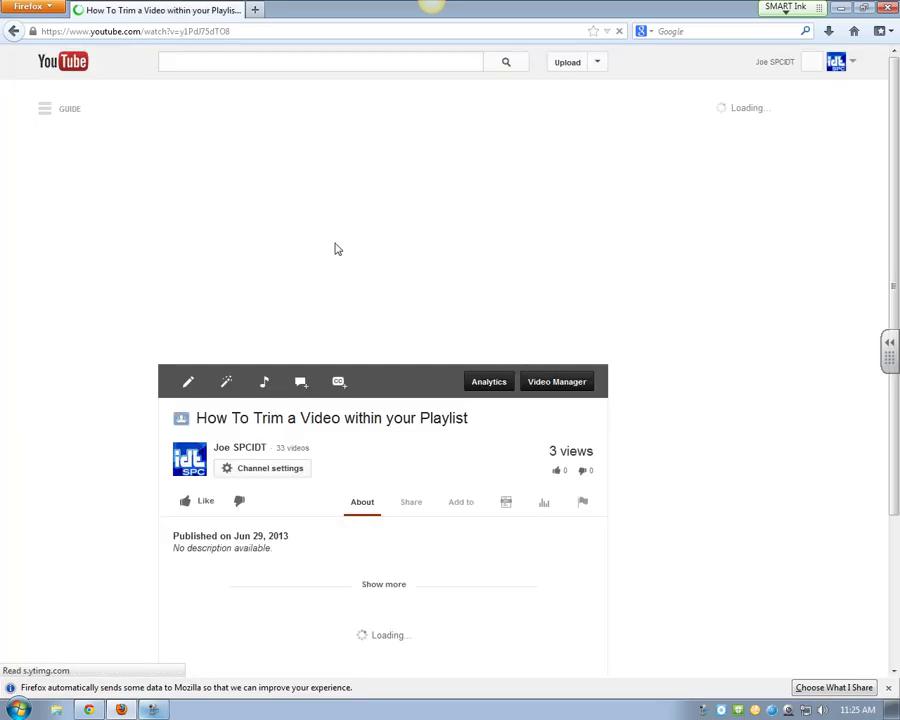
click(177, 354)
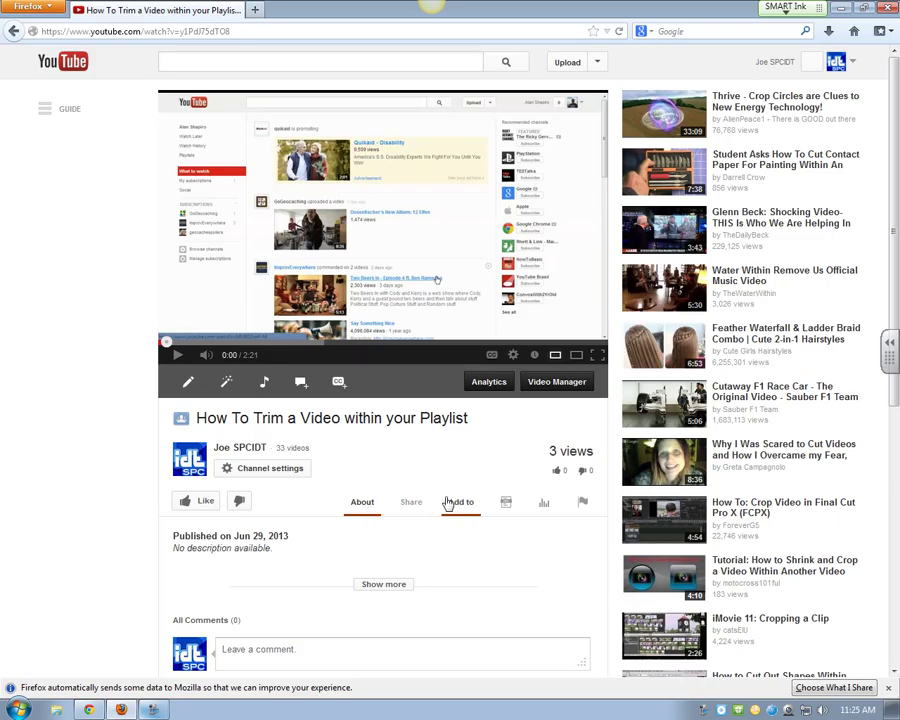
click(507, 505)
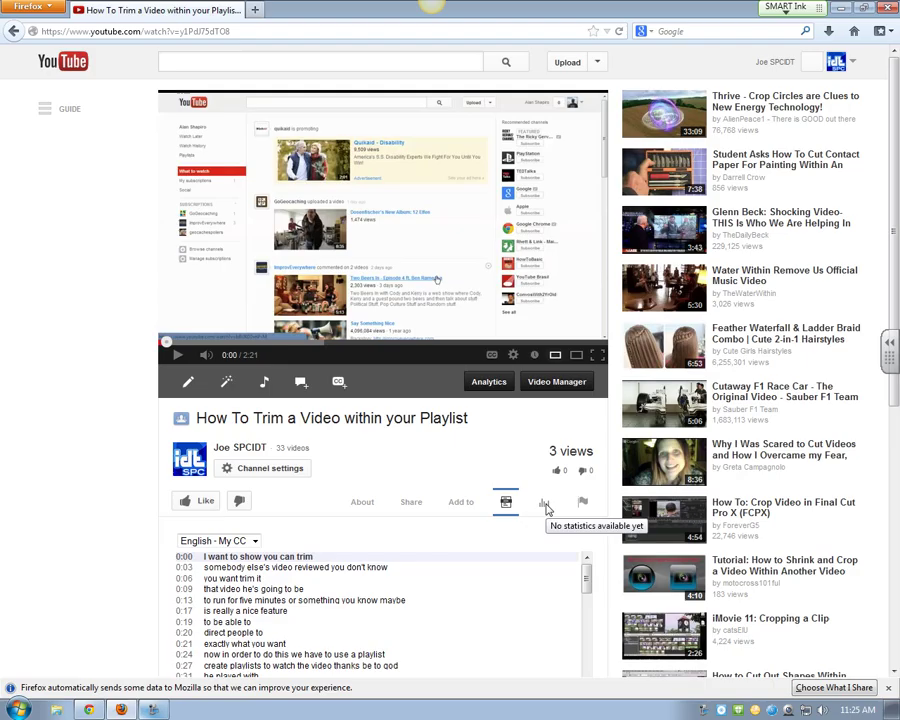
Step: Bring up the video's embed code with suggested videos at the end turned off
click(411, 502)
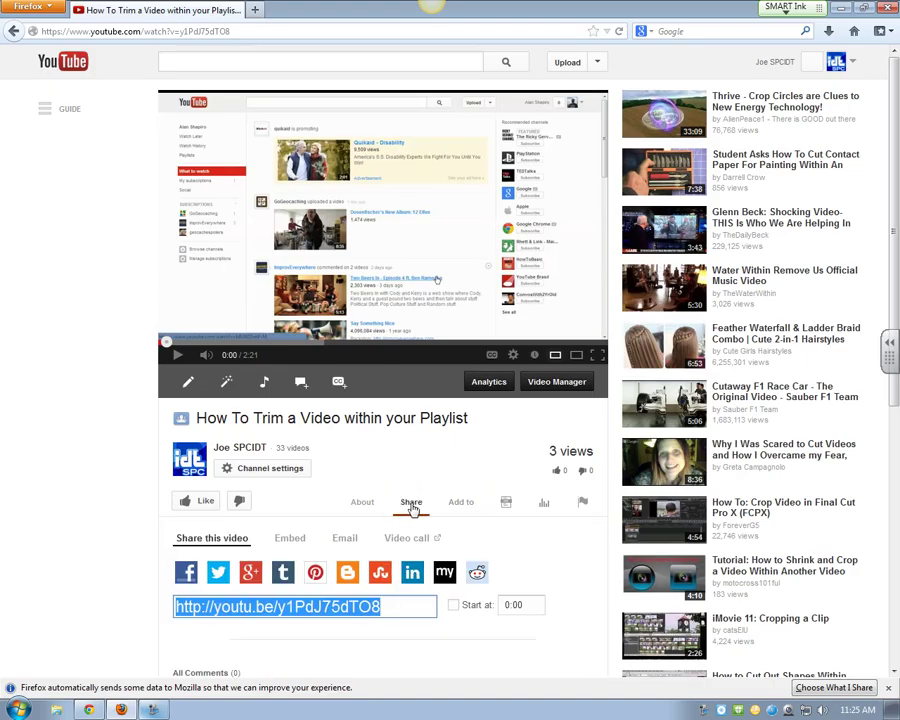
scroll(411, 509, down, 3)
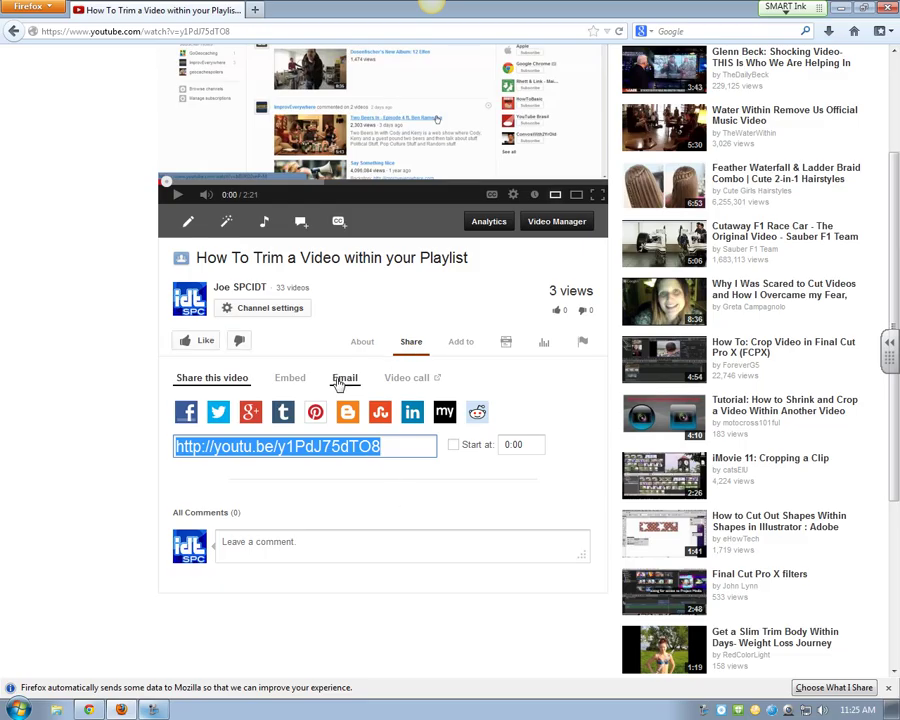
click(294, 384)
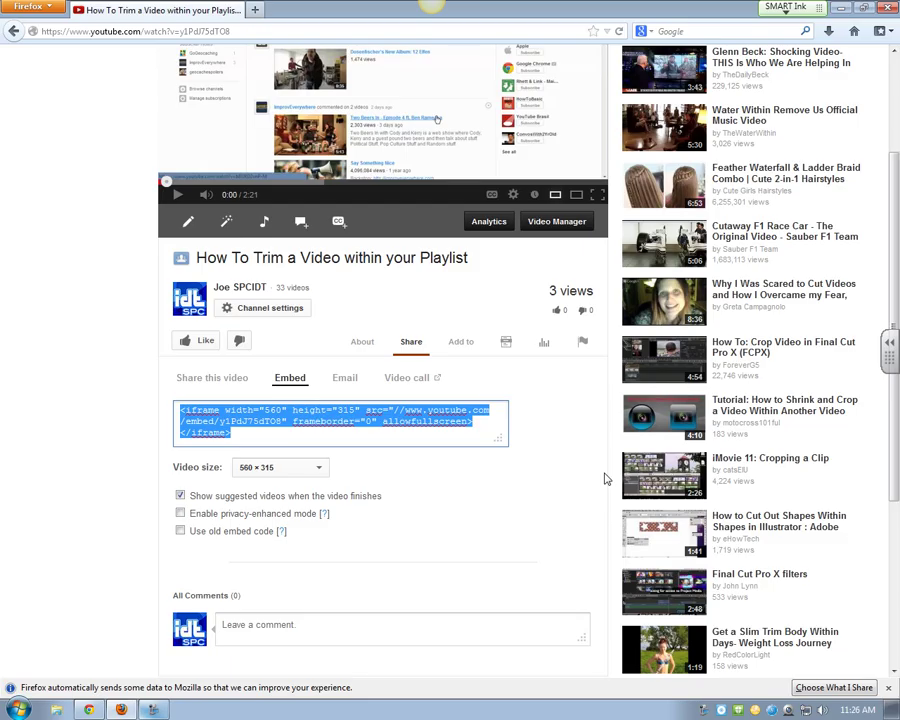
click(180, 495)
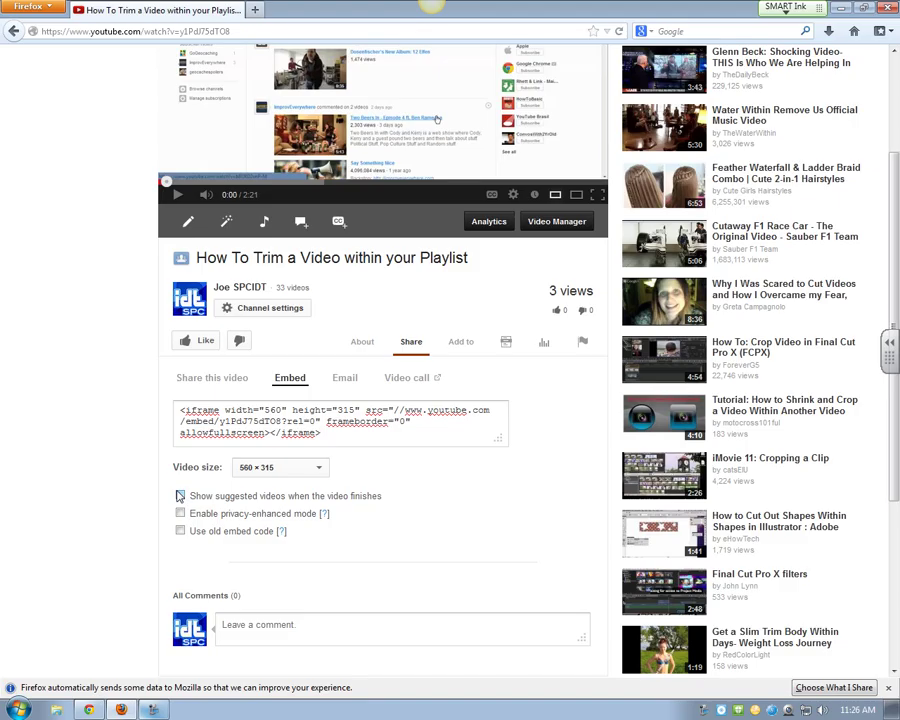
Step: Keep the embed size at 560 × 315 and select the full iframe code
click(319, 467)
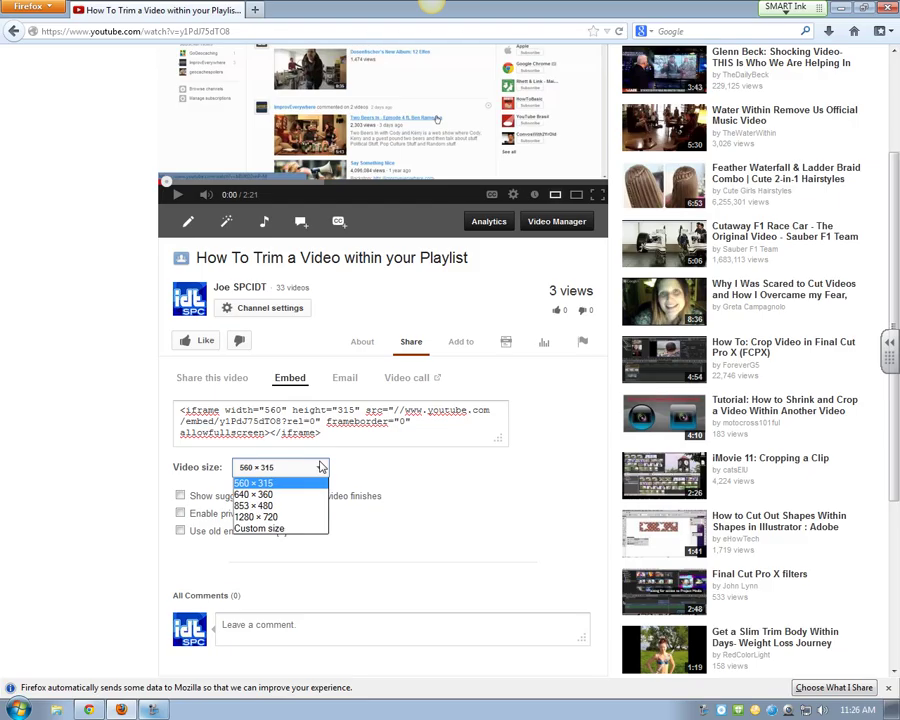
click(290, 468)
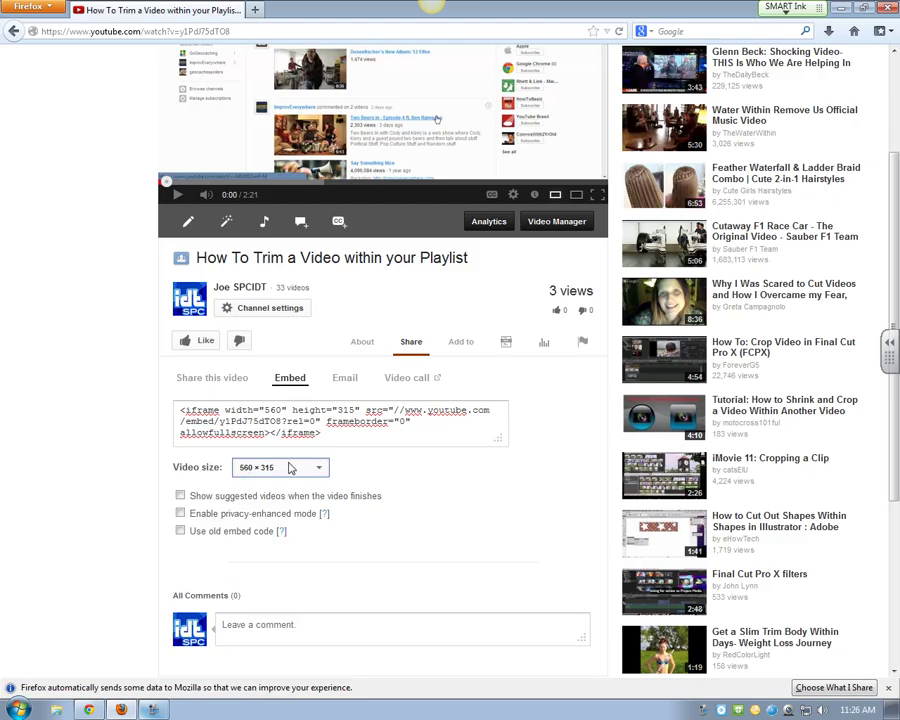
drag(322, 433, 137, 401)
key(ctrl+c)
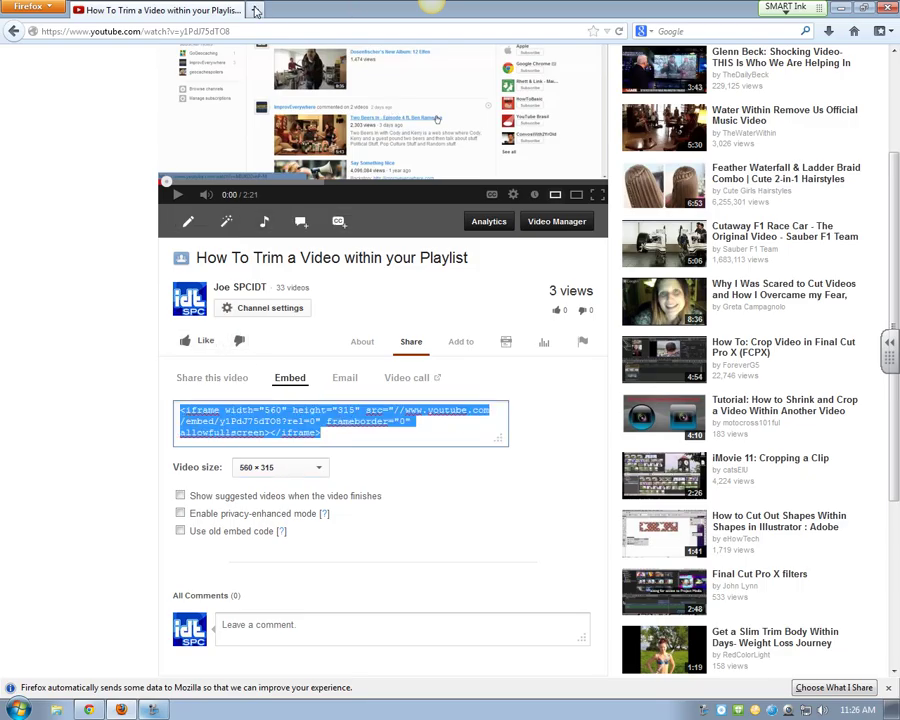
click(255, 10)
Step: Go to the ANGEL college site, log in with the instructor's username and password, and open Play Course
text(an)
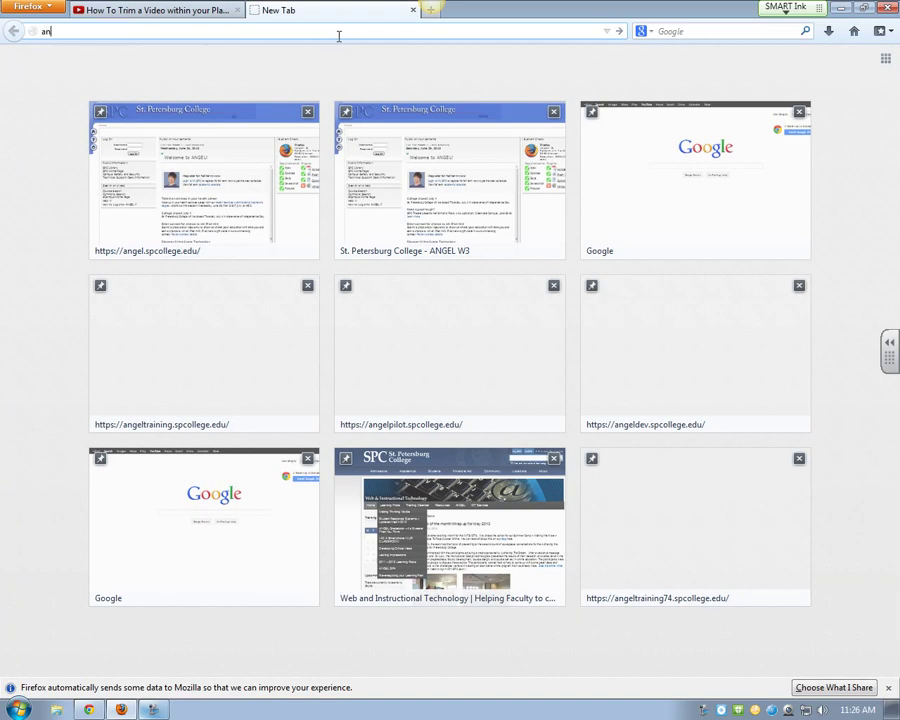
key(Return)
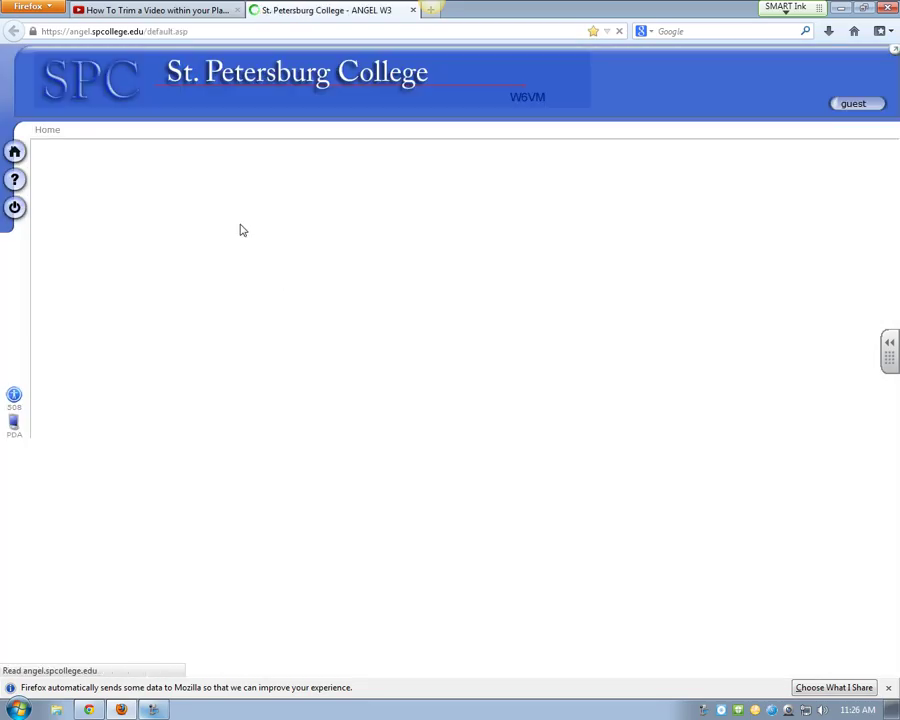
click(145, 201)
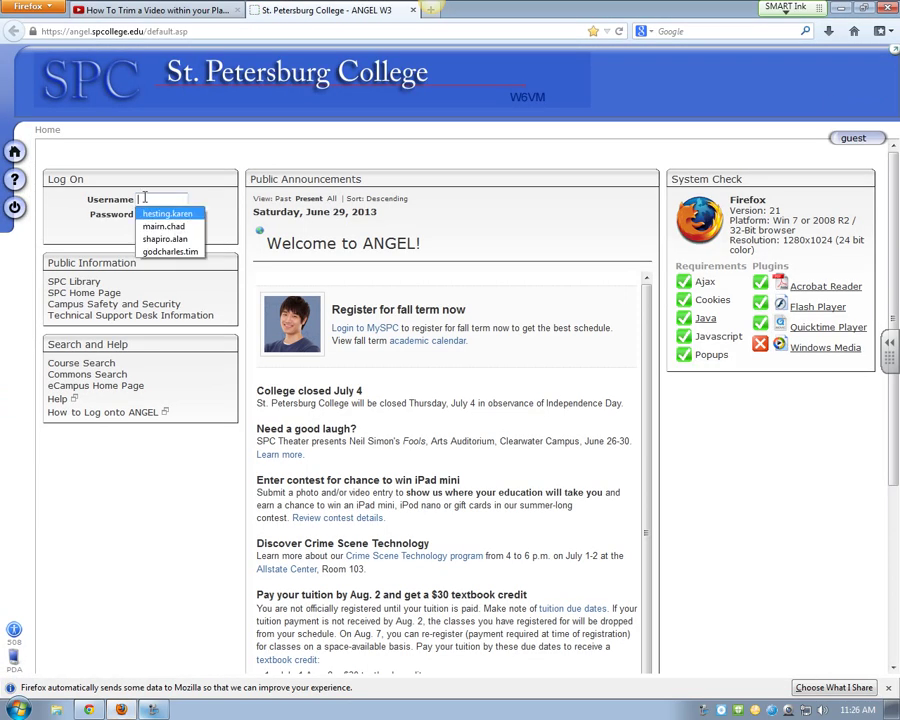
click(165, 199)
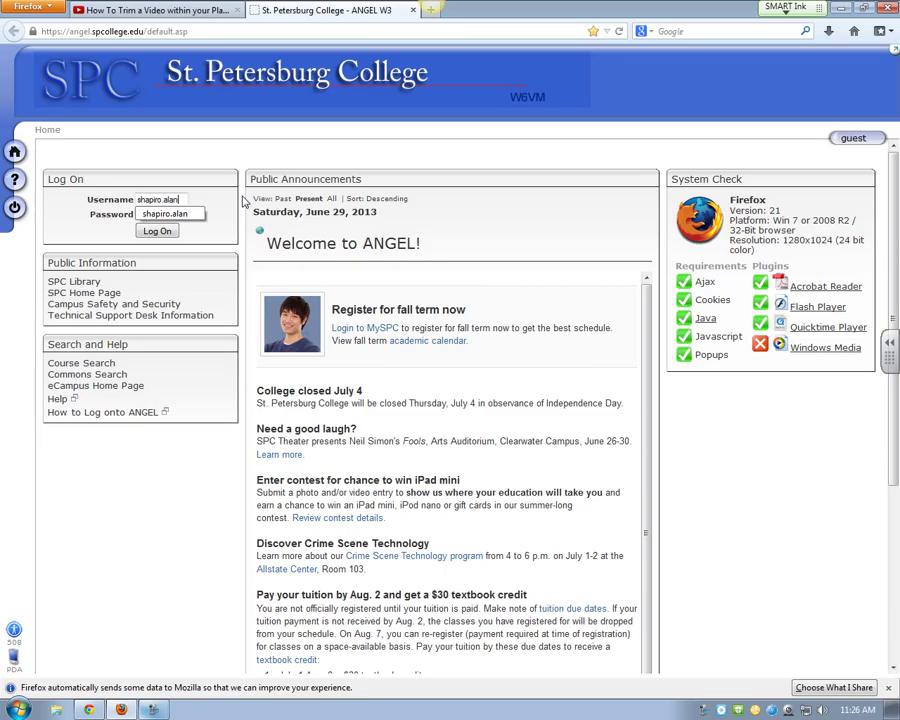
key(Tab)
text(••••••)
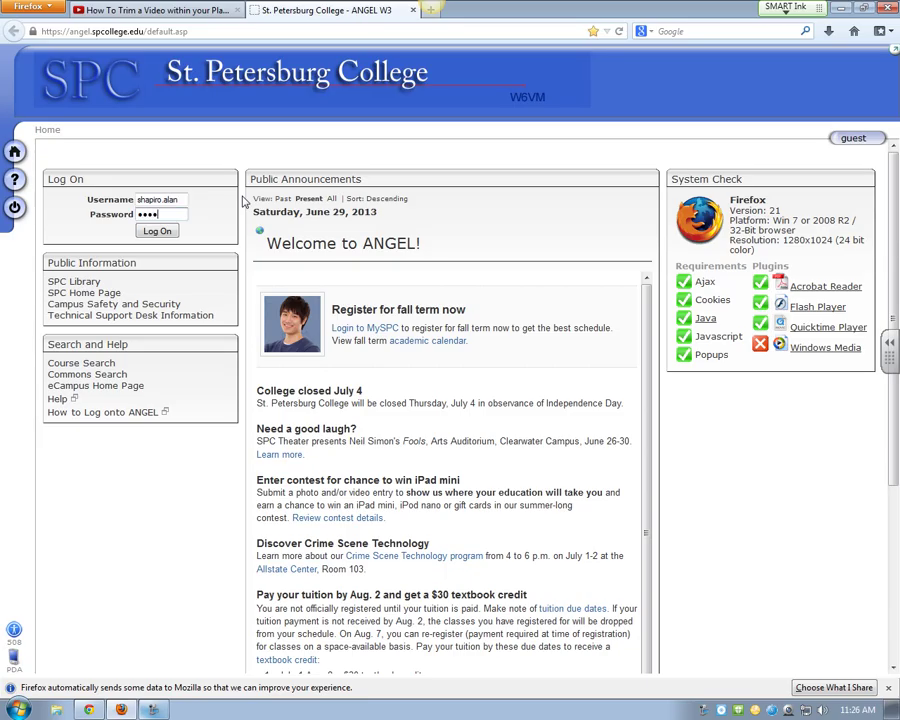
text(•••)
key(Return)
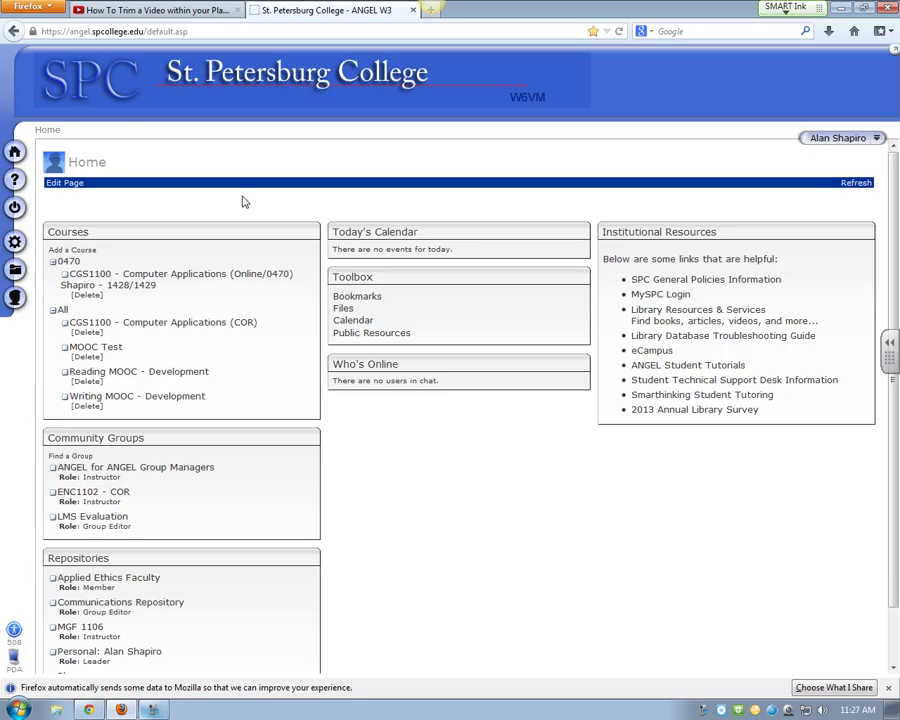
click(271, 232)
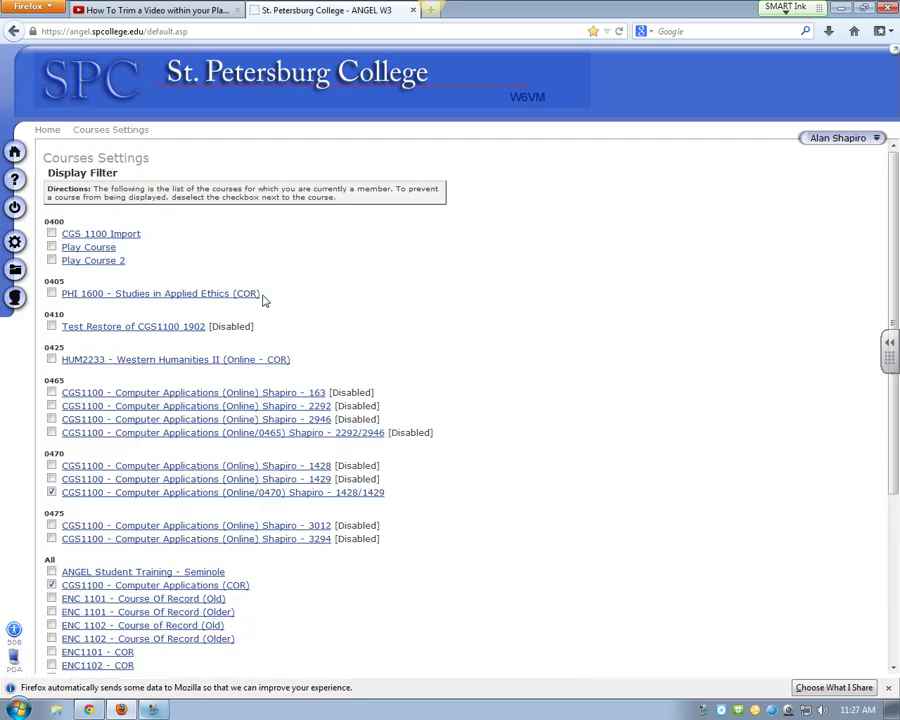
click(88, 247)
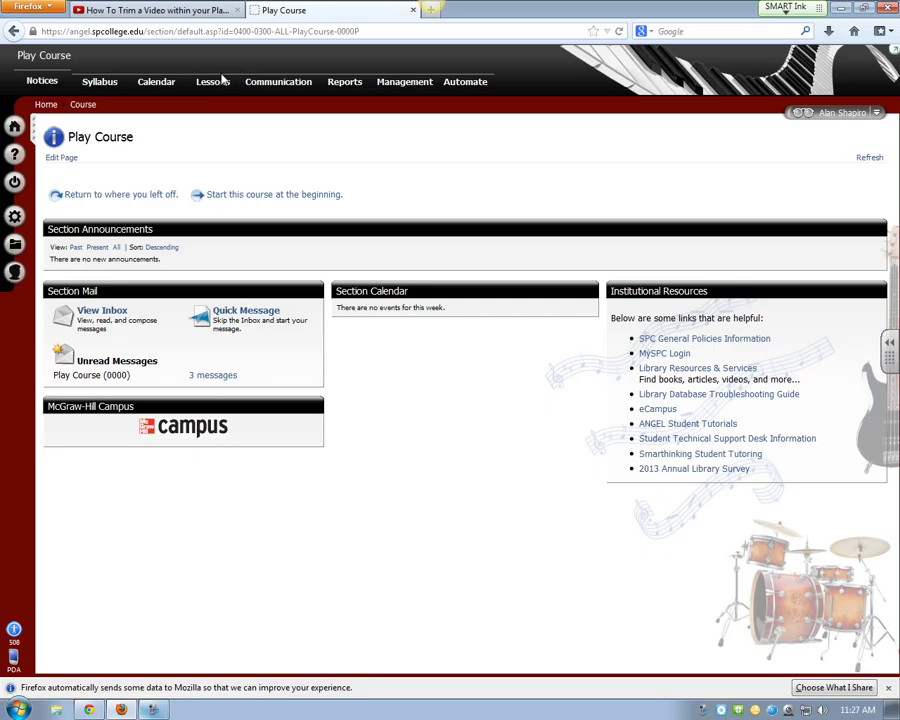
Step: Start a new page in Play Course's Lessons titled 'YouTube Video'
click(222, 82)
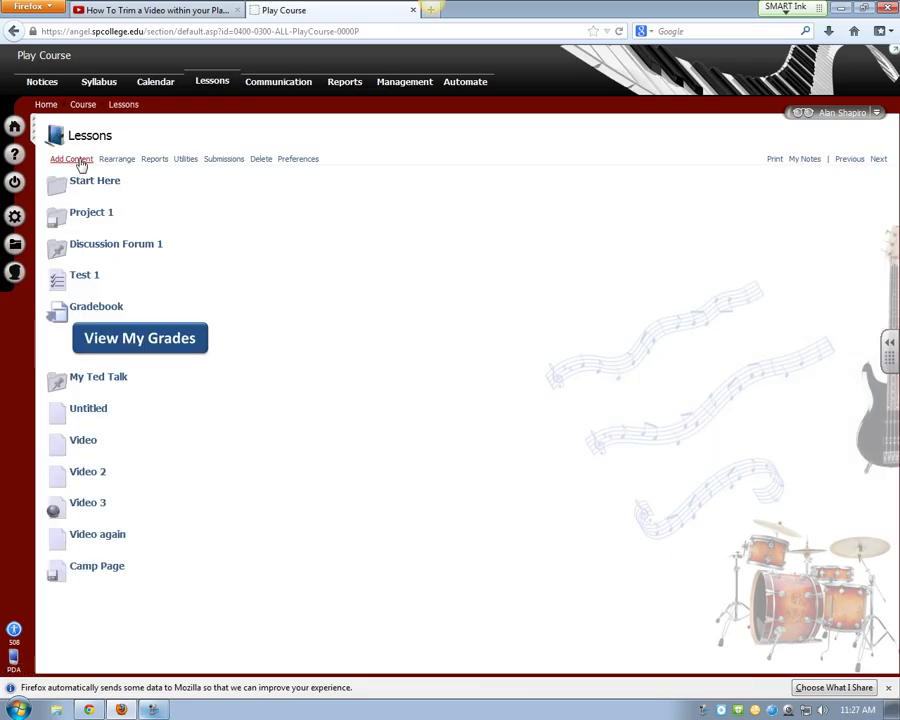
click(80, 161)
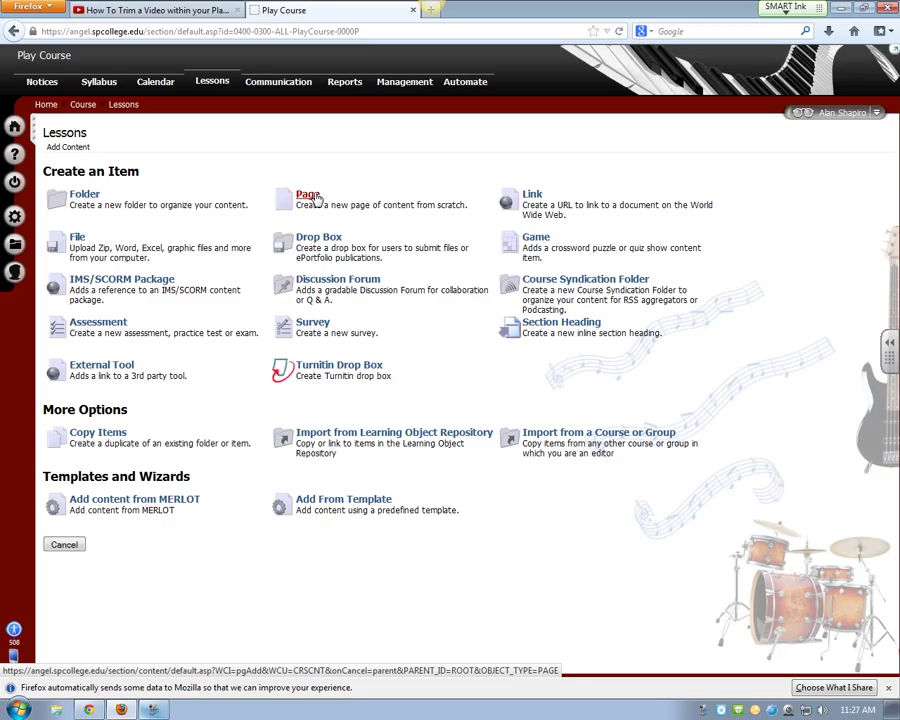
click(314, 196)
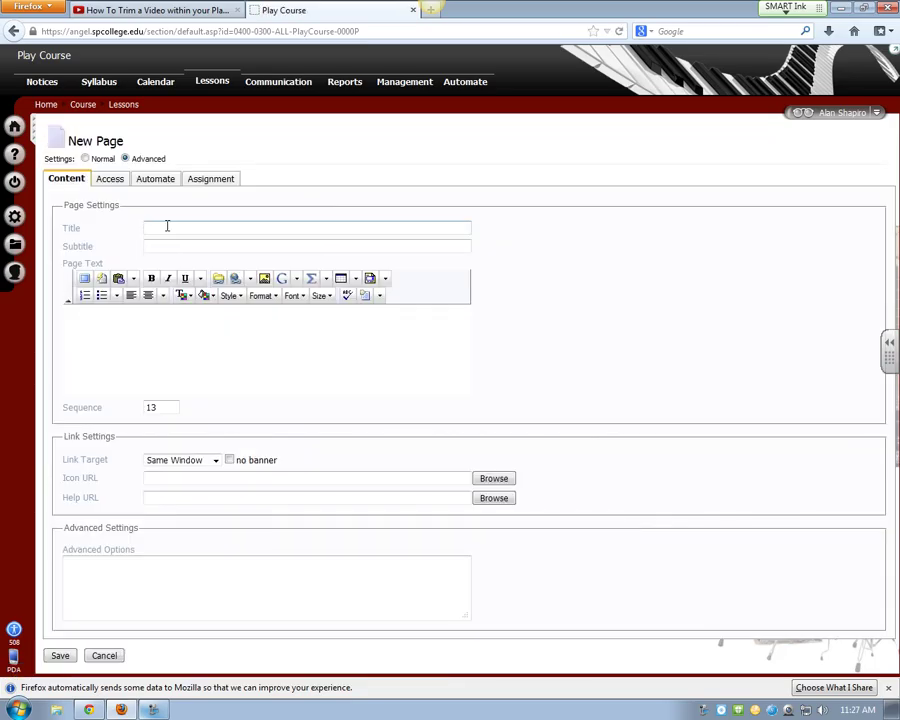
click(167, 226)
text(You)
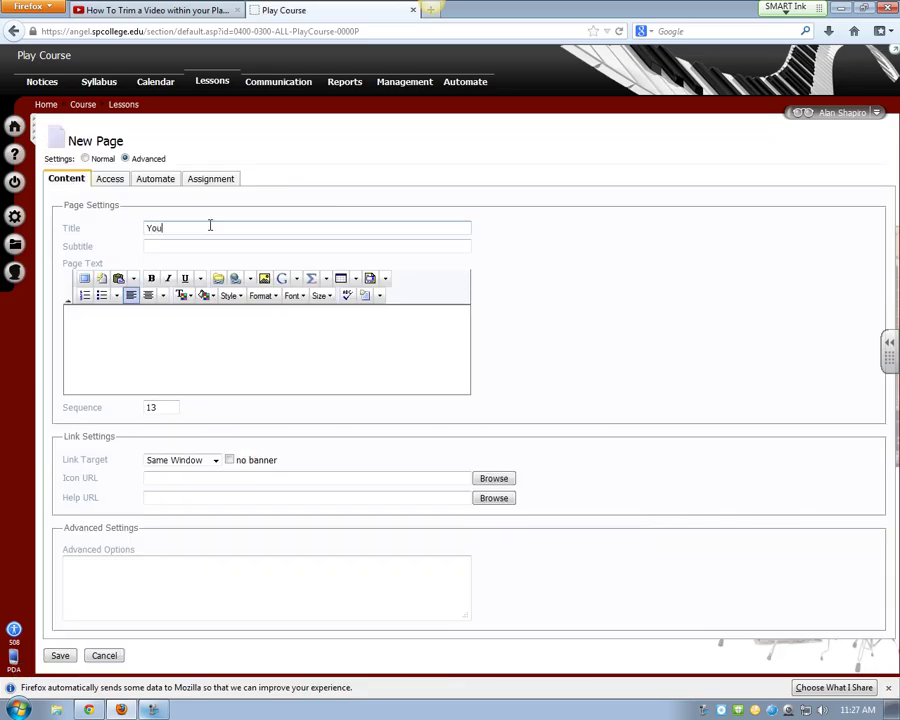
text(Tube Video)
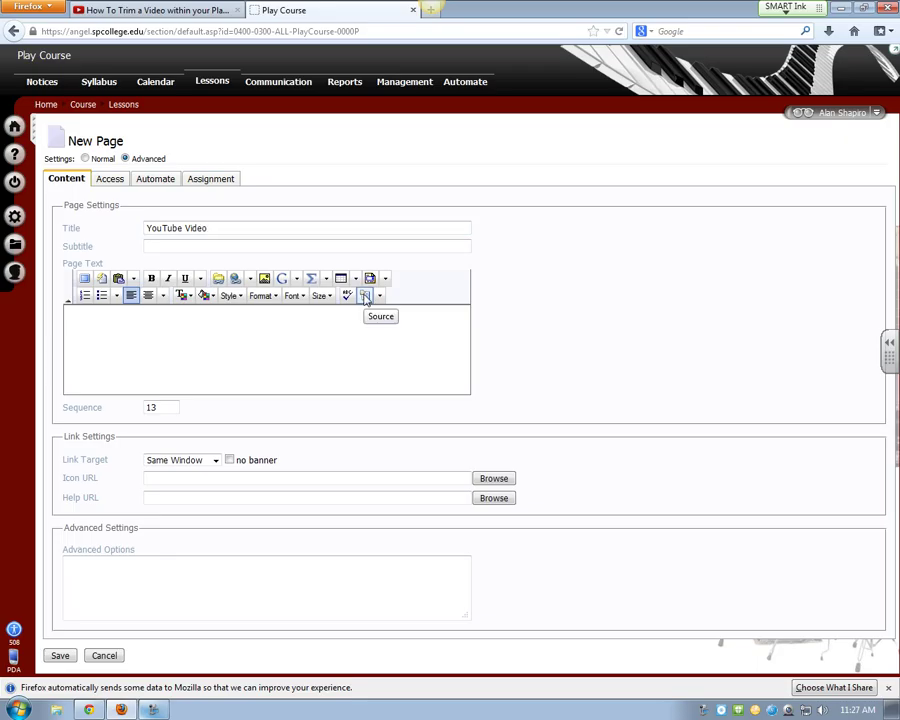
Step: Paste the YouTube iframe embed code into the page's HTML source and save it
click(366, 296)
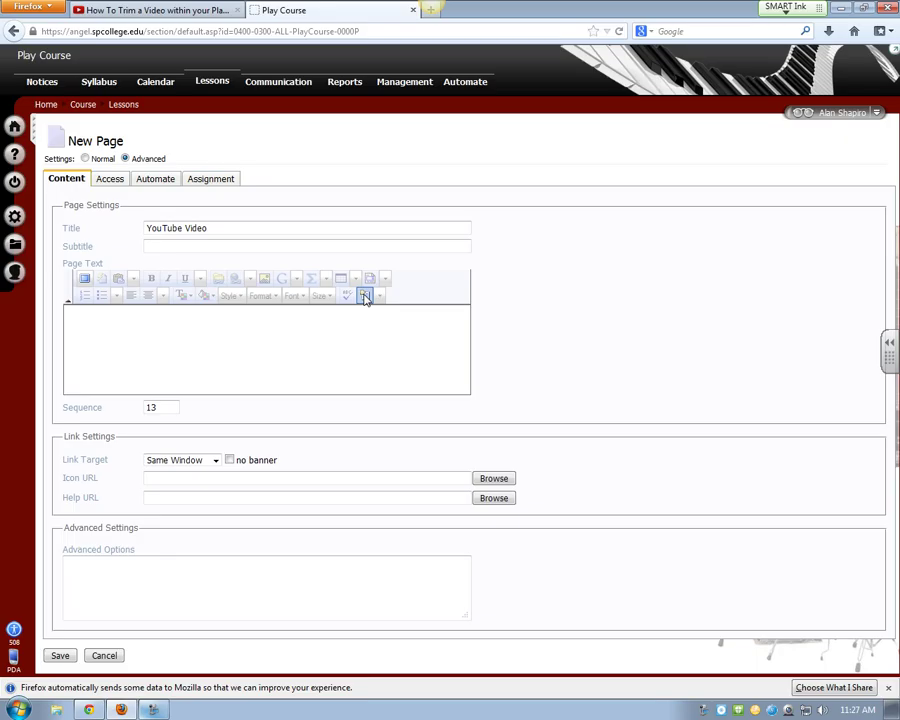
click(226, 331)
key(ctrl+v)
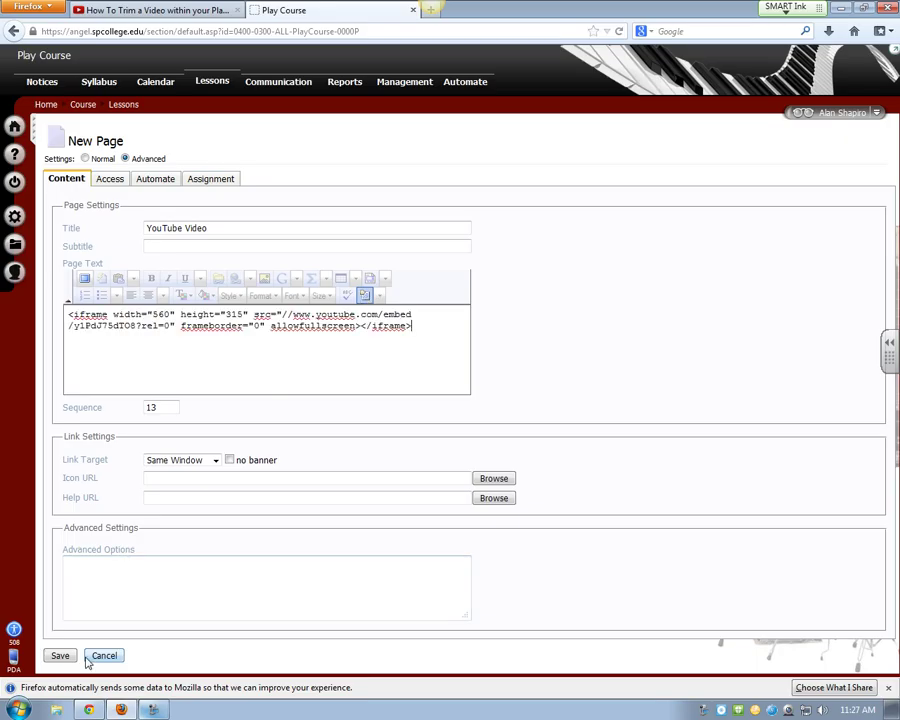
click(60, 655)
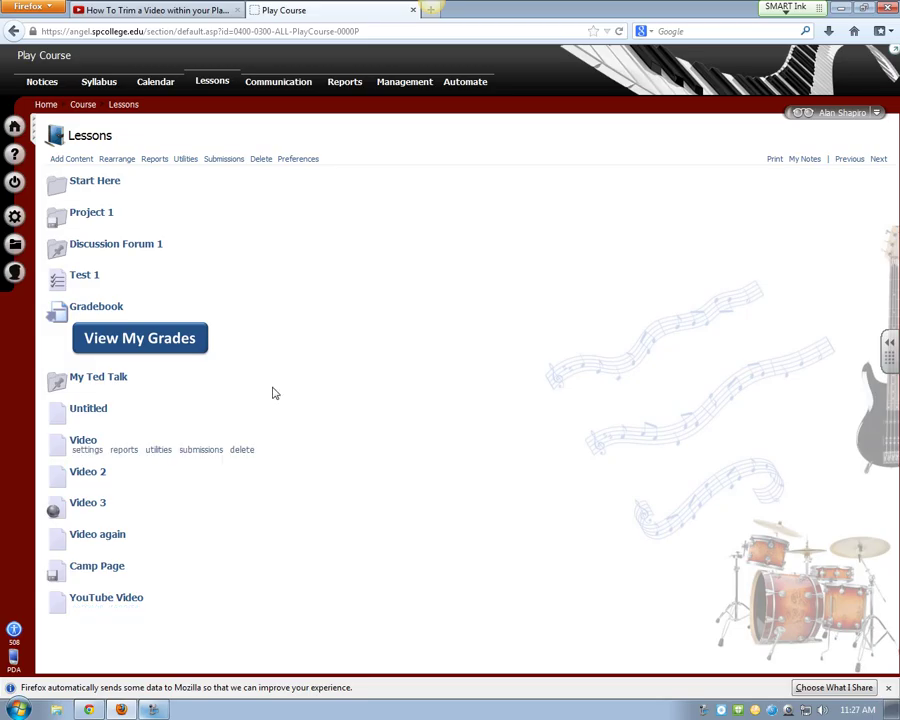
Step: Open the YouTube Video page and play the embedded video, skipping ahead to its end
click(105, 597)
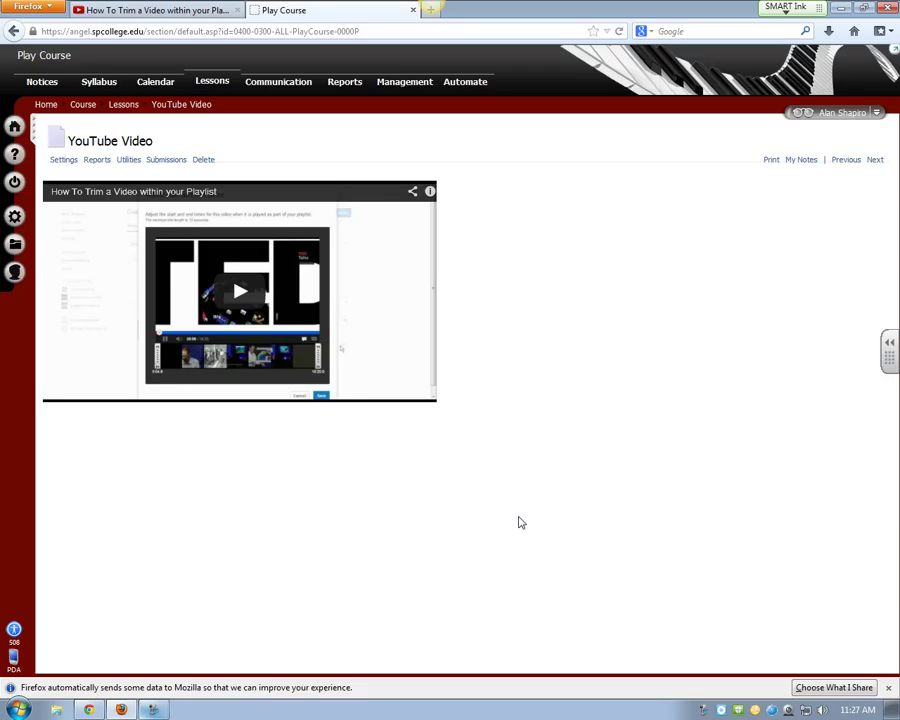
click(233, 301)
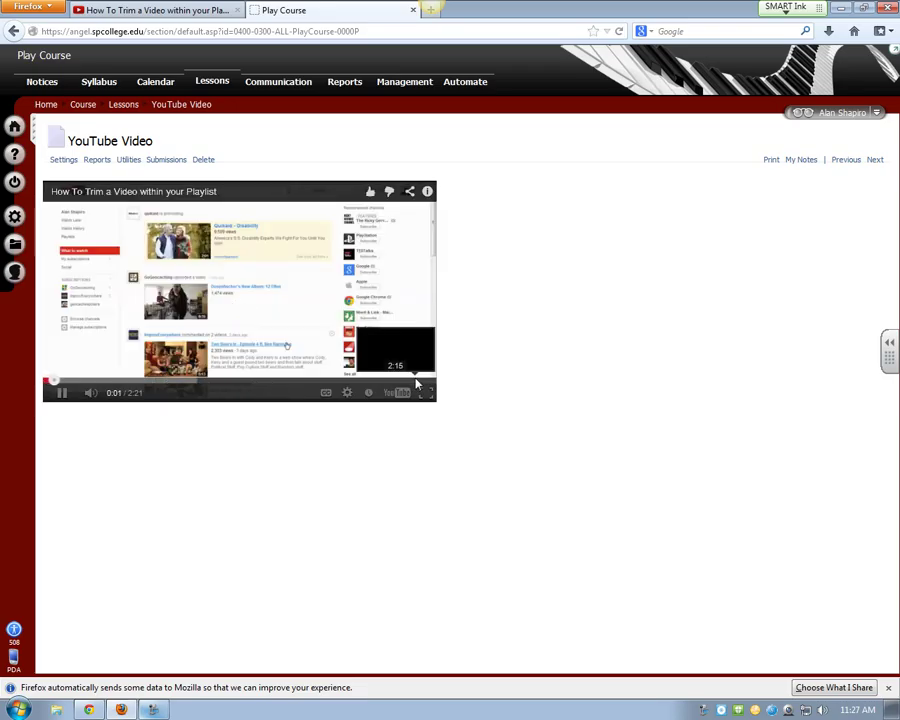
click(416, 383)
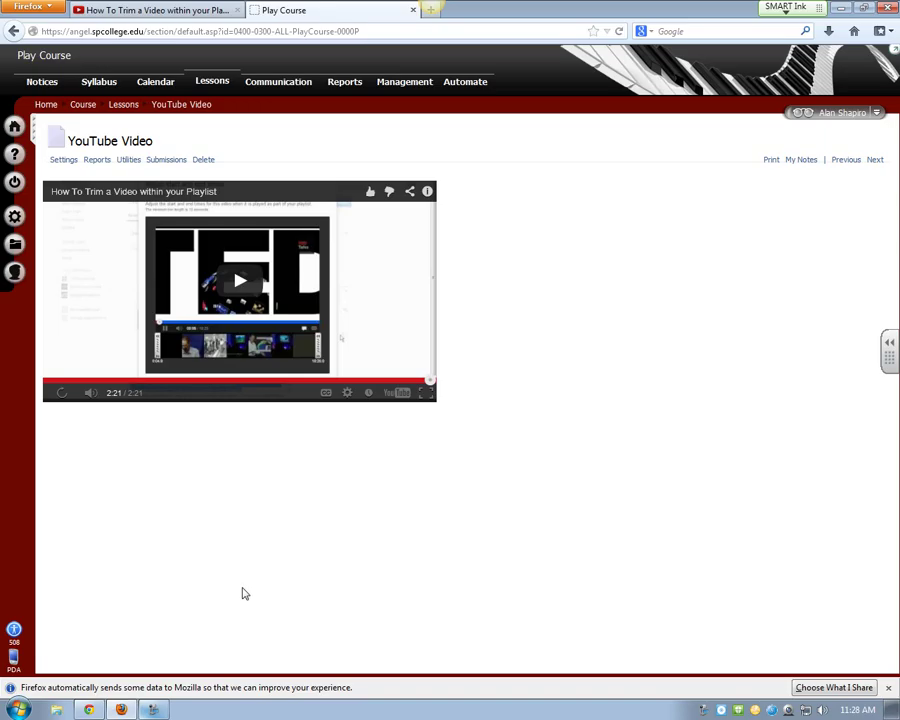
click(89, 710)
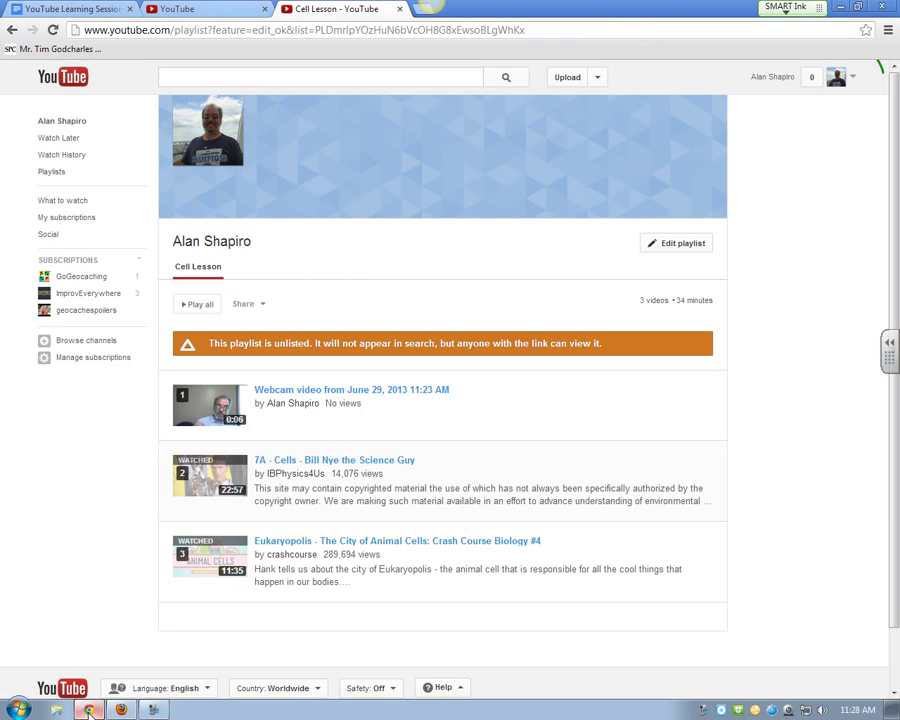